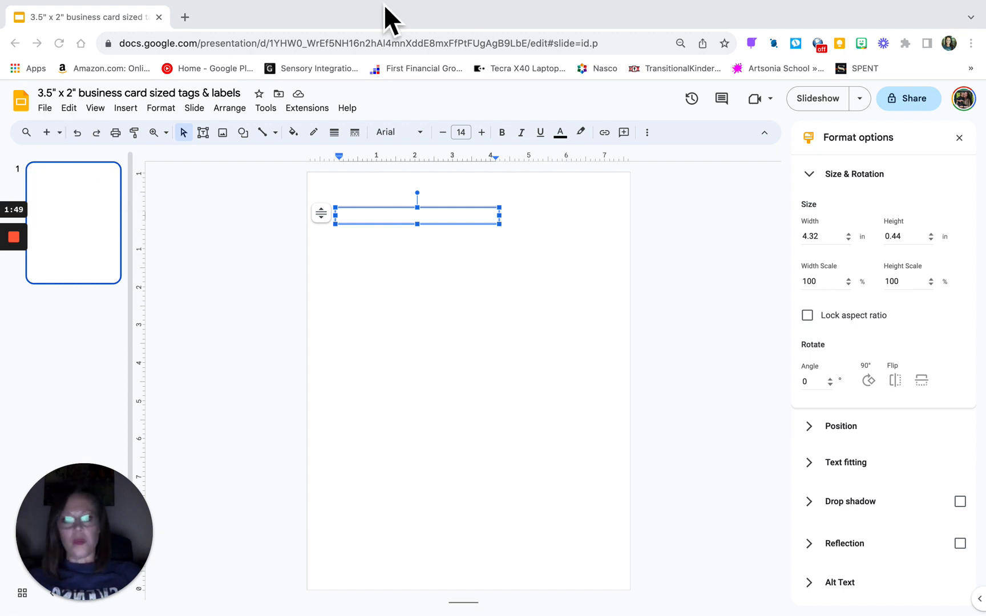
Step: Open a new browser tab, switch to the personal Google account and open the Google Slides home page
left_click(185, 18)
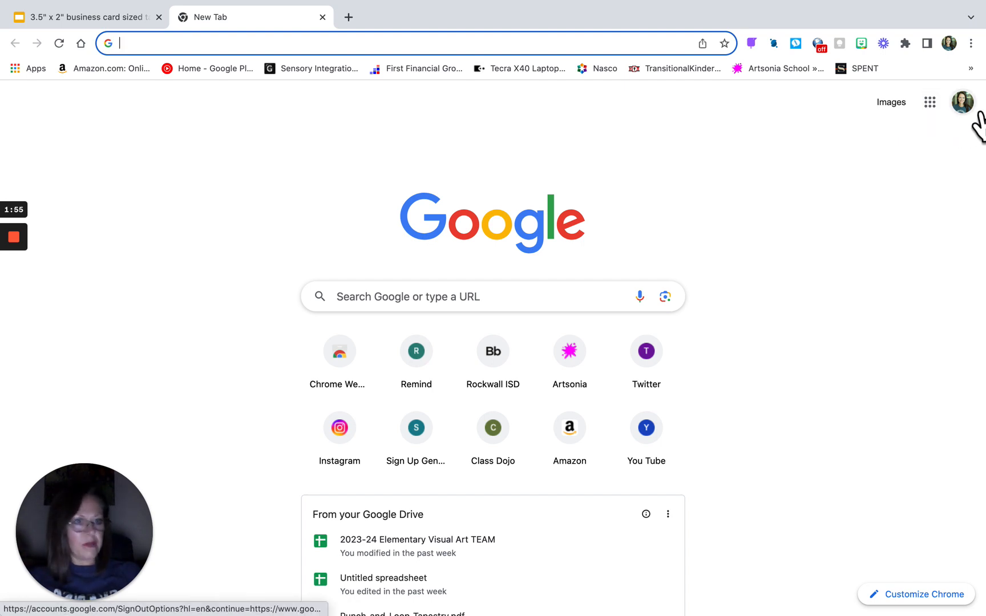
left_click(970, 108)
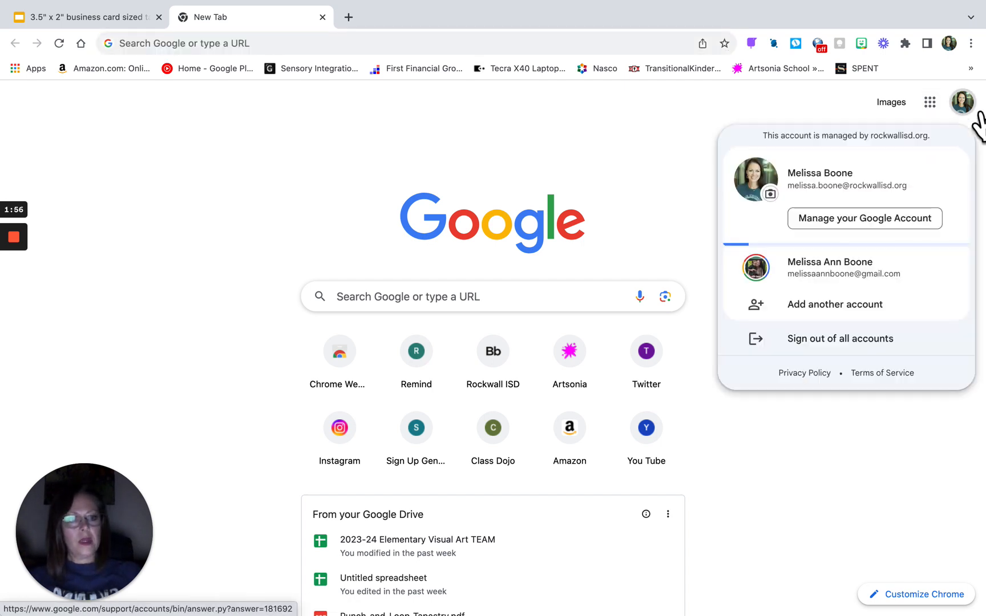
left_click(824, 283)
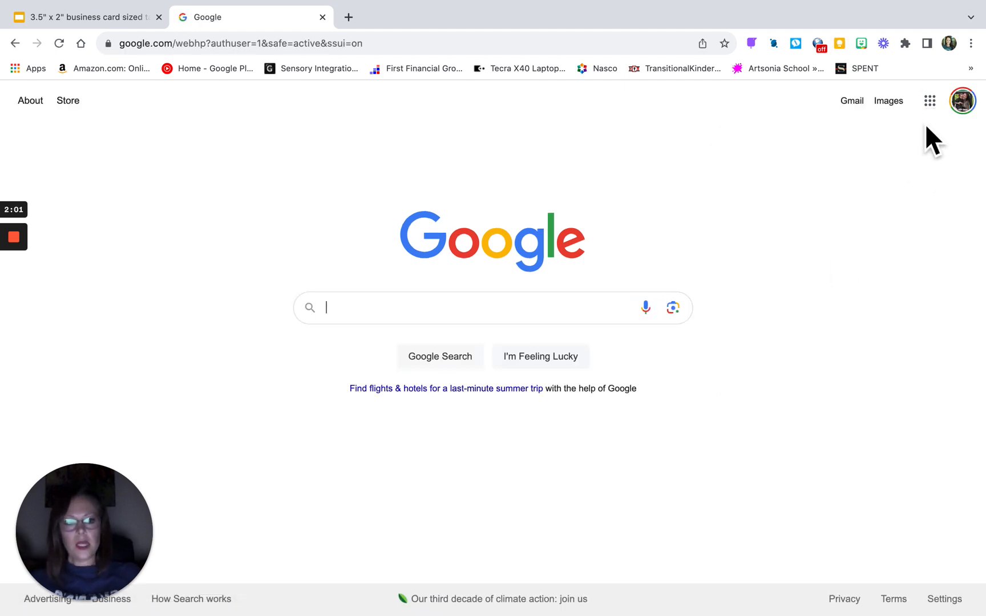
left_click(946, 110)
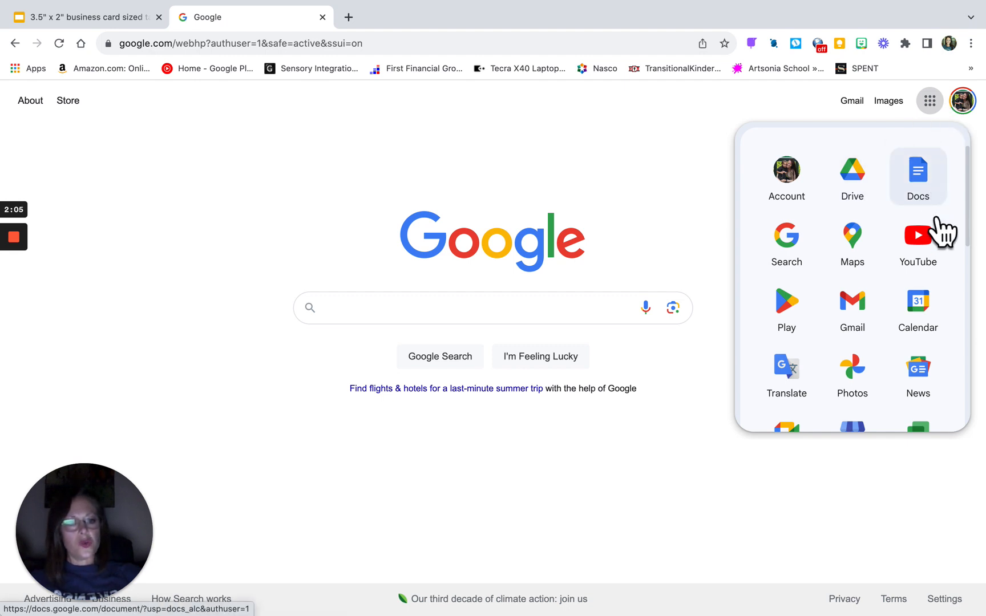
scroll(880, 376, "down", 7)
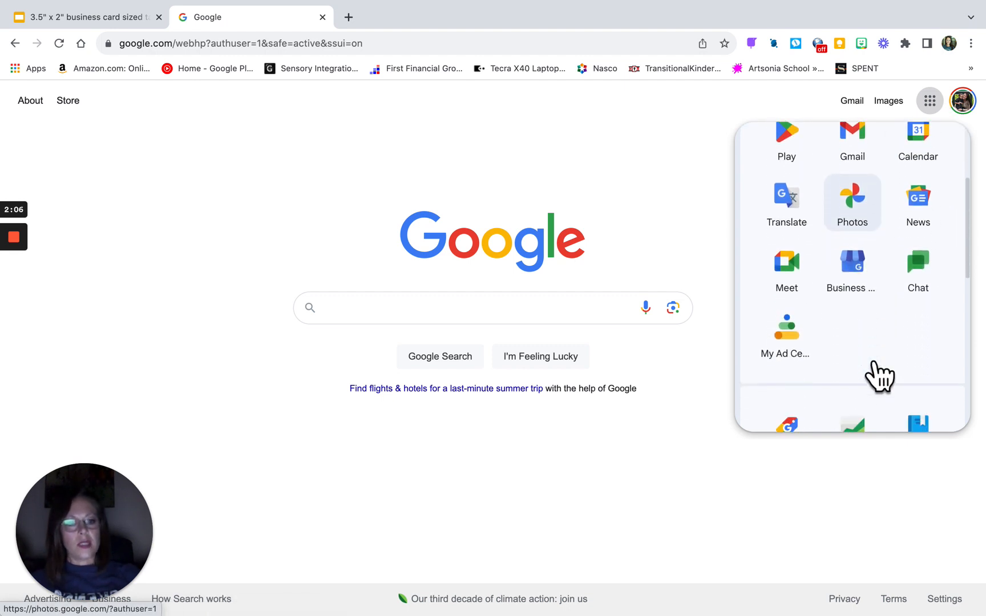
scroll(880, 377, "down", 2)
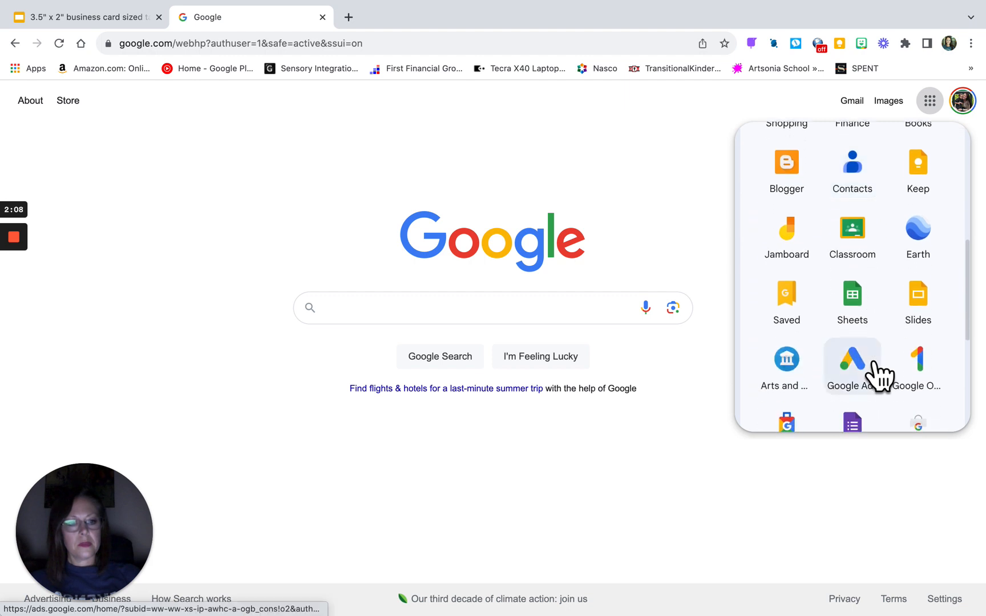
left_click(936, 325)
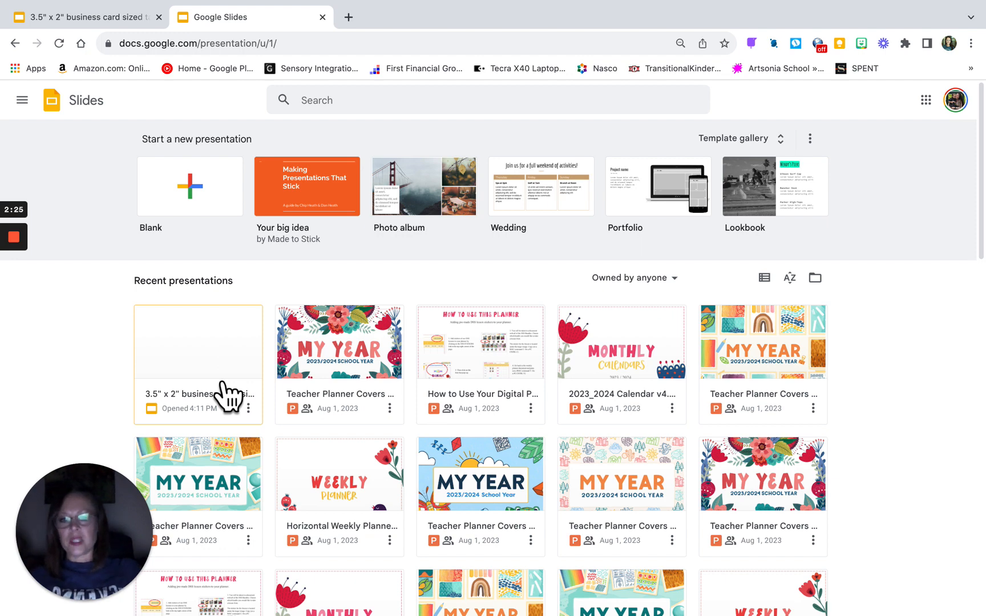
Step: Return to the business card tags presentation and apply a custom page size of 8.5 x 11 inches
left_click(105, 18)
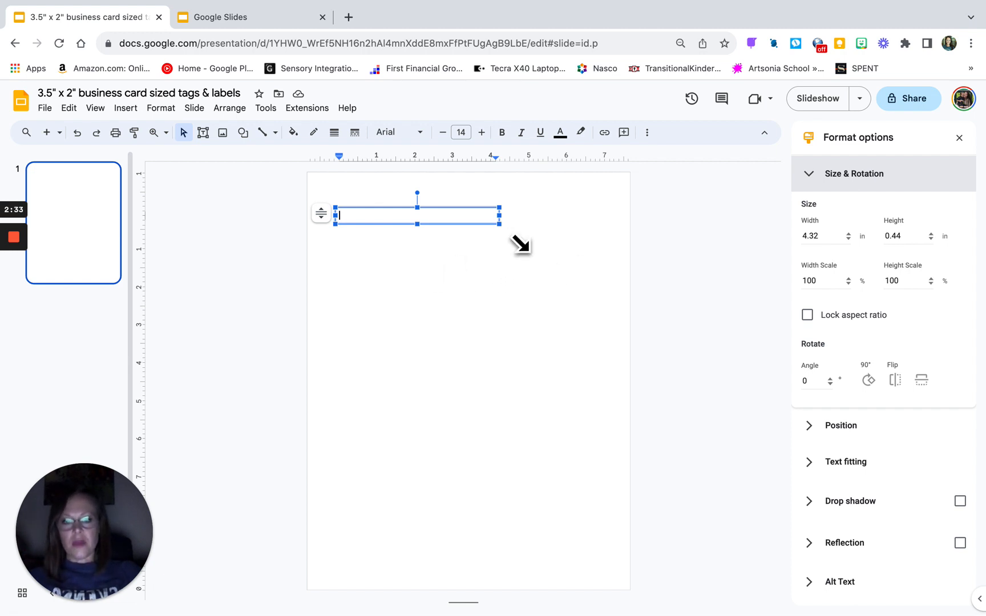
left_click(46, 108)
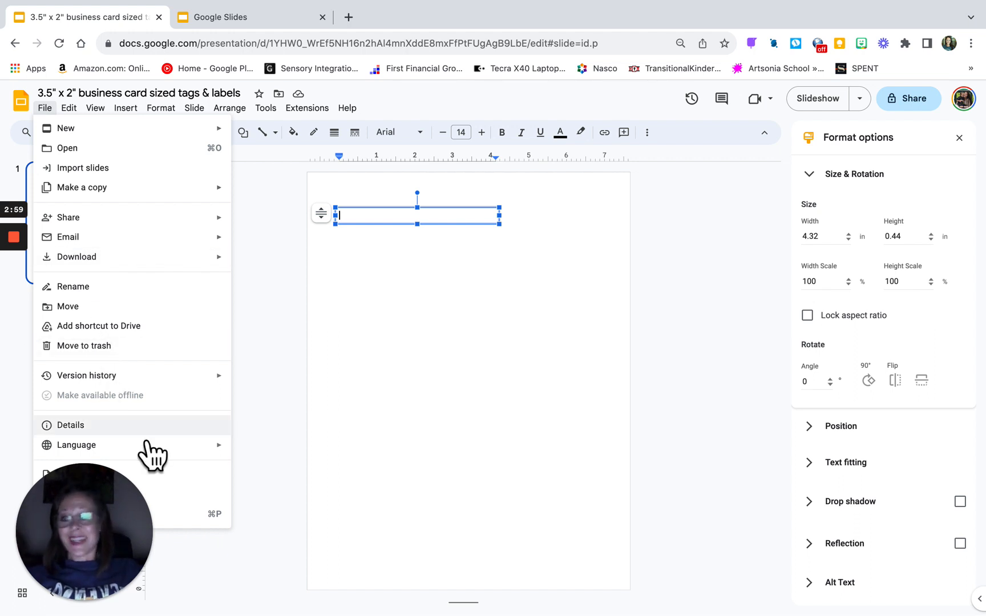
left_click(104, 483)
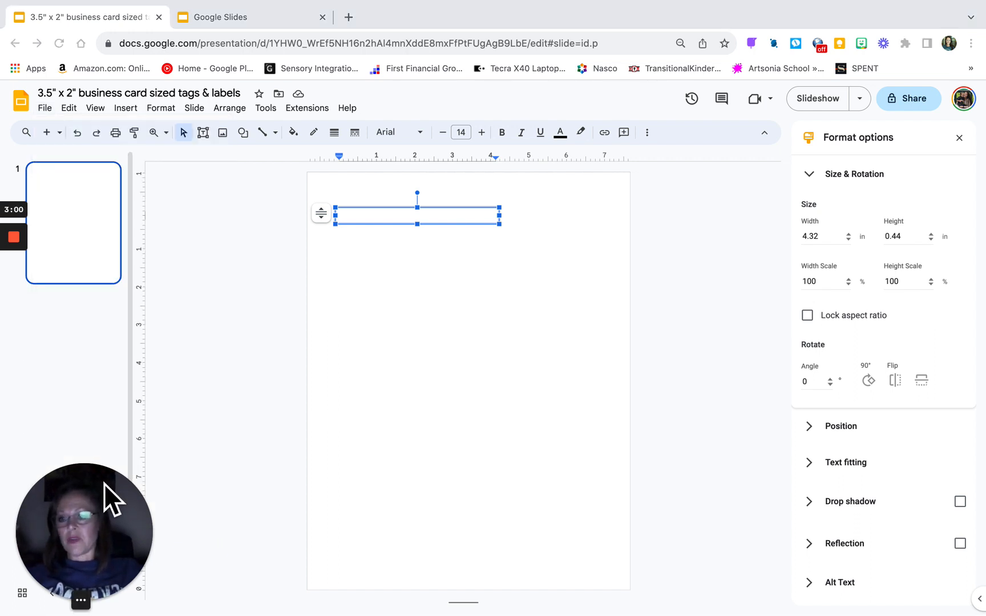
mouse_move(86, 598)
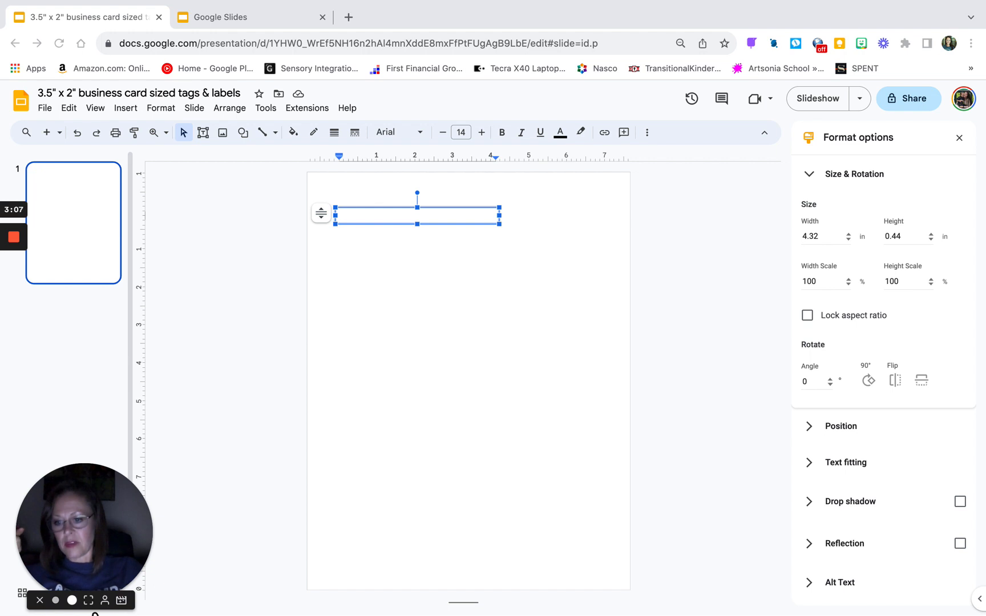
left_click(41, 601)
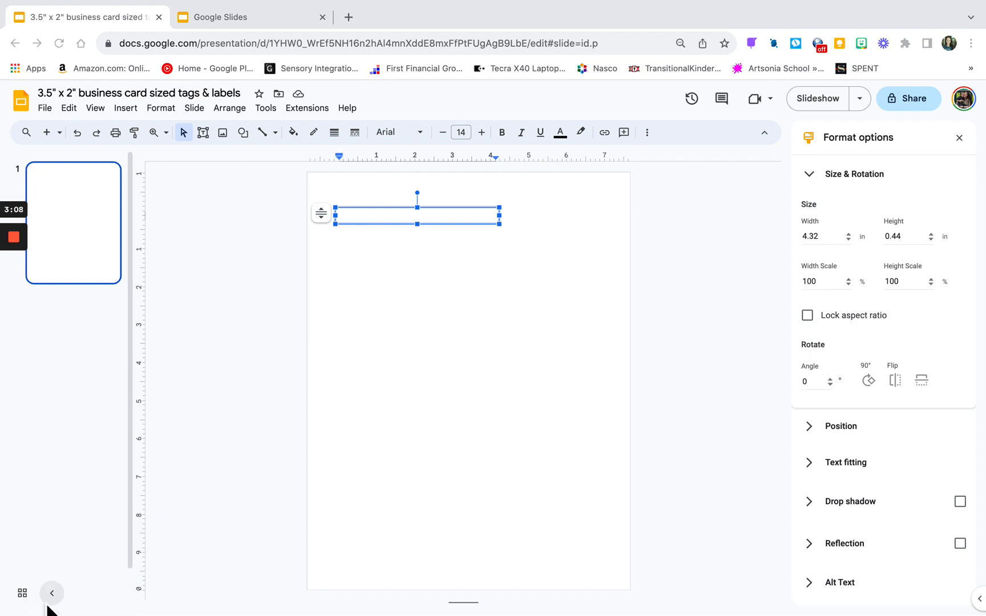
left_click(46, 108)
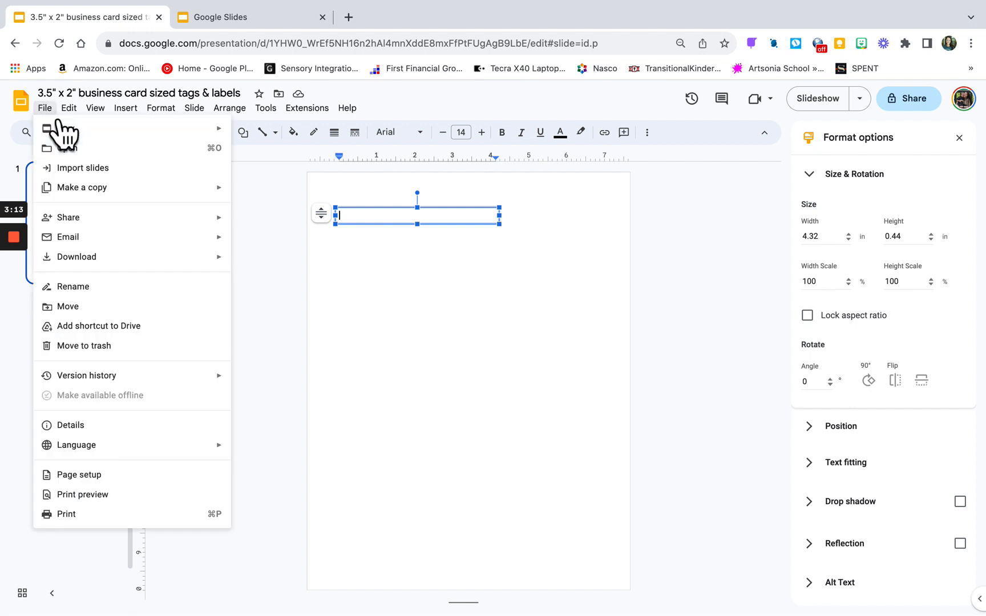
left_click(92, 475)
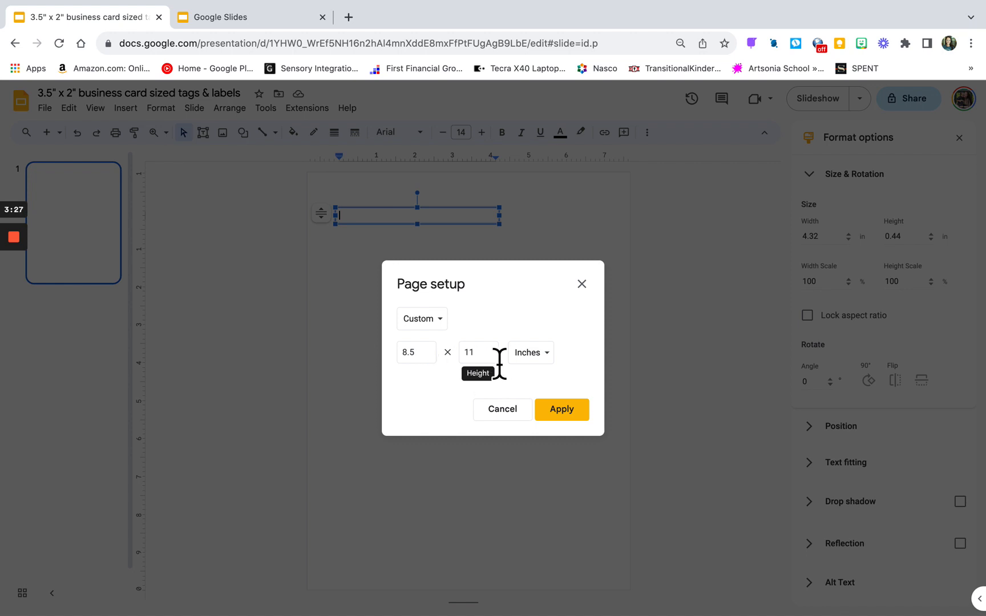
left_click(562, 410)
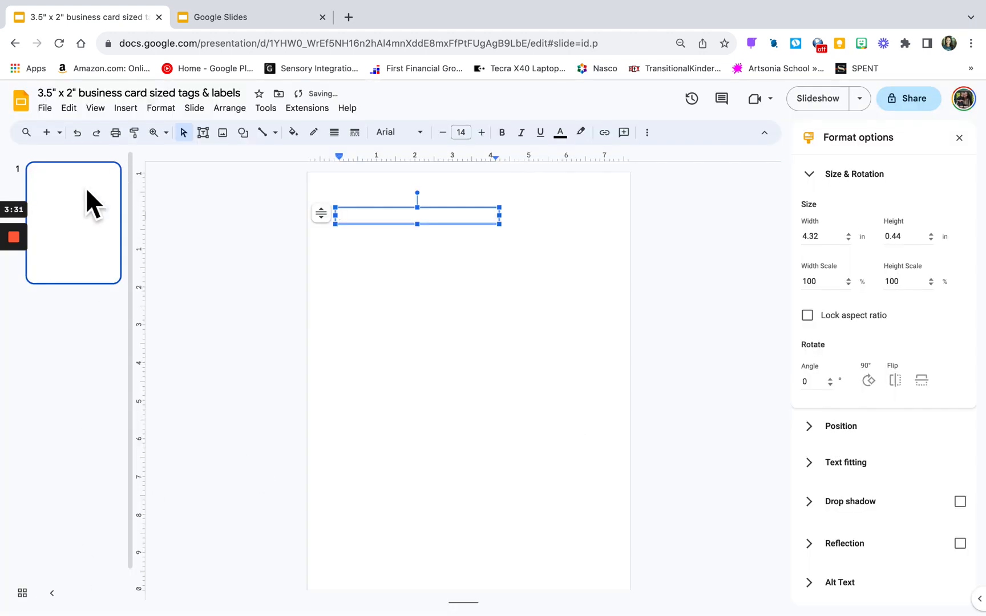
mouse_move(7, 260)
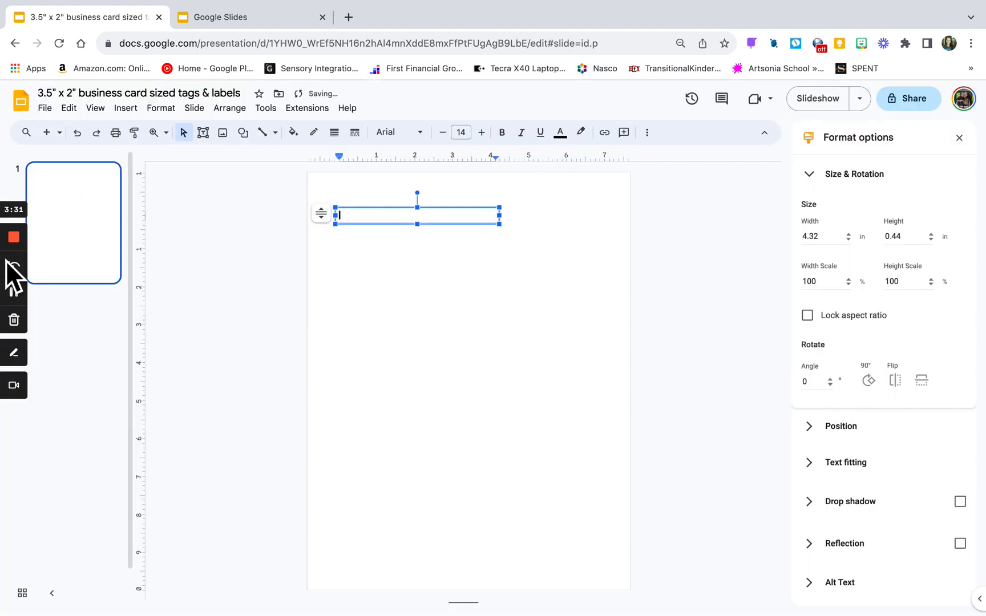
left_click(22, 392)
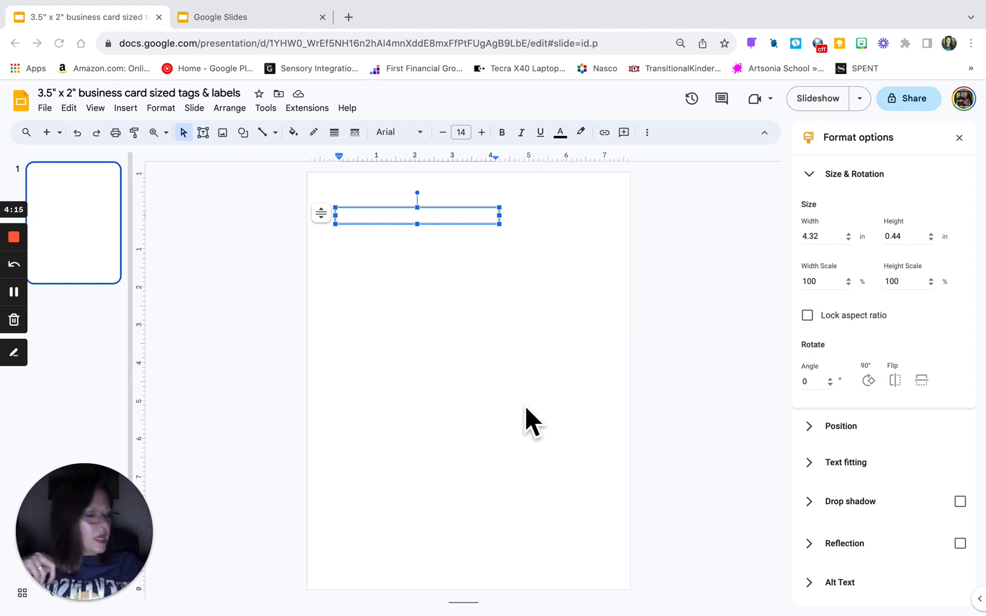
Step: Set the text box's size to 3.5 in wide by 2 in high and lock its aspect ratio
left_click(837, 244)
type("3.5")
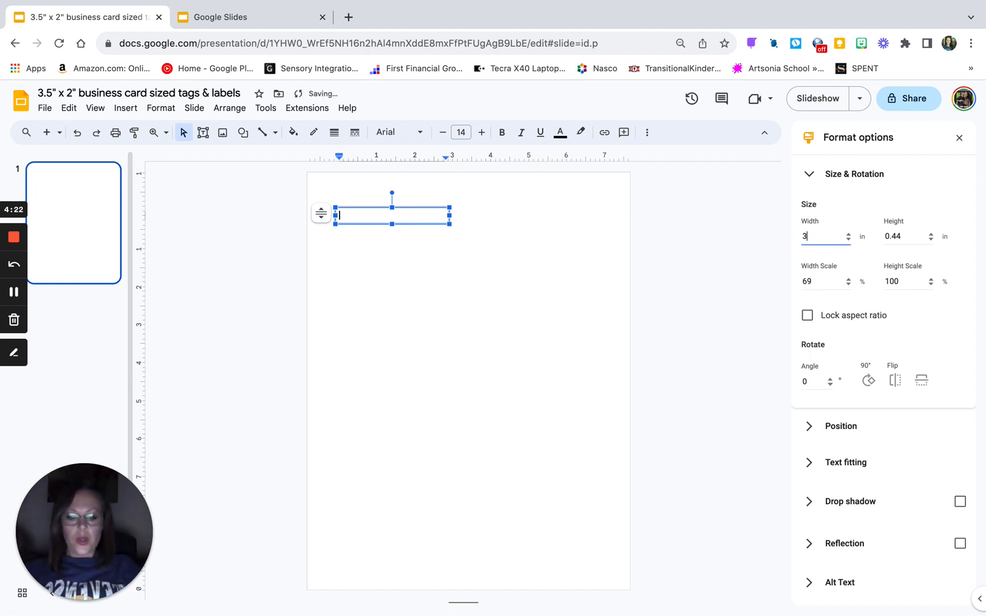
left_click(916, 241)
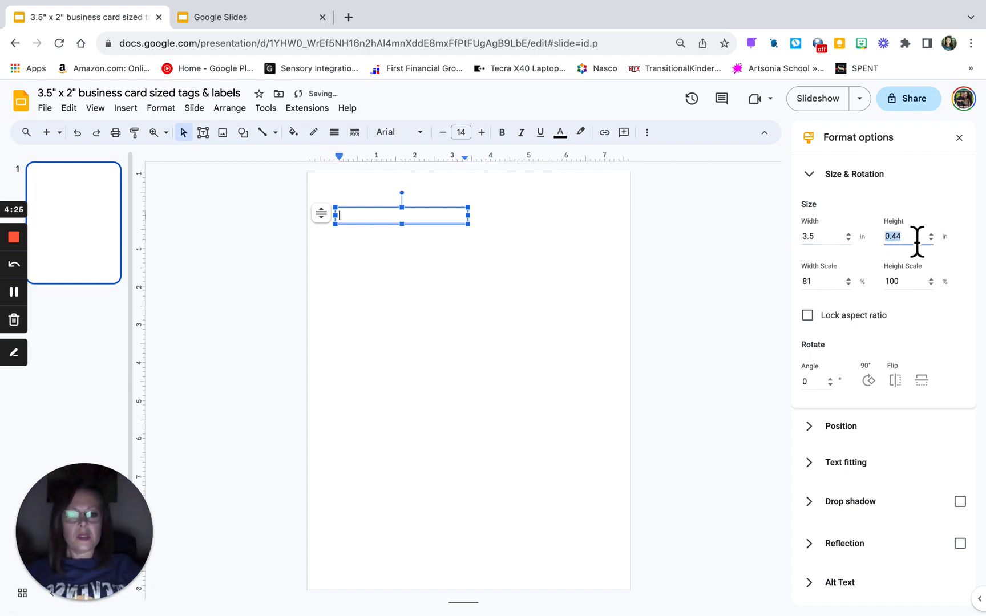
type("2")
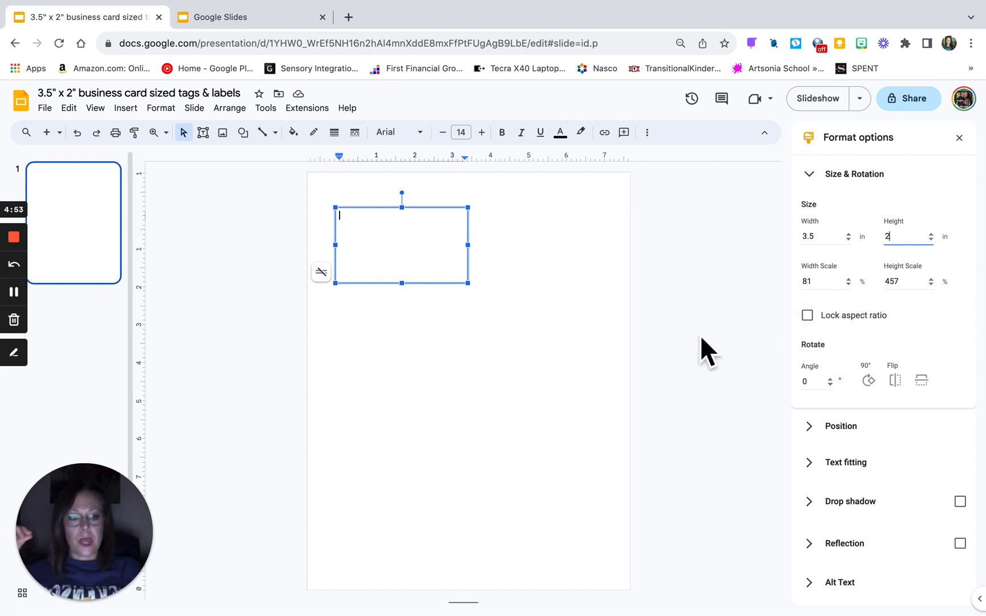
left_click(535, 318)
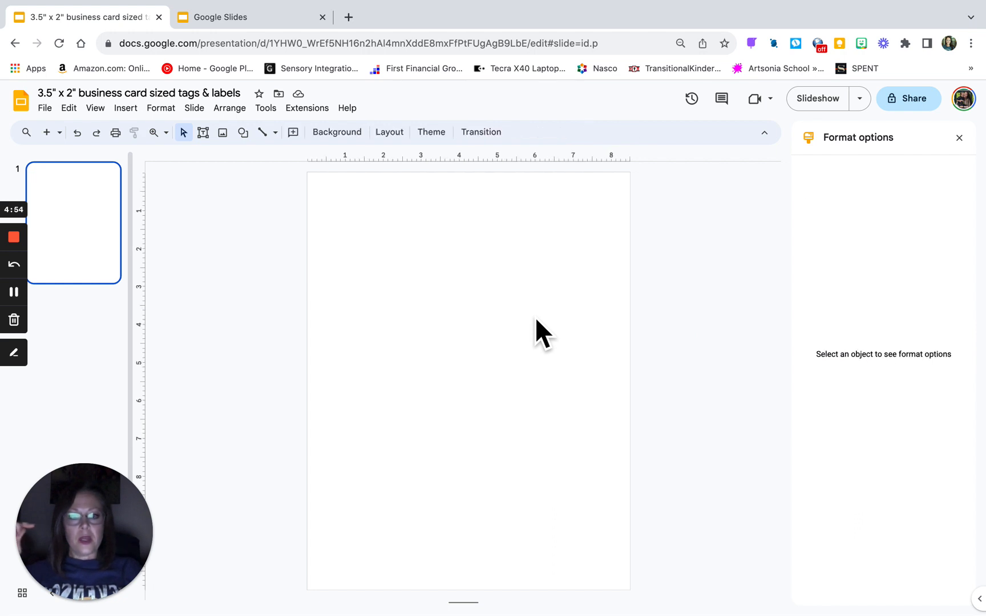
left_click(411, 251)
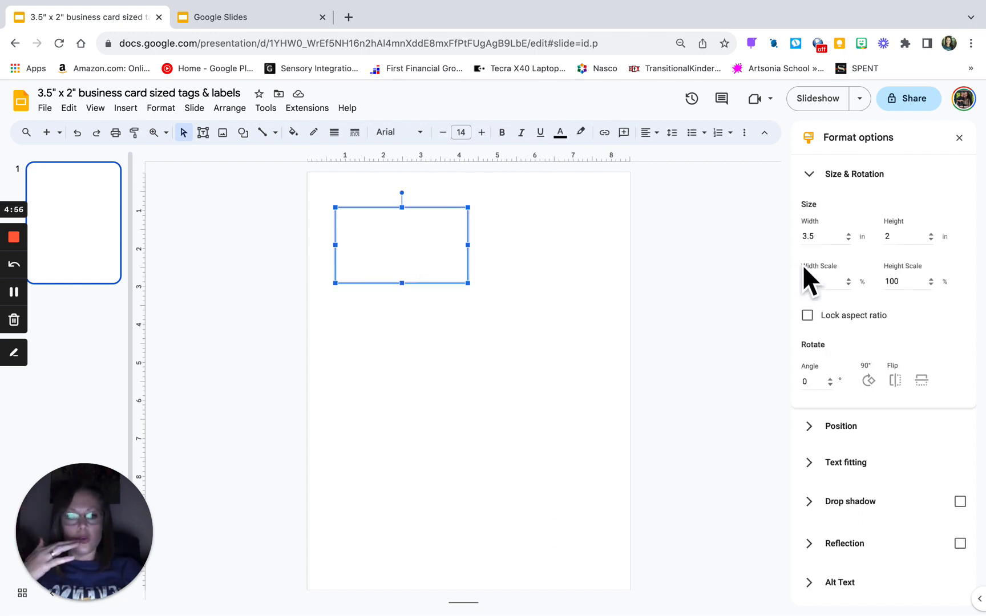
left_click(822, 323)
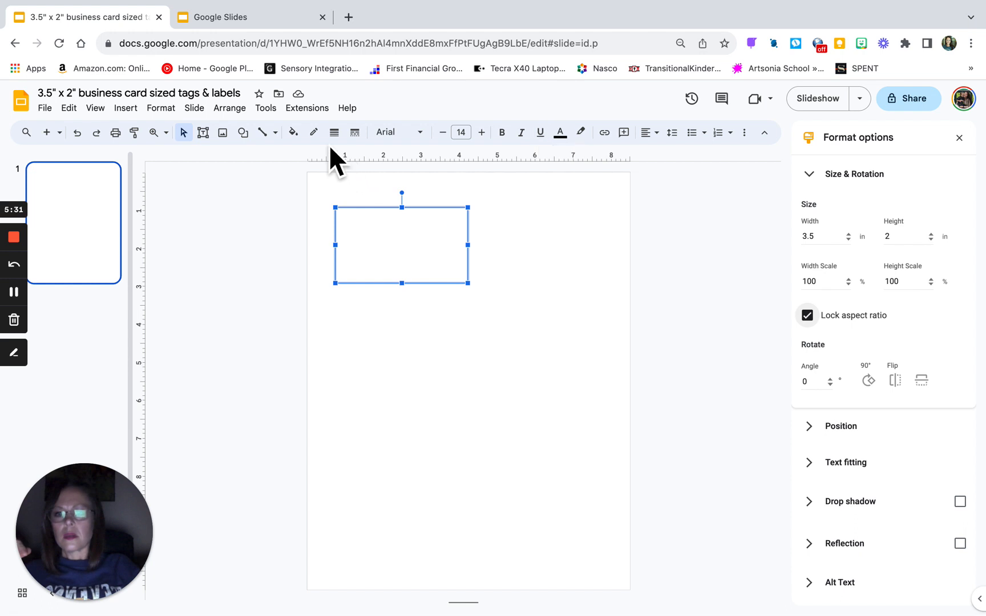
Step: Fill the text box with solid gray
left_click(293, 133)
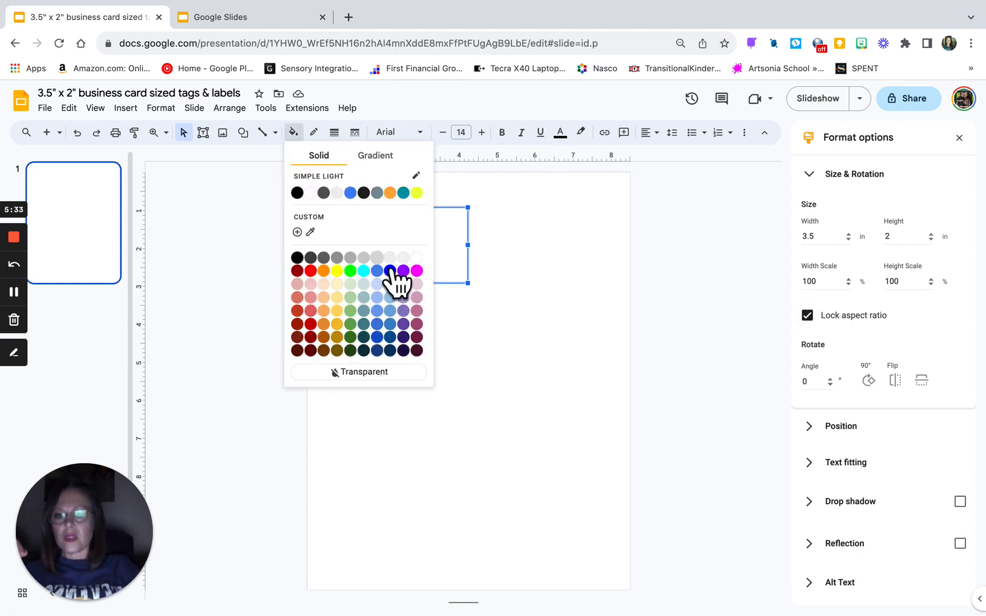
left_click(370, 257)
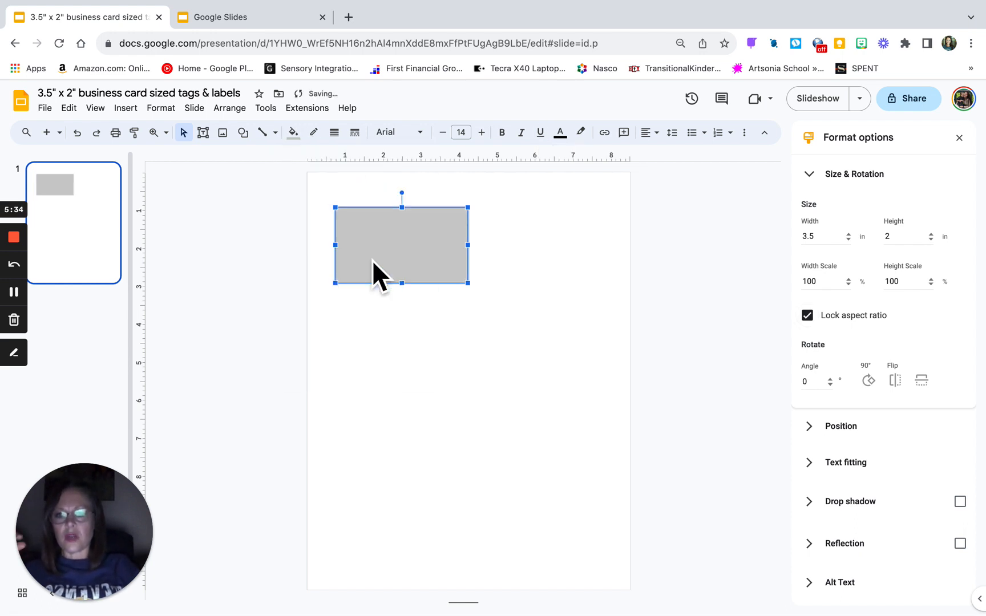
left_click(437, 331)
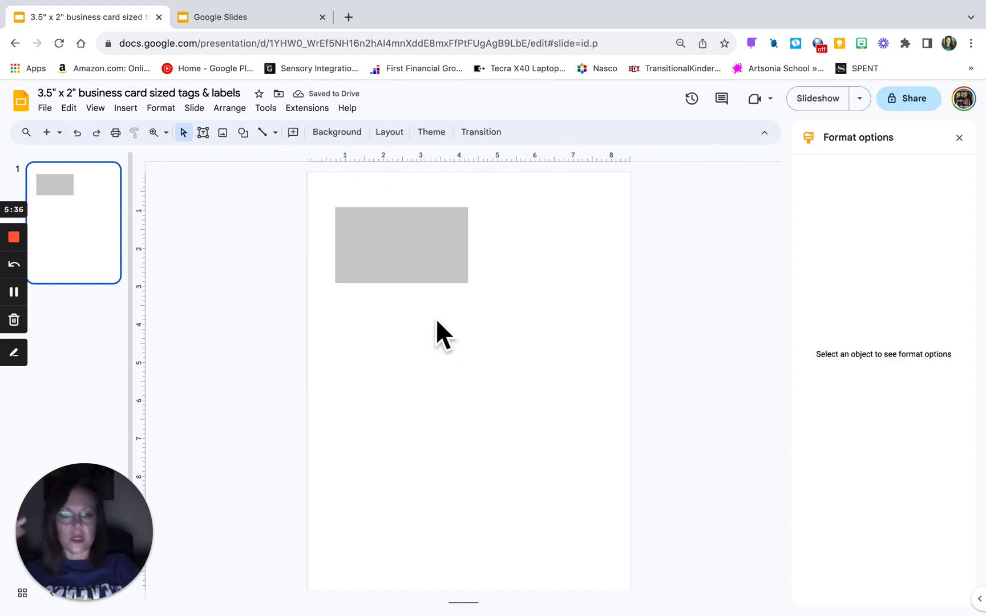
Step: Give the gray text box a solid-line border
left_click(431, 272)
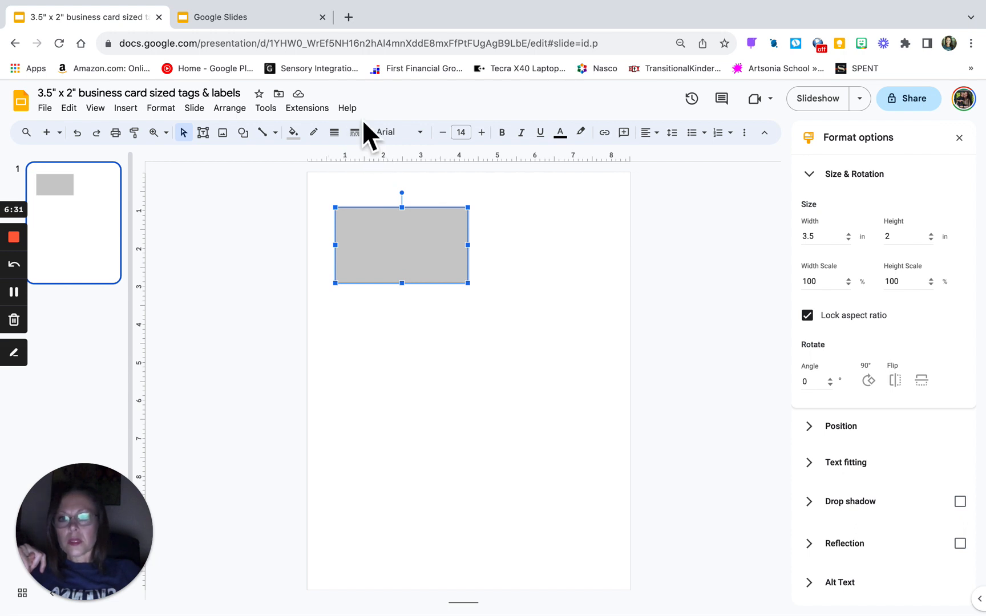
left_click(363, 136)
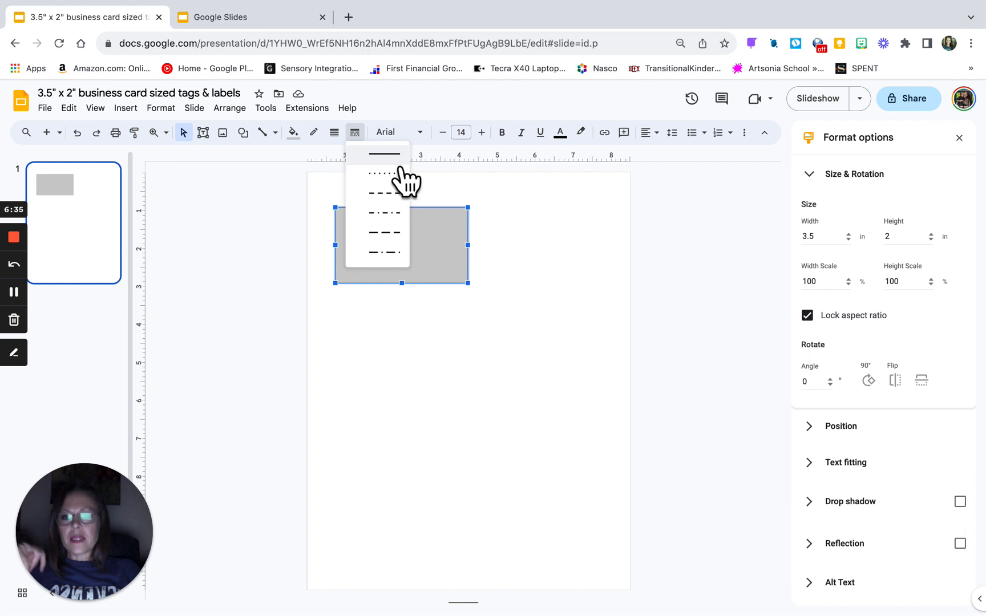
left_click(390, 160)
left_click(461, 343)
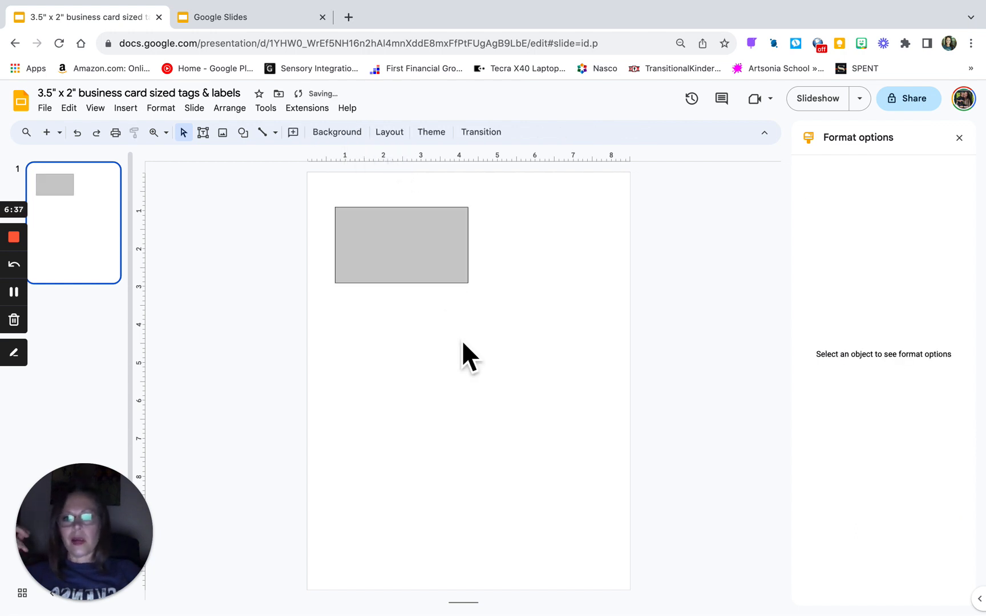
Step: Set the text box's border weight to 12 px
left_click(450, 275)
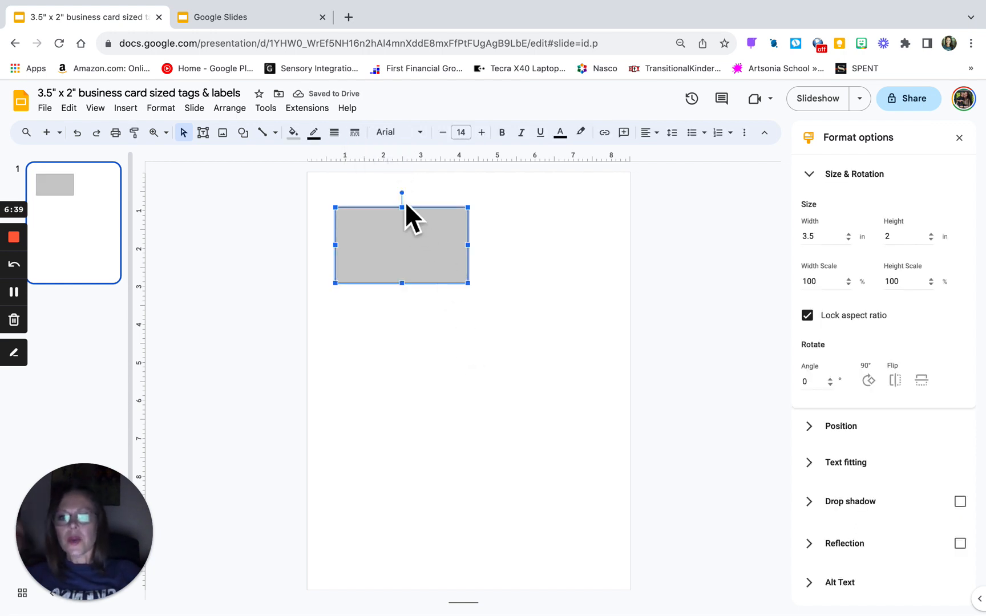
left_click(335, 135)
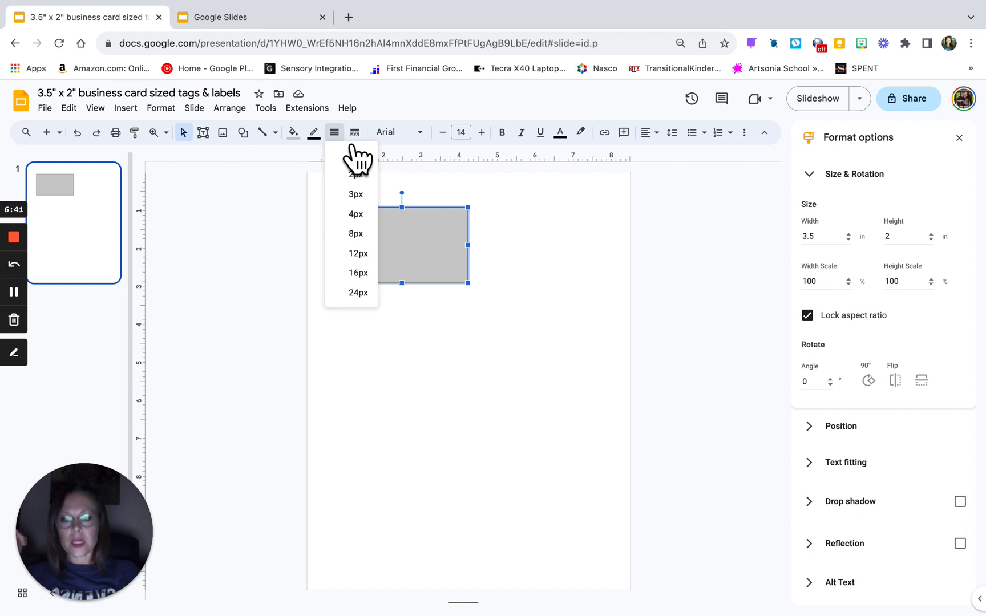
left_click(374, 258)
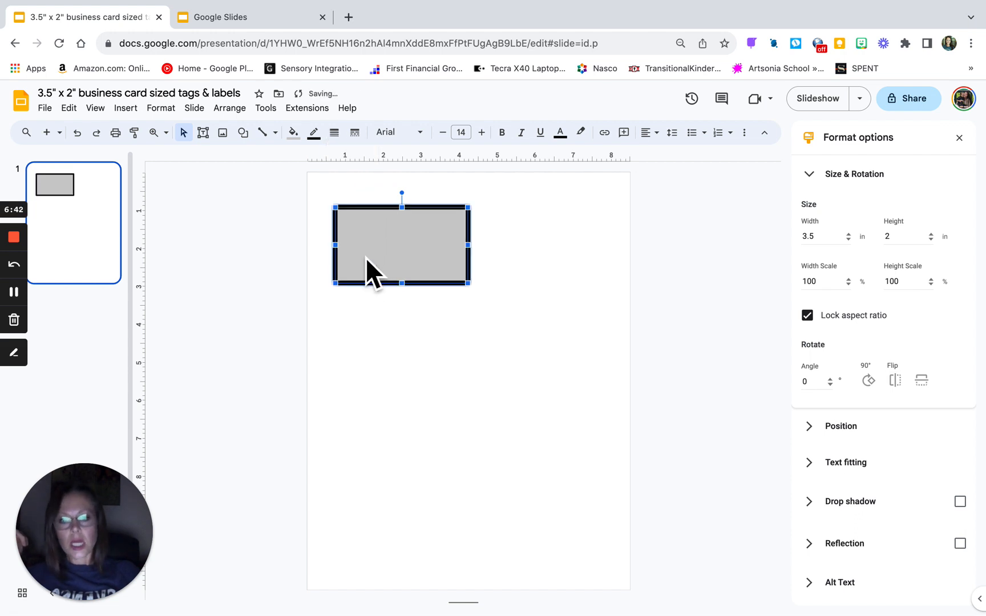
left_click(462, 368)
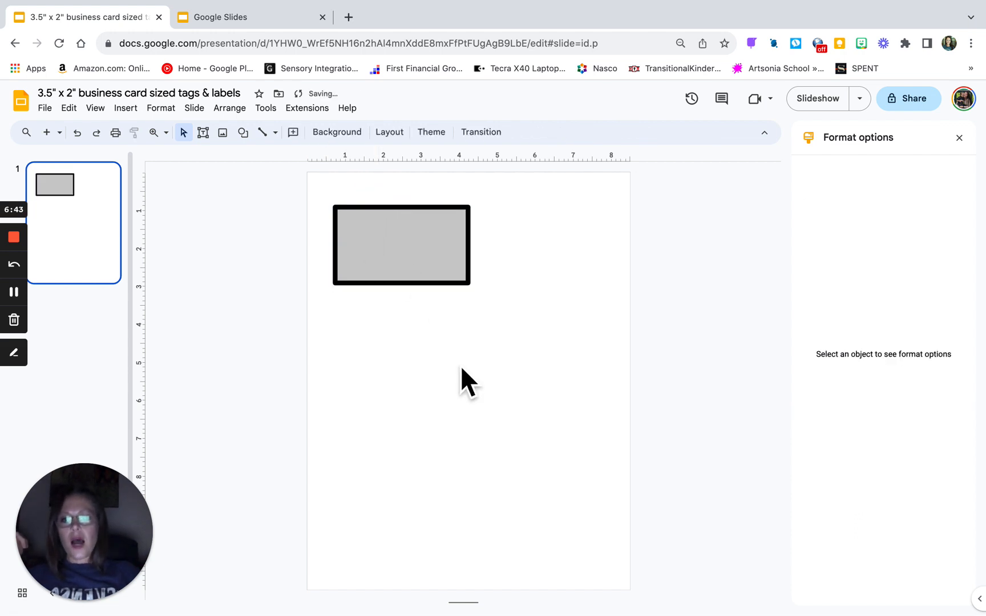
Step: Set the text box's border weight to 4 px
left_click(433, 253)
left_click(338, 135)
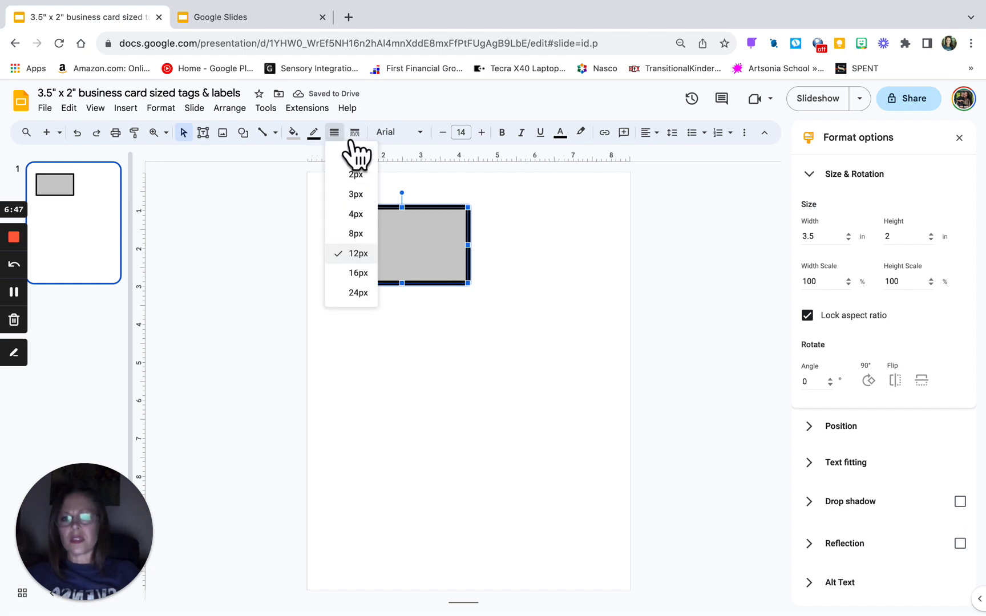
left_click(362, 216)
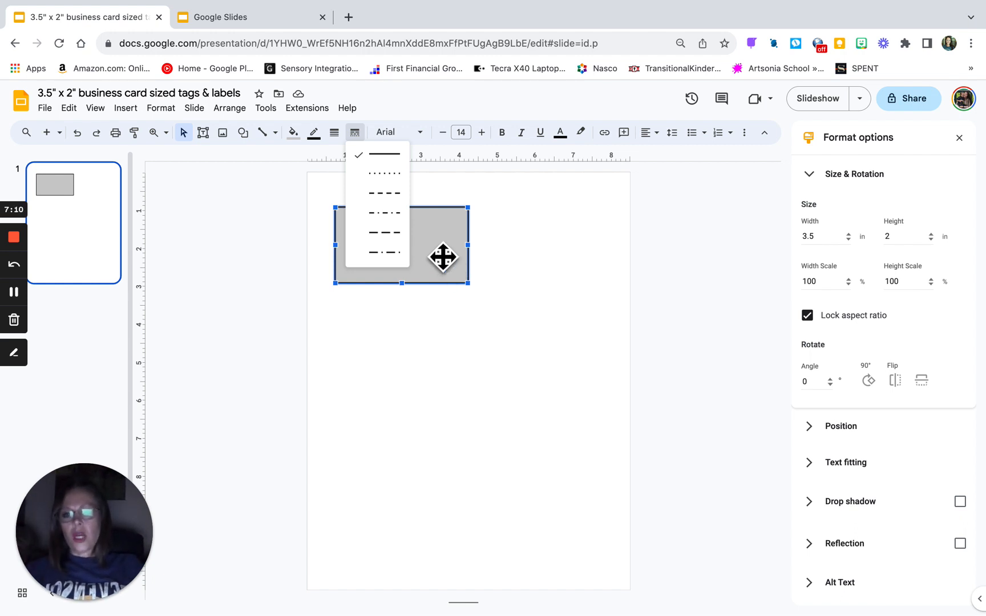
Step: Try a dashed border on the gray text box and return it to a solid line
left_click(400, 200)
left_click(428, 345)
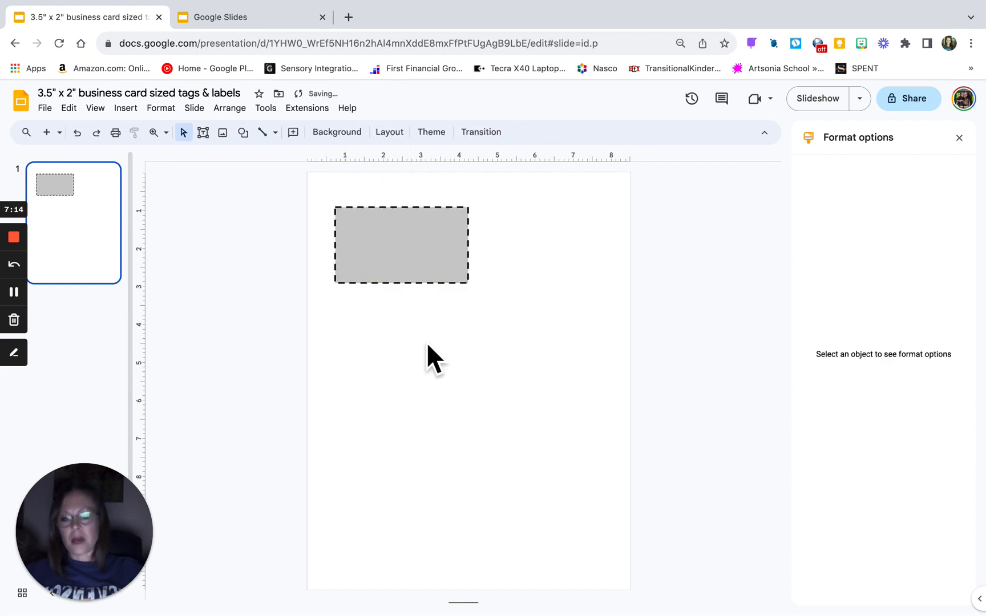
left_click(415, 258)
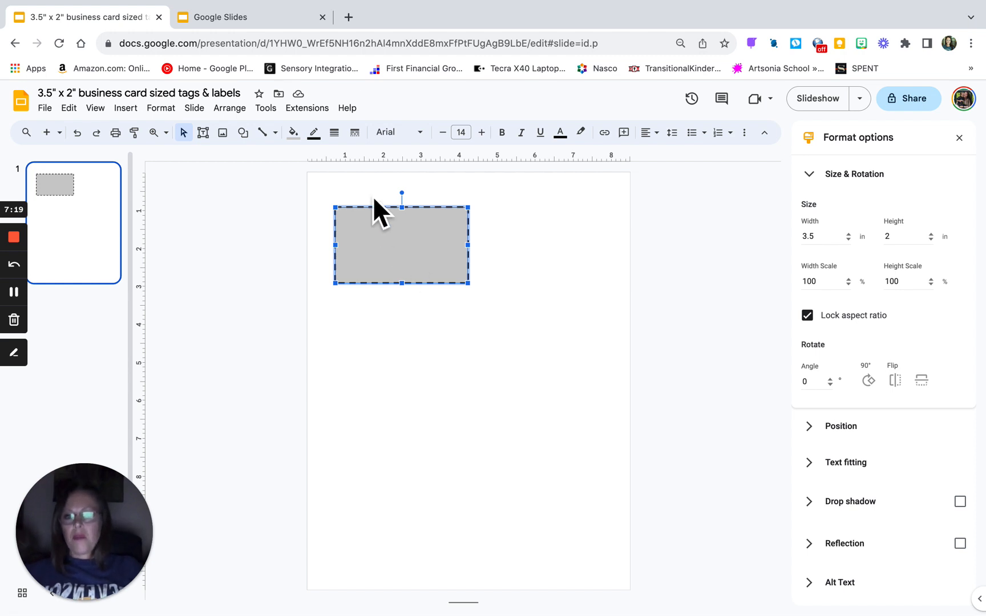
left_click(358, 135)
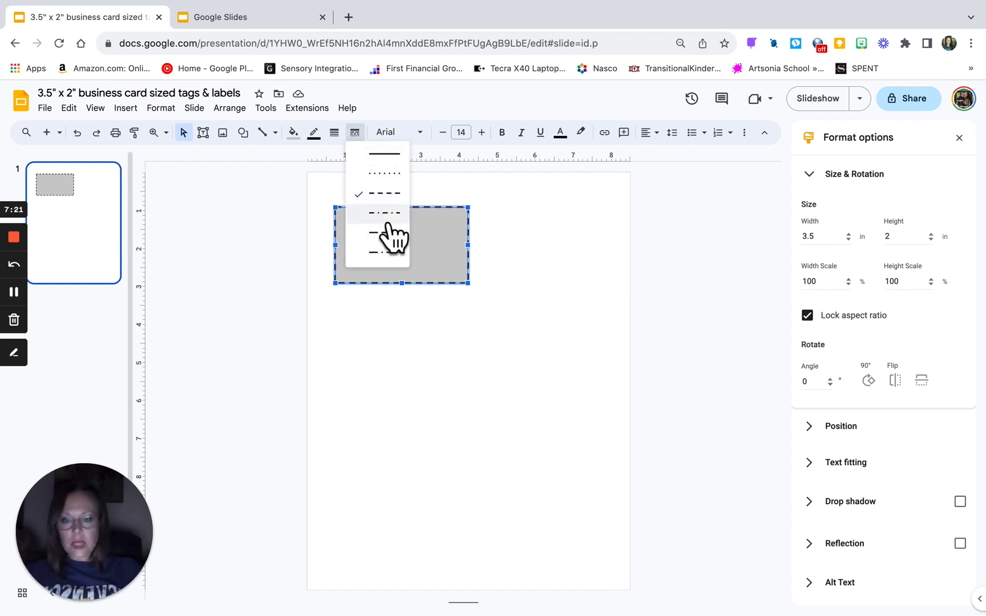
left_click(392, 155)
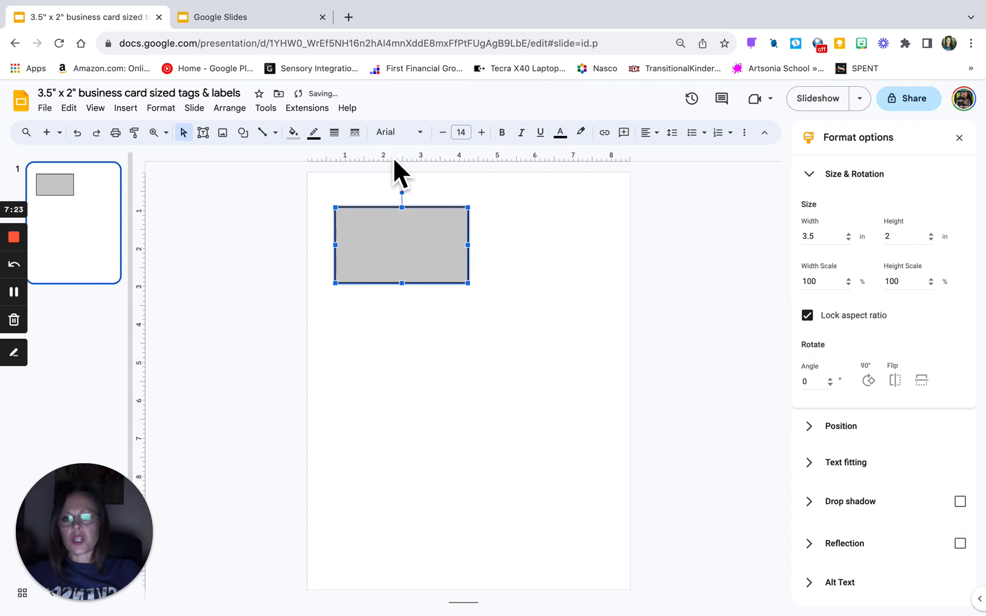
left_click(440, 342)
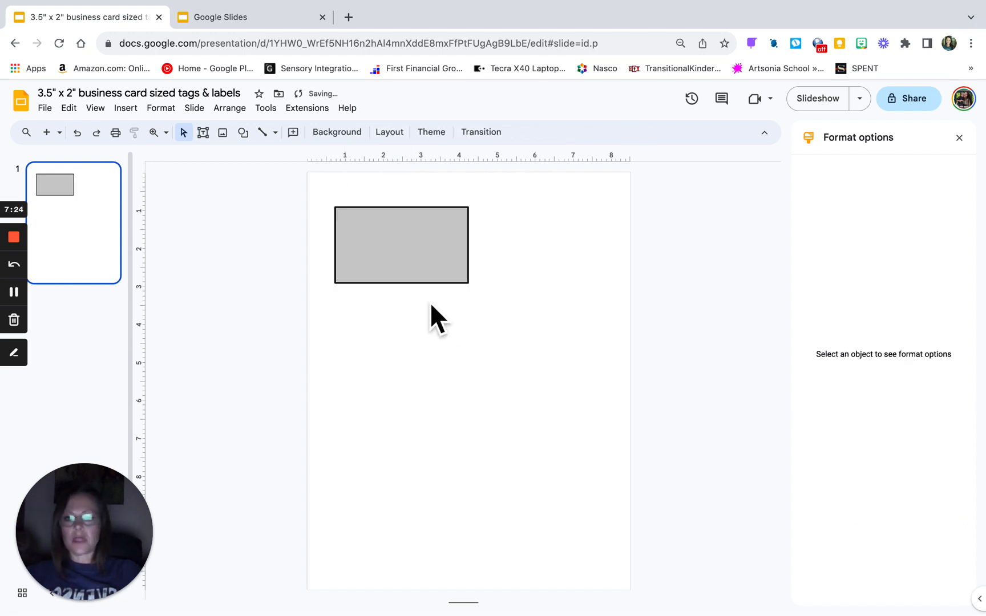
Step: Change the text box's fill to a lighter gray
left_click(427, 269)
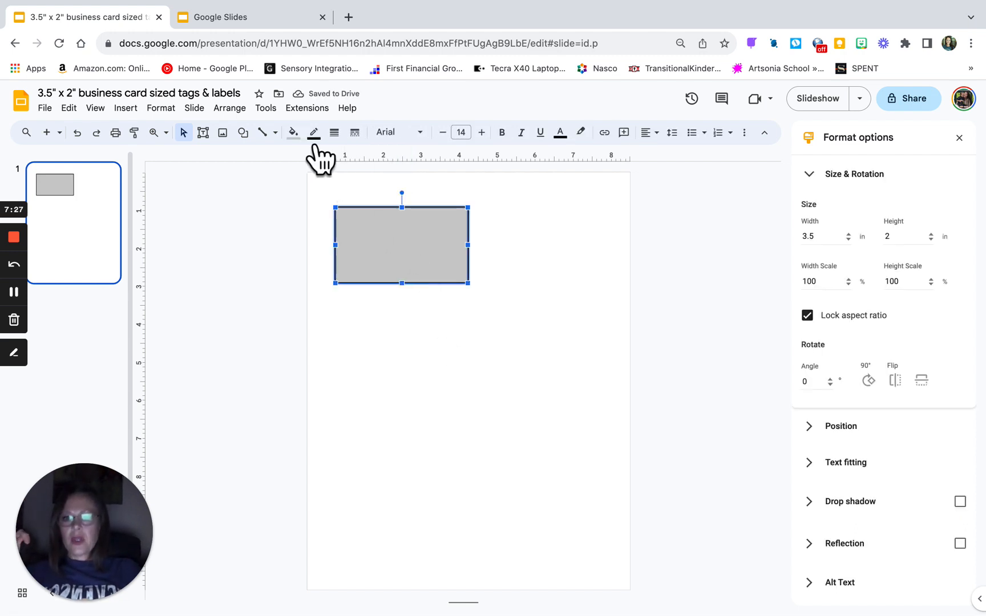
left_click(293, 133)
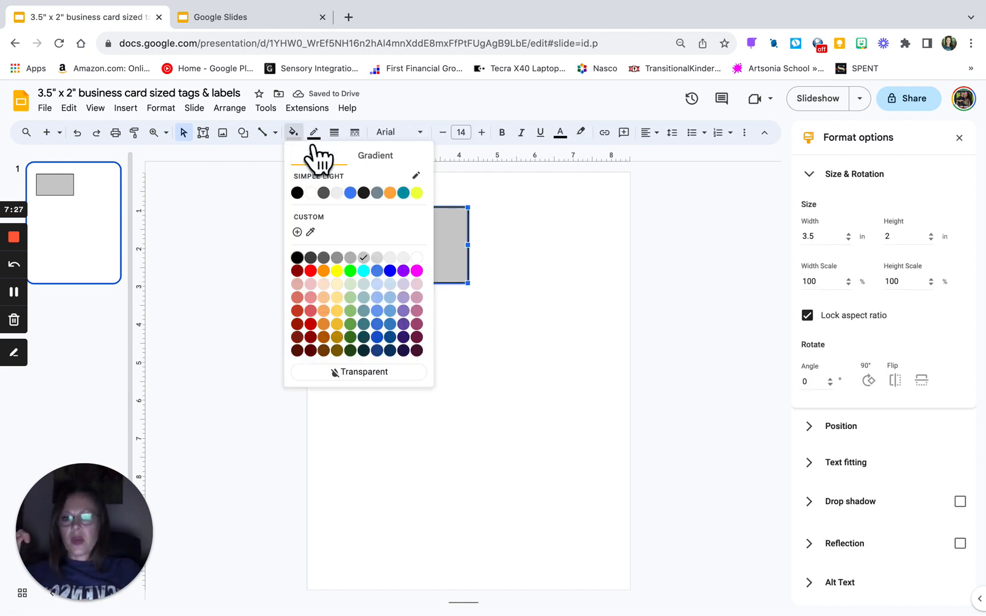
left_click(391, 258)
left_click(423, 336)
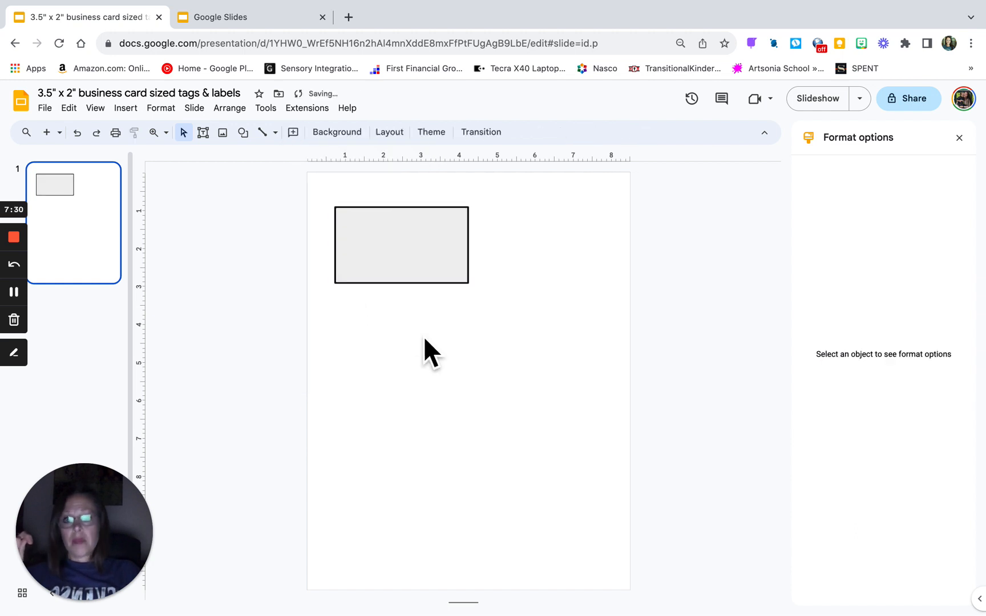
Step: Enter the sample text "LINE" in the light gray text box
left_click(417, 251)
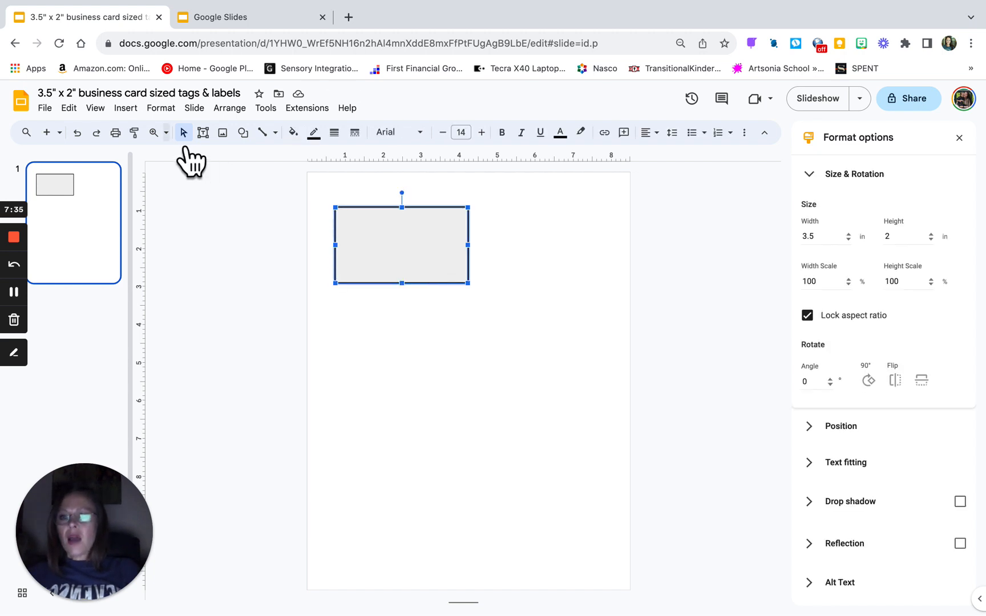
double_click(393, 244)
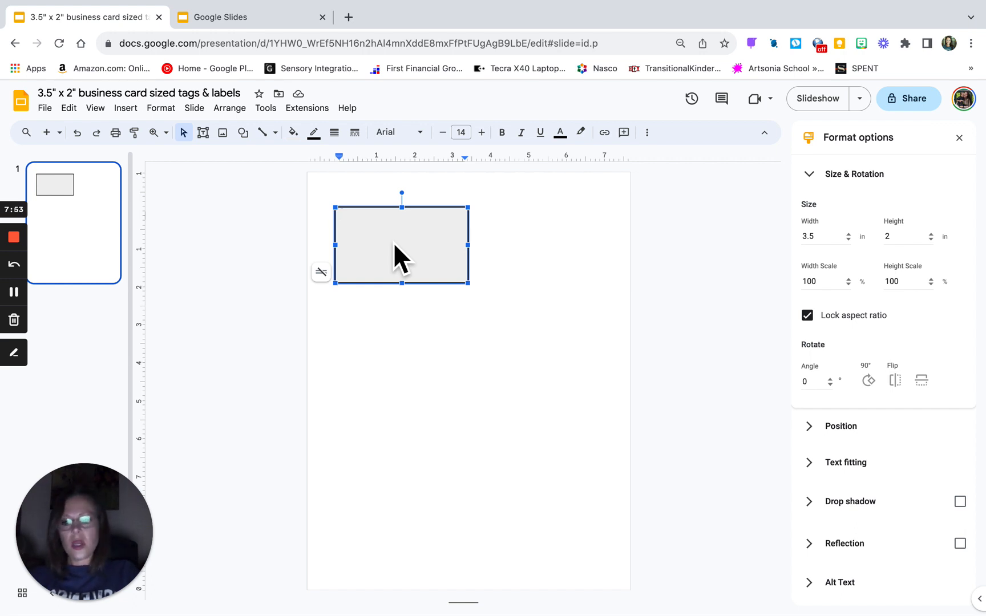
type("LINE")
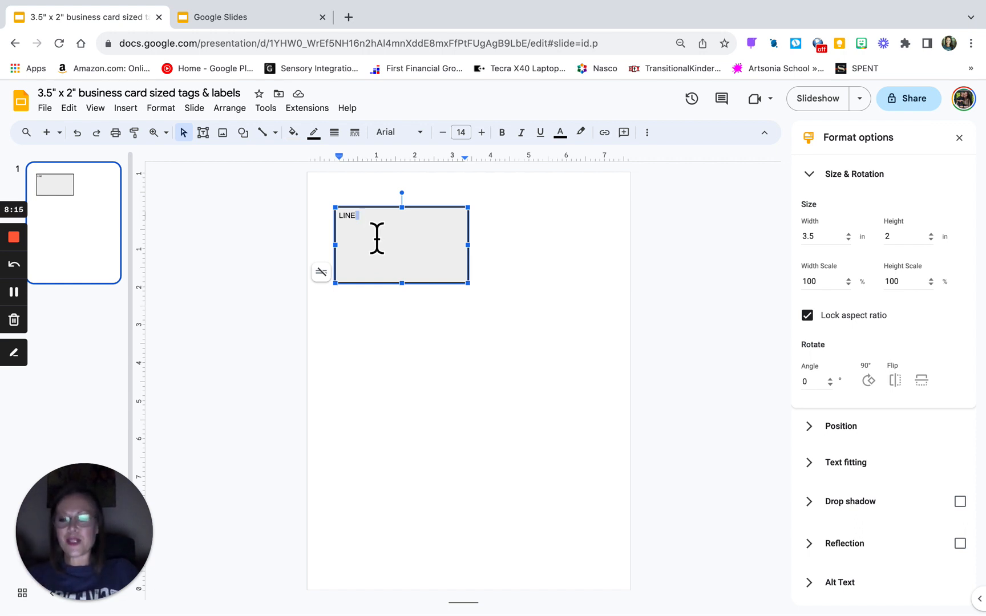
Step: Change the font of the "LINE" text to Verdana
double_click(353, 228)
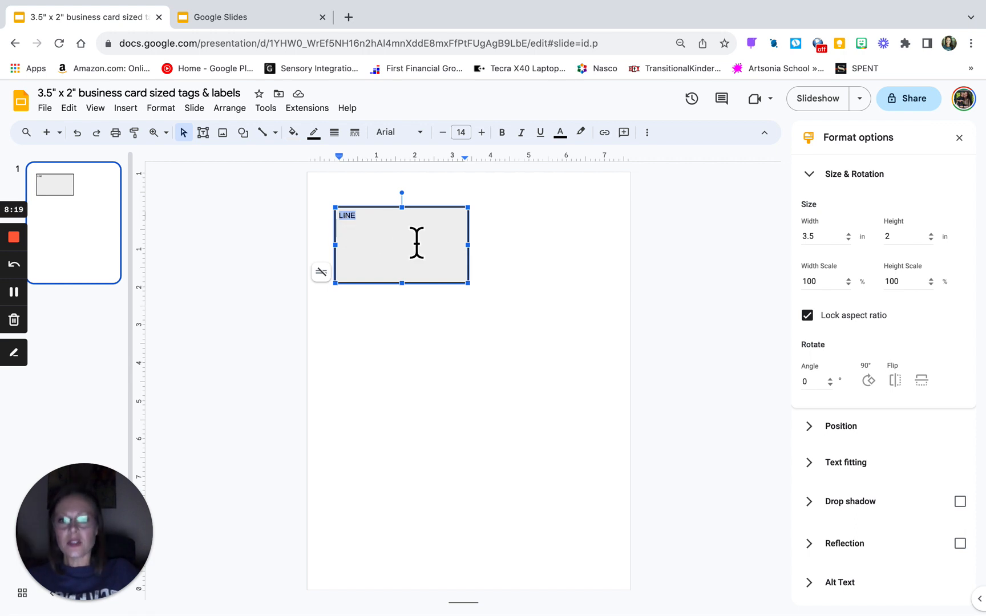
left_click(434, 142)
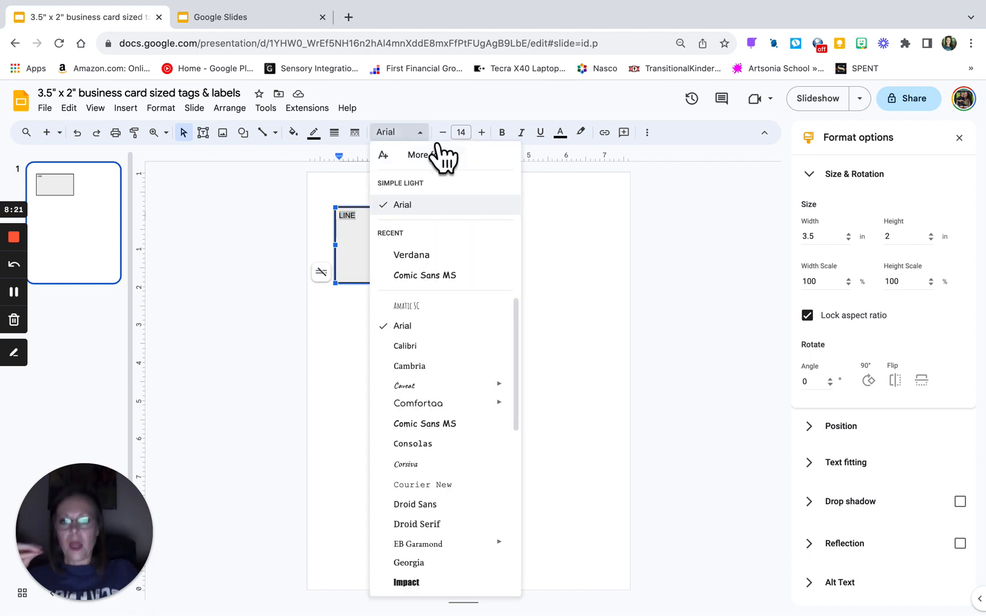
left_click(434, 255)
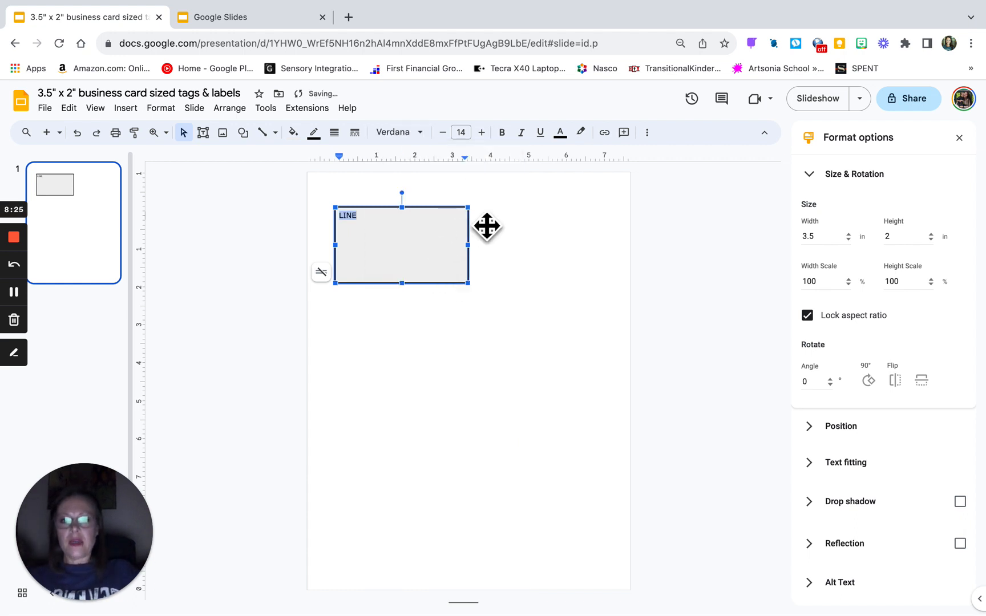
Step: Increase the font size of the "LINE" text to 41
left_click(482, 134)
left_click(482, 132)
left_click(482, 132)
left_click(482, 132)
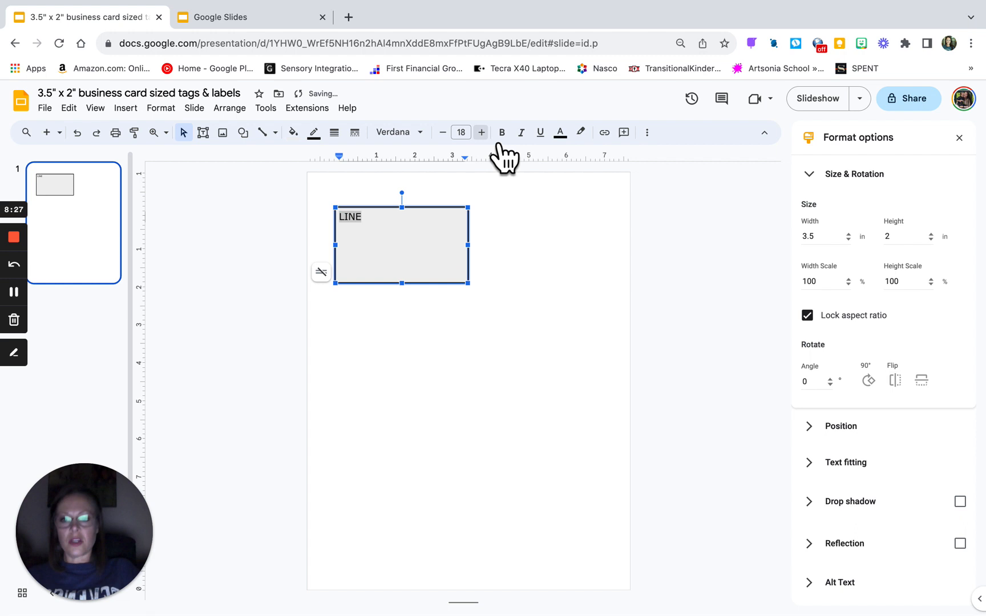
left_click(481, 132)
left_click(481, 132)
left_click(481, 133)
left_click(481, 132)
left_click(481, 133)
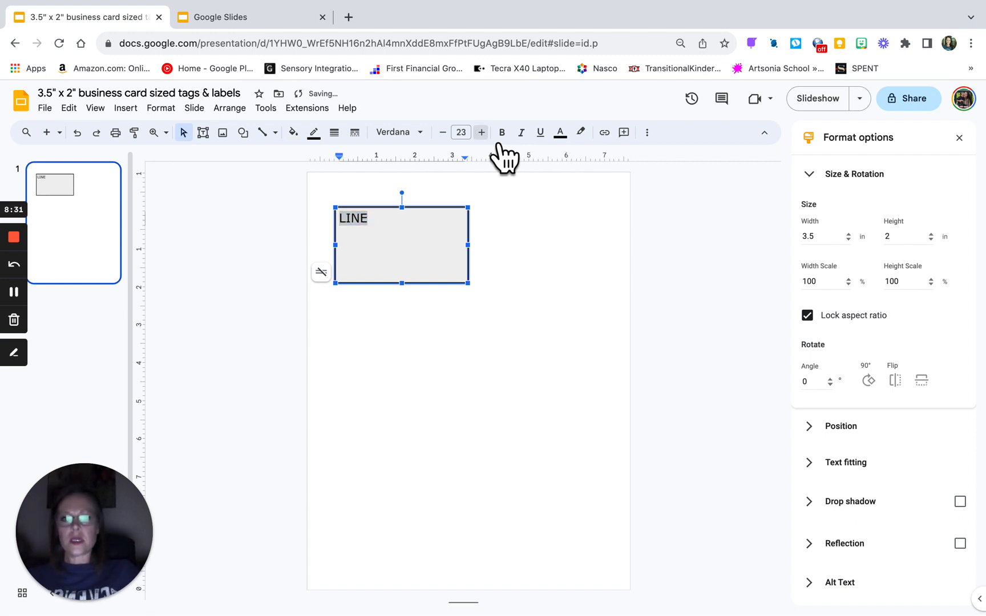
left_click(481, 133)
left_click(481, 132)
left_click(481, 133)
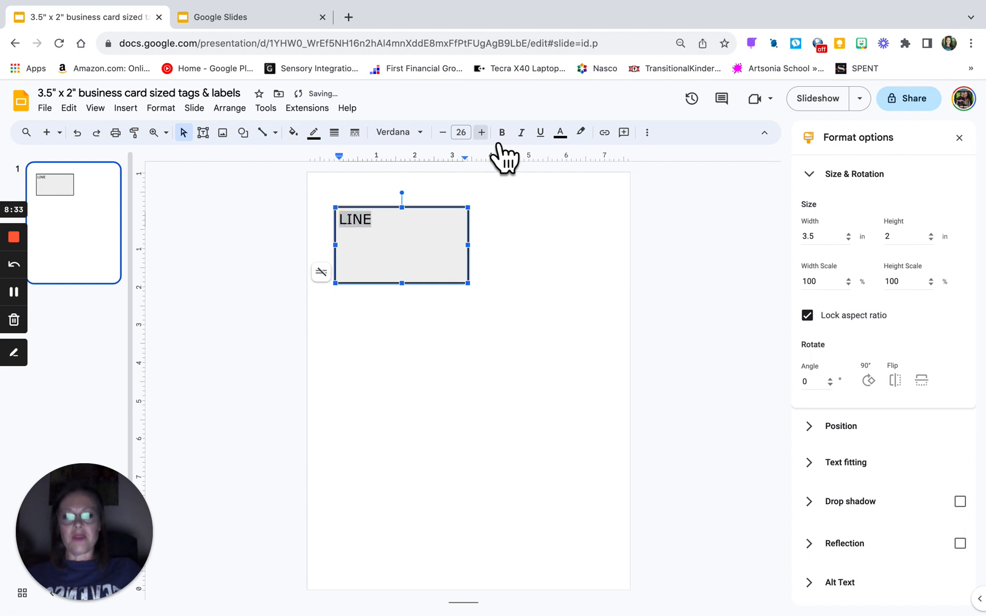
left_click(482, 132)
left_click(482, 133)
left_click(482, 132)
left_click(481, 133)
left_click(481, 132)
left_click(481, 132)
left_click(481, 132)
left_click(481, 132)
left_click(481, 132)
left_click(482, 133)
left_click(481, 132)
left_click(481, 133)
left_click(481, 132)
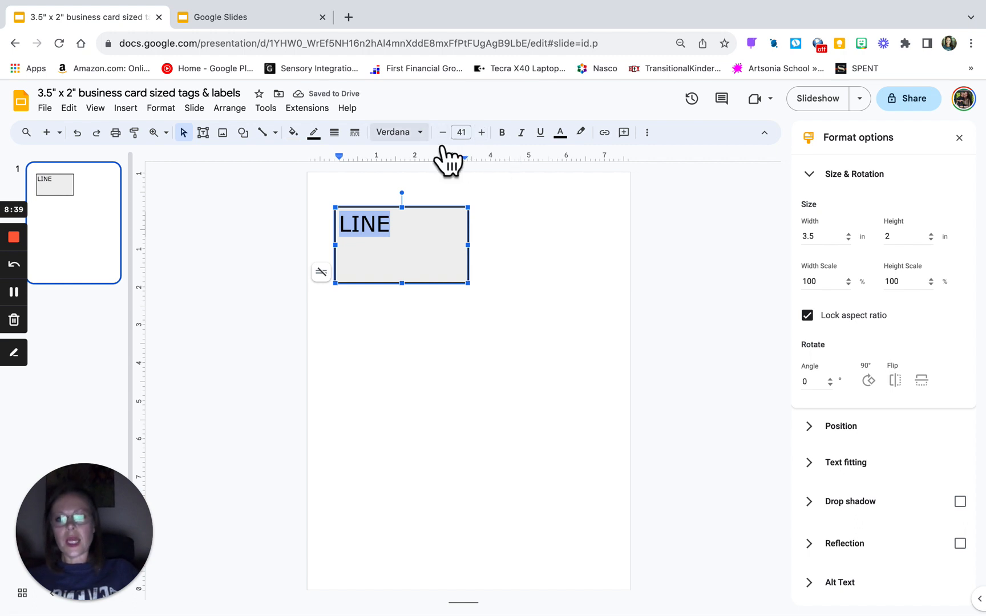
Step: Try the Amatic SC and Courier New fonts on the "LINE" text
left_click(423, 135)
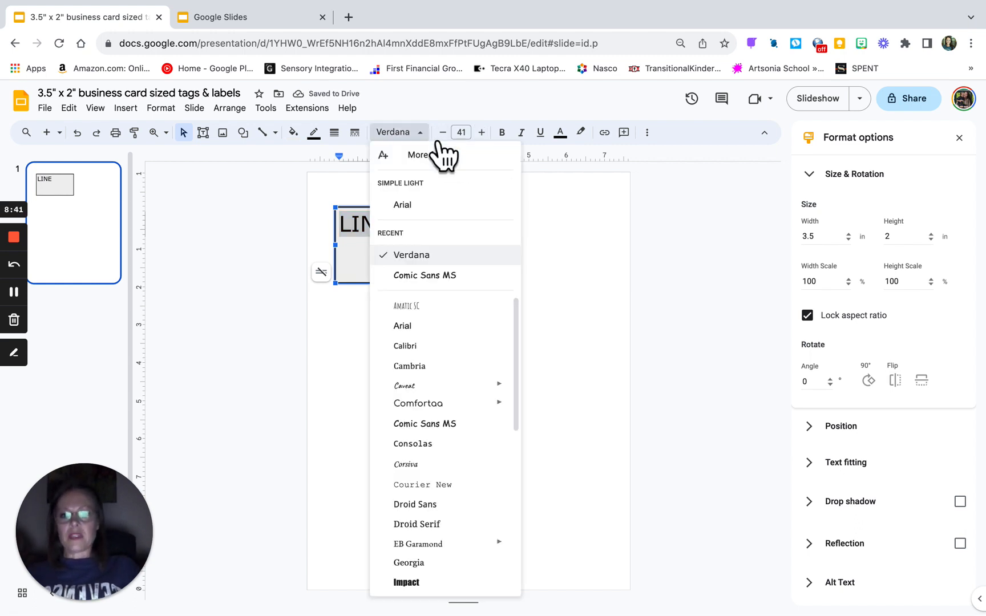
left_click(426, 312)
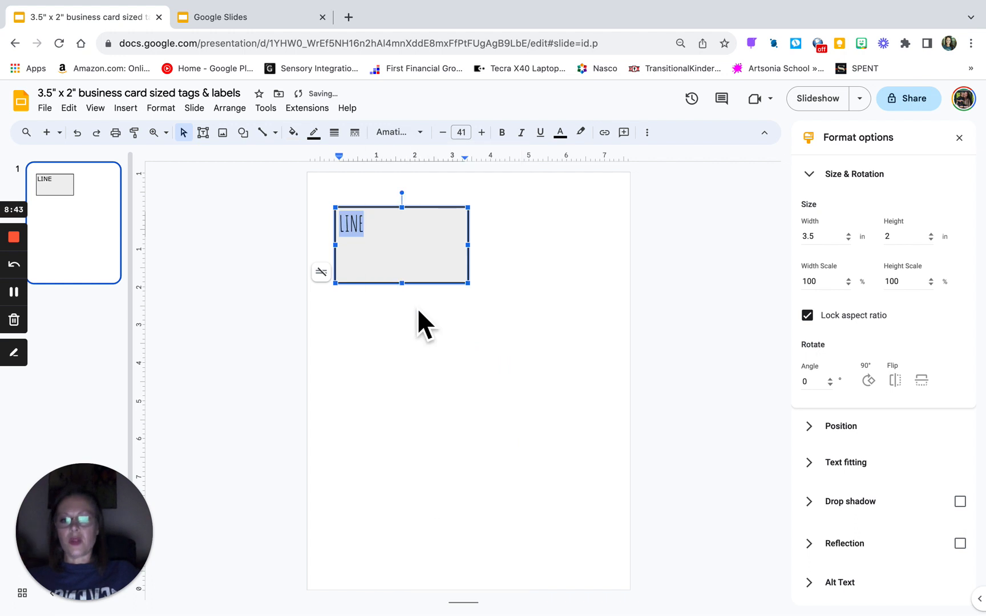
left_click(437, 142)
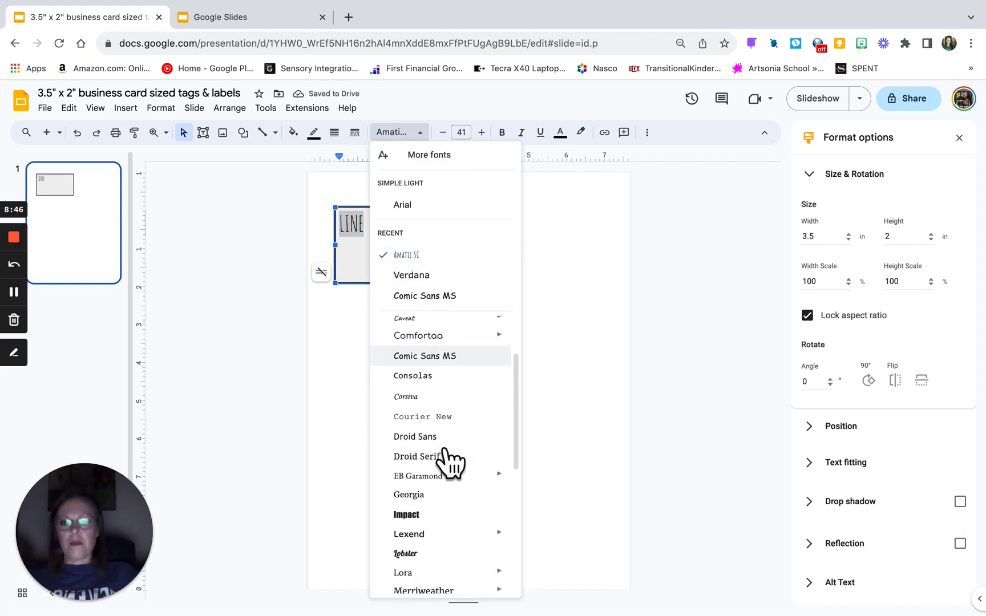
scroll(446, 452, "down", 2)
scroll(446, 457, "down", 1)
scroll(450, 462, "up", 2)
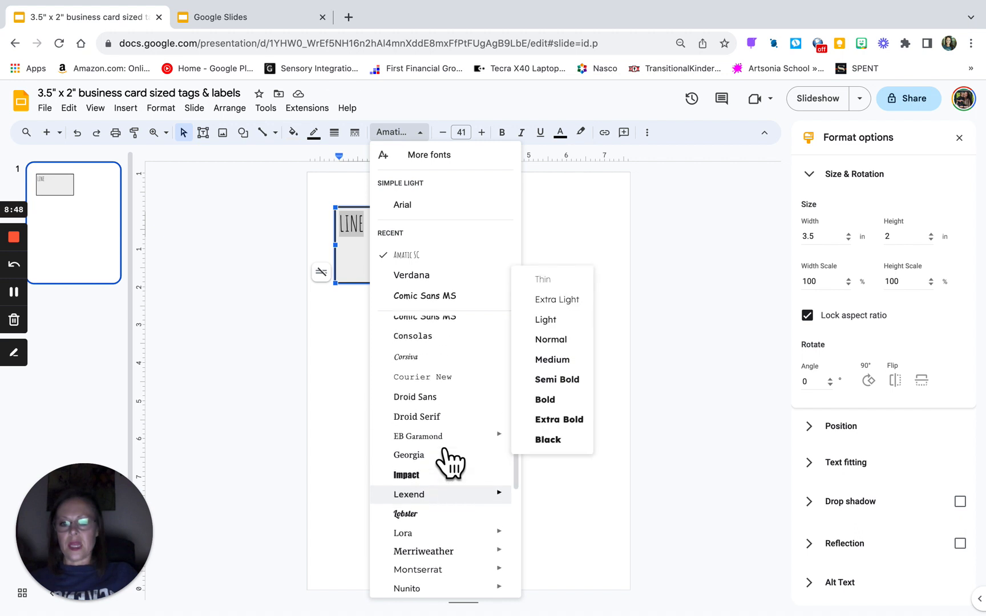
left_click(432, 378)
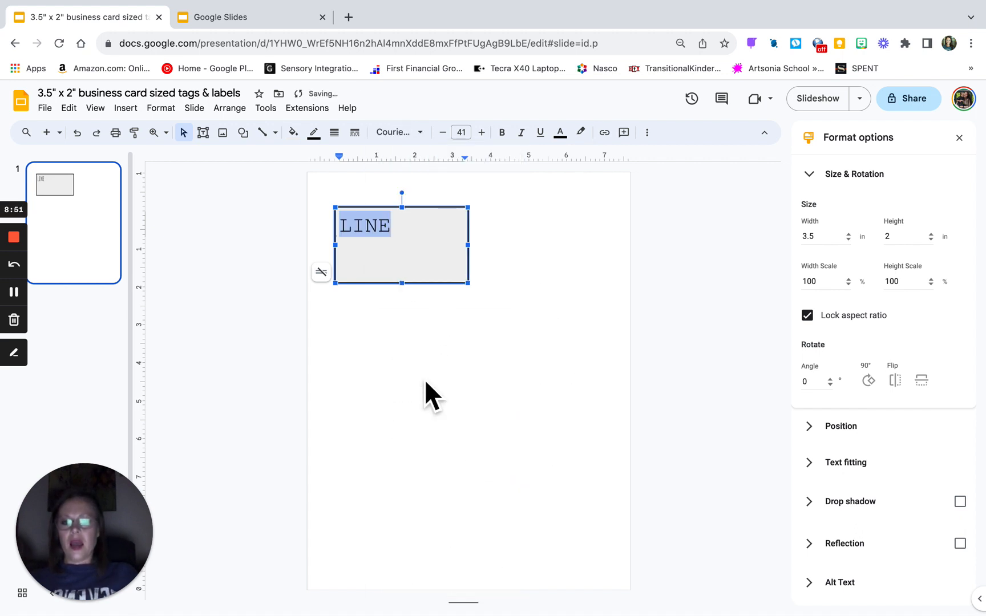
Step: Try the Corsiva and Lobster fonts on the "LINE" text
left_click(435, 144)
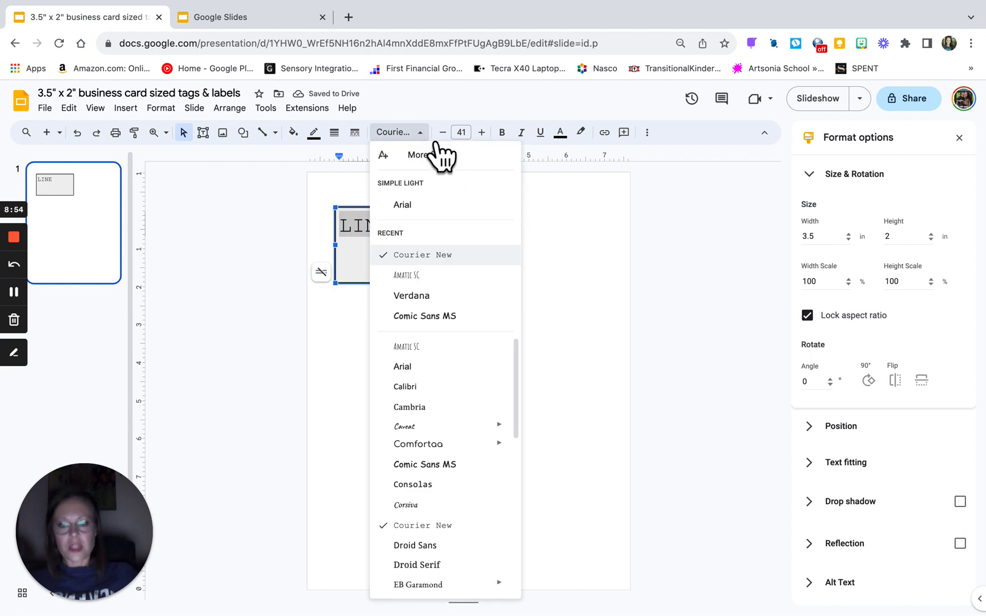
left_click(432, 508)
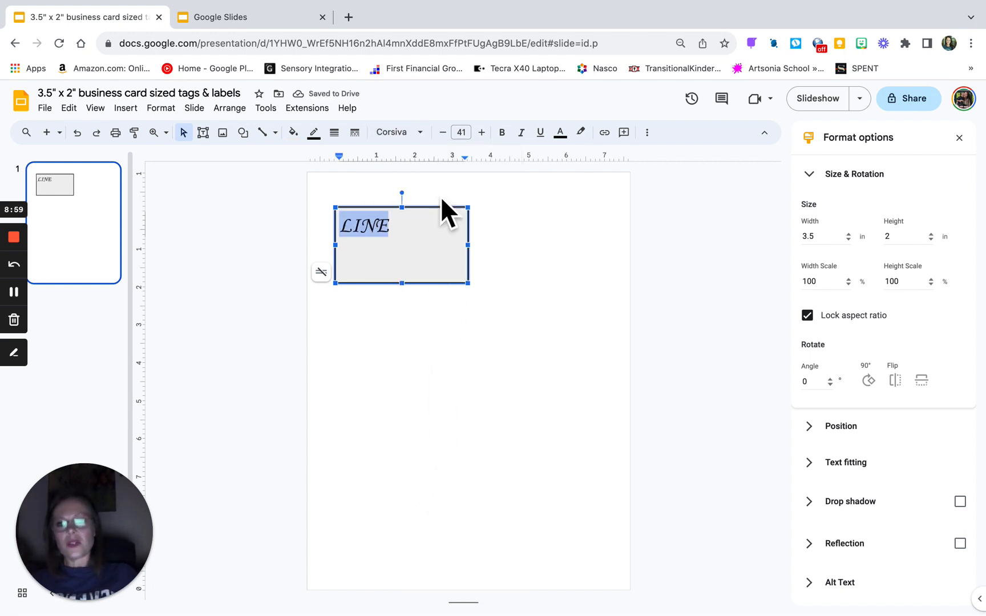
left_click(433, 146)
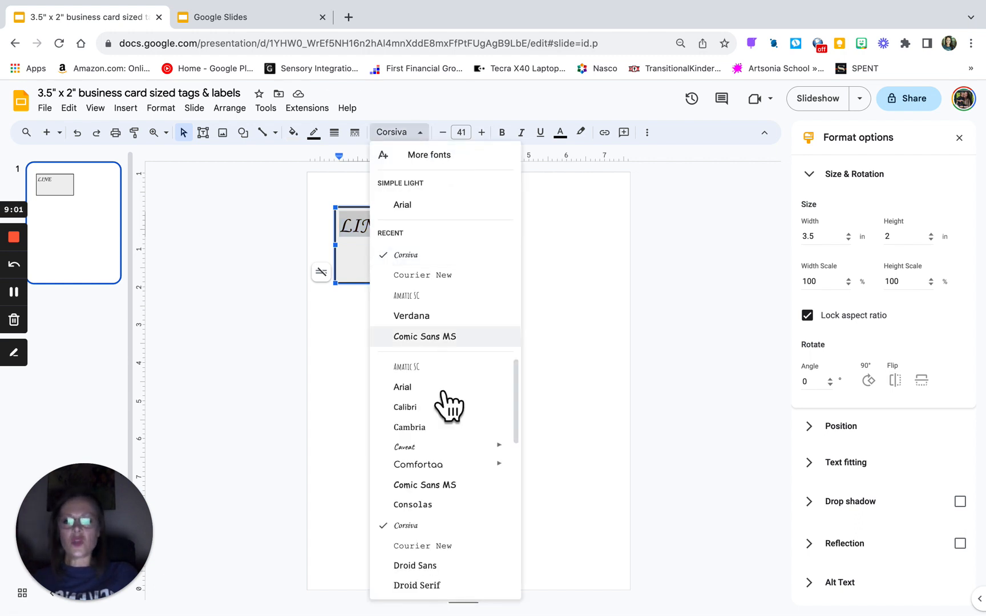
scroll(444, 462, "down", 2)
scroll(448, 470, "down", 2)
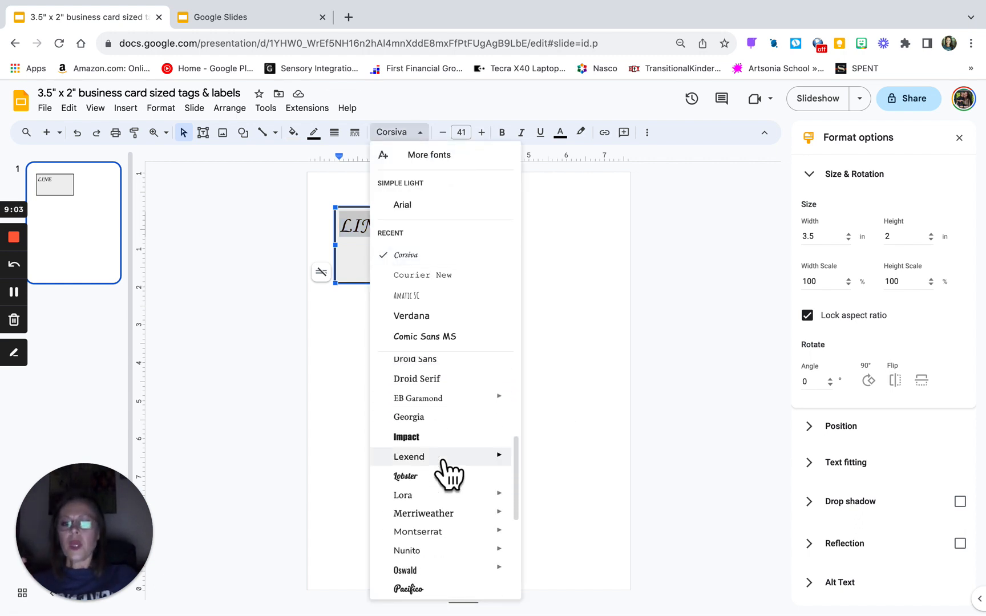
left_click(432, 476)
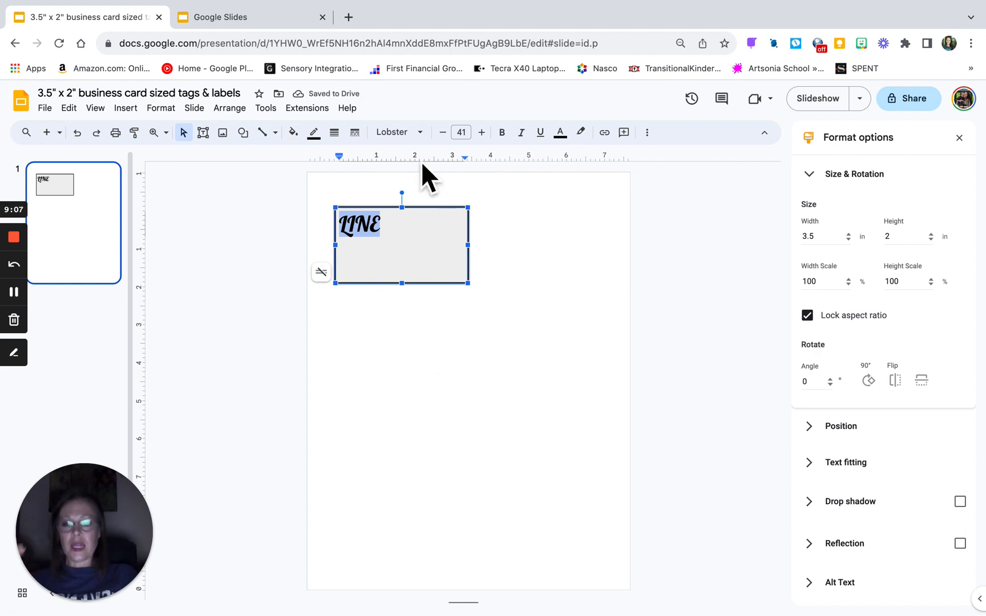
Step: Try Comic Sans MS on the "LINE" text and return it to Verdana
left_click(425, 136)
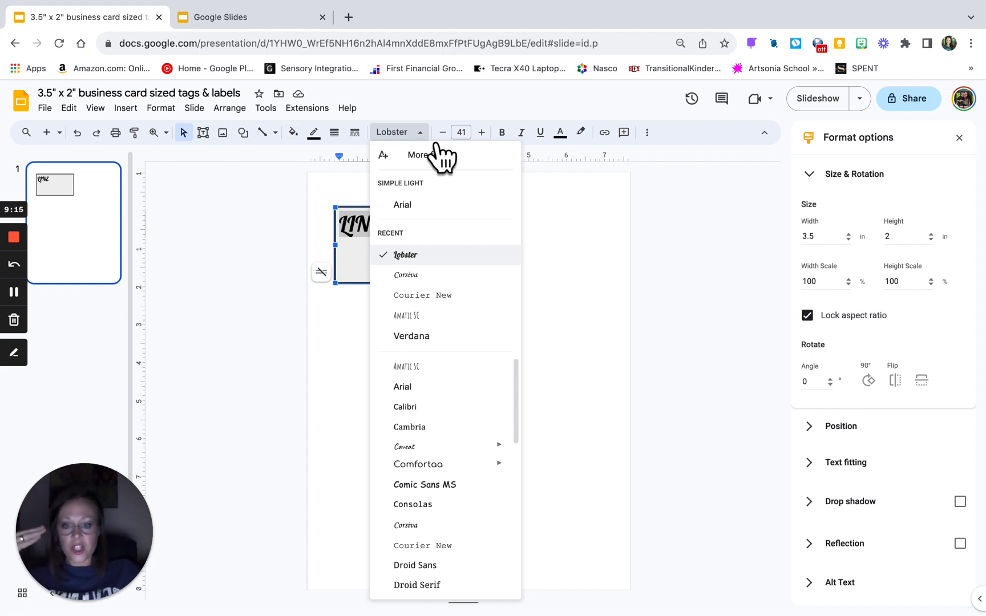
left_click(428, 484)
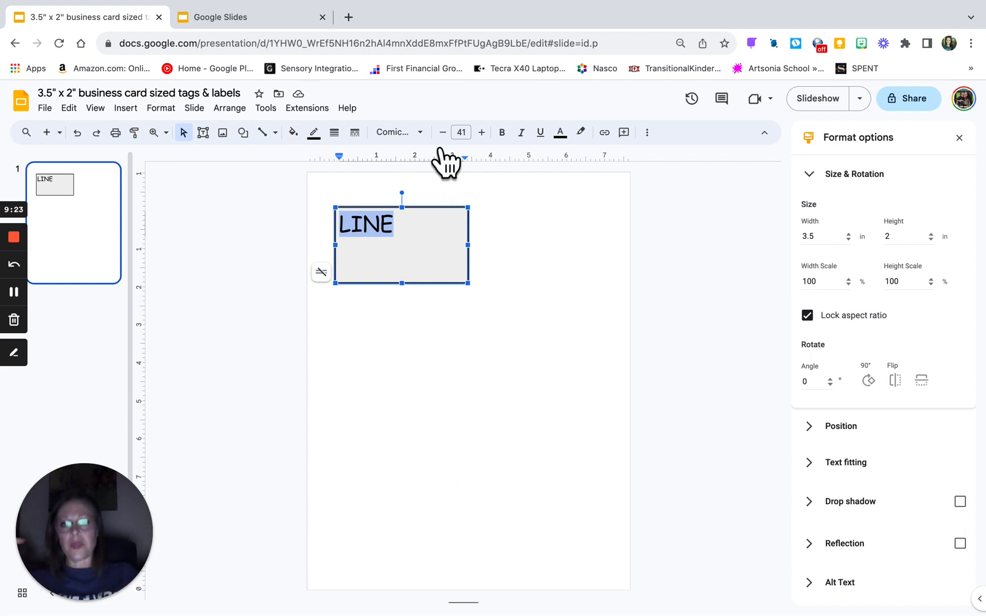
left_click(422, 132)
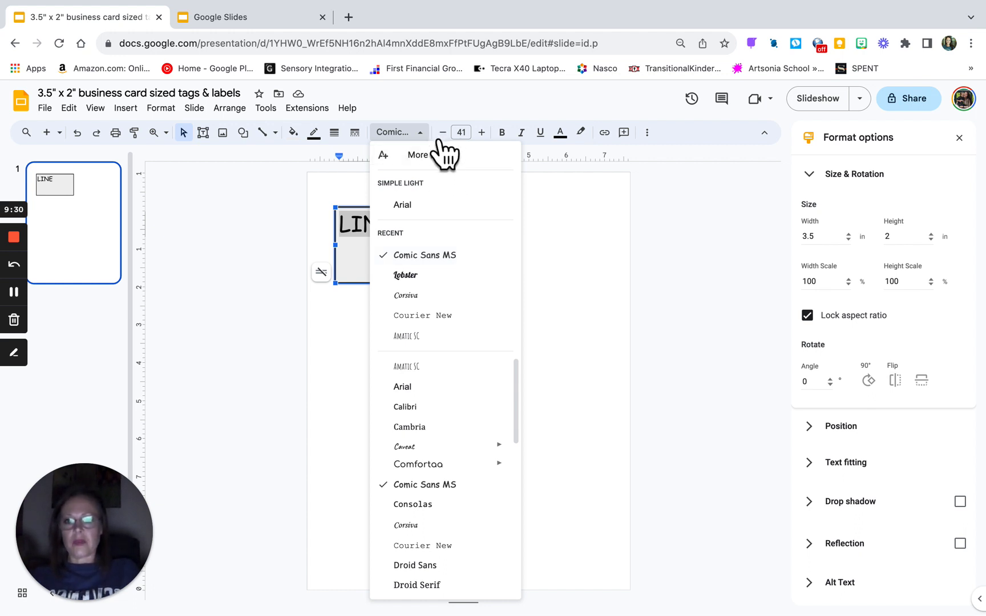
left_click(439, 141)
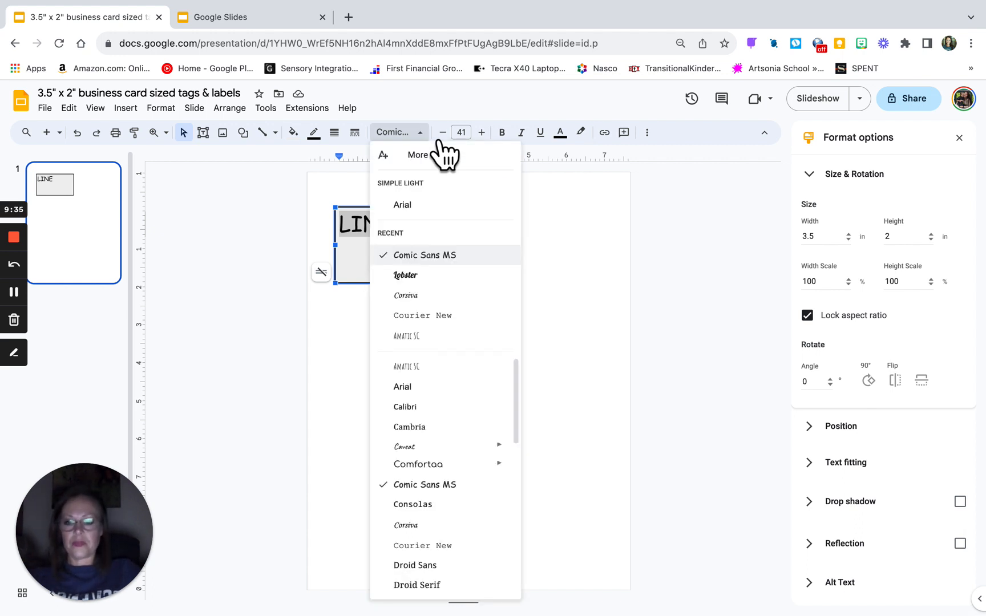
scroll(455, 462, "down", 7)
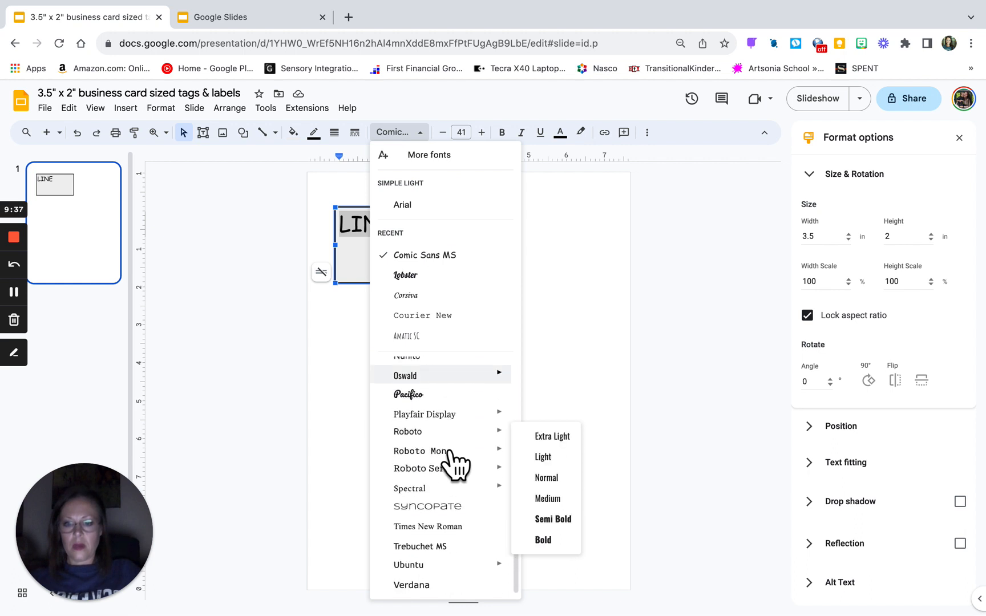
left_click(423, 583)
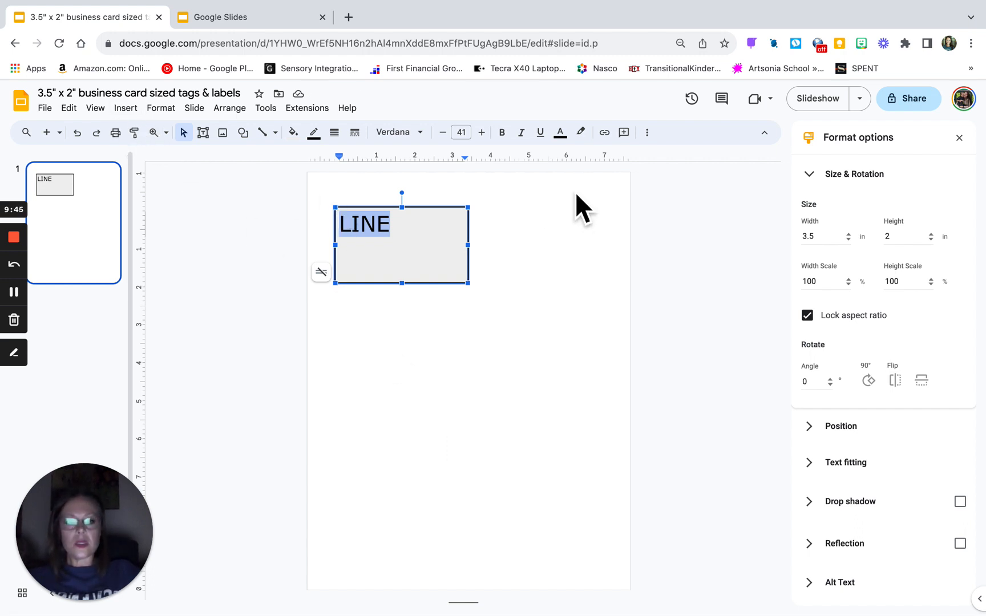
Step: Set the "LINE" text box's position to be measured from the Center of the page
left_click(826, 436)
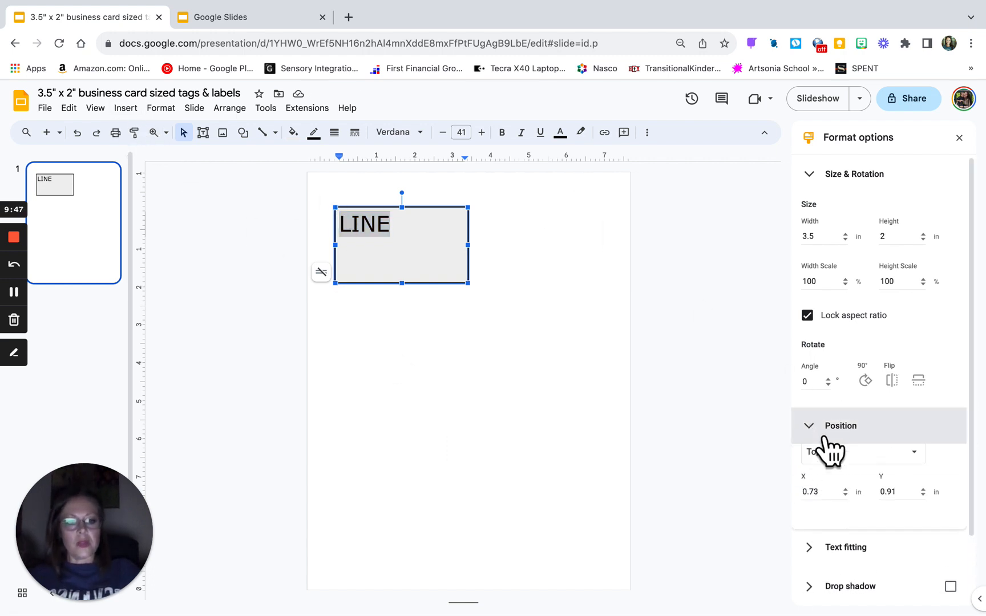
left_click(923, 481)
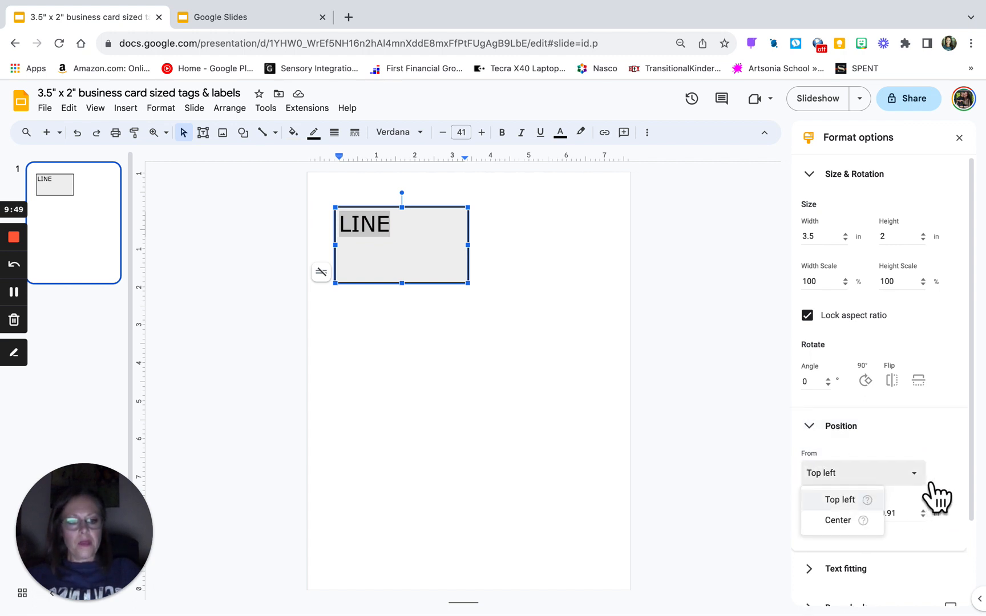
left_click(853, 521)
scroll(853, 528, "down", 3)
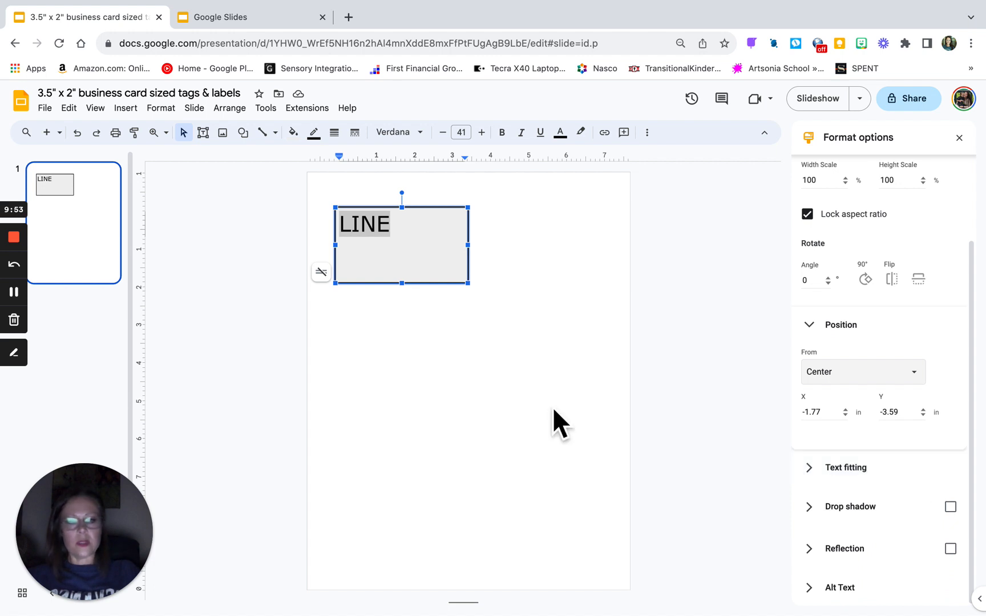
left_click(537, 379)
left_click(433, 244)
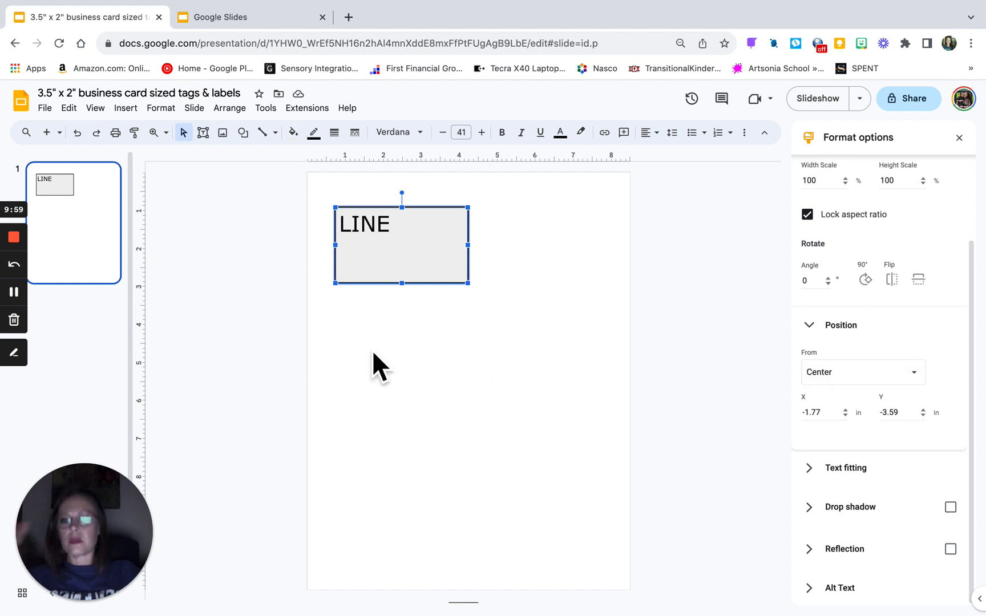
left_click(18, 299)
Step: Align the "LINE" text to the center horizontally and to the middle vertically within its box
left_click(392, 226)
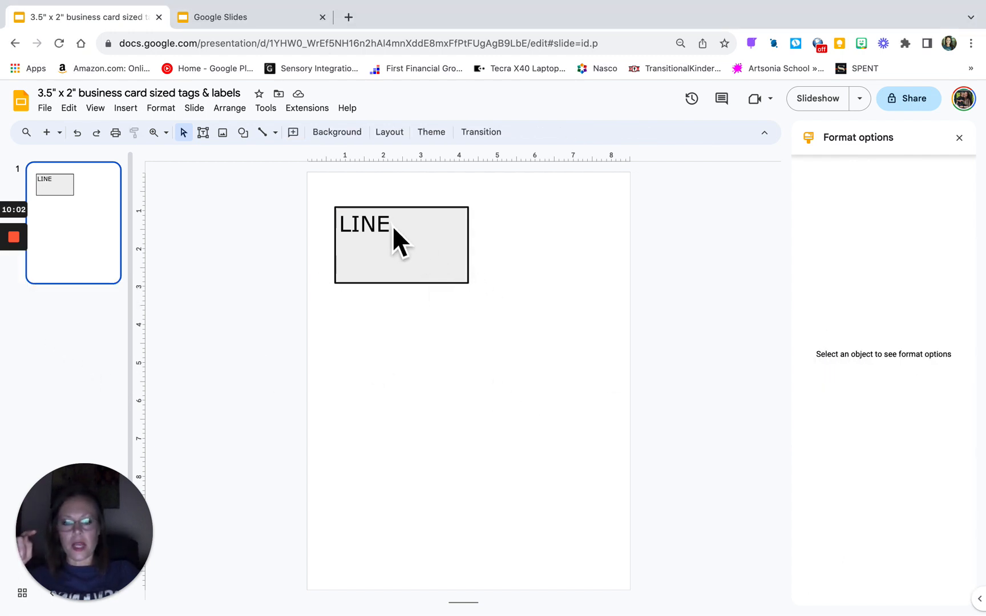
double_click(392, 226)
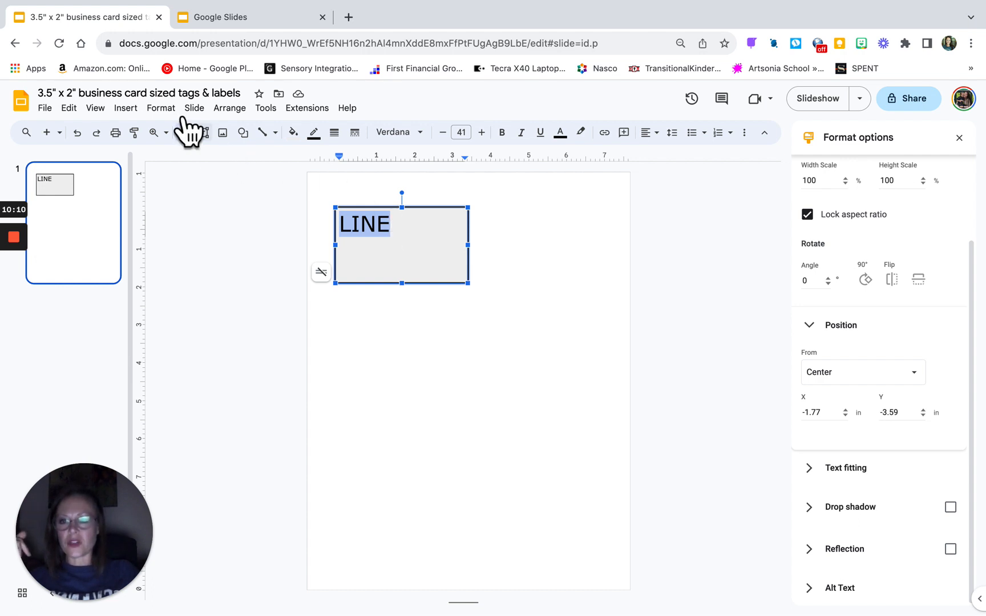
left_click(166, 108)
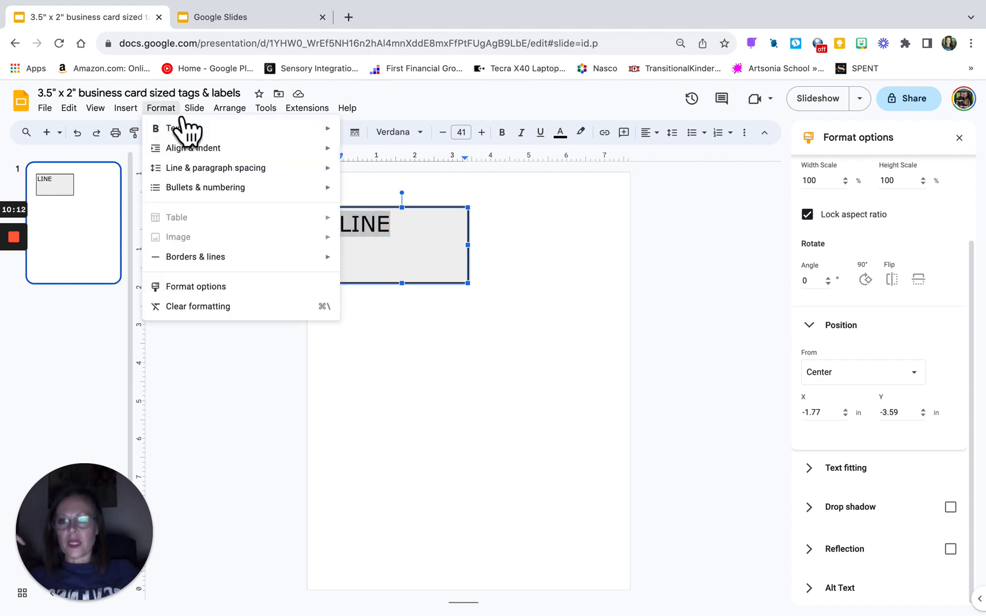
mouse_move(193, 155)
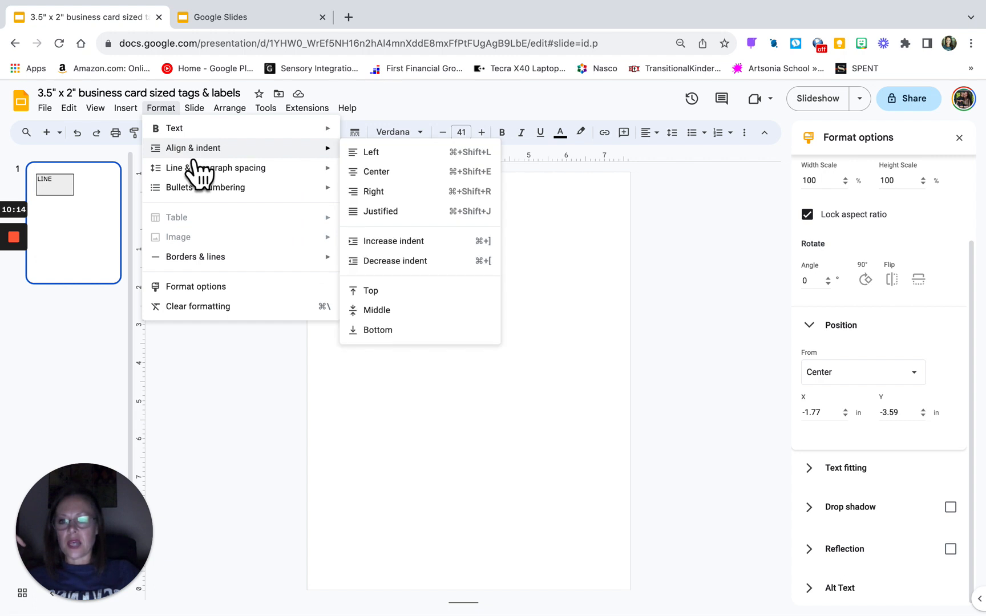
left_click(381, 177)
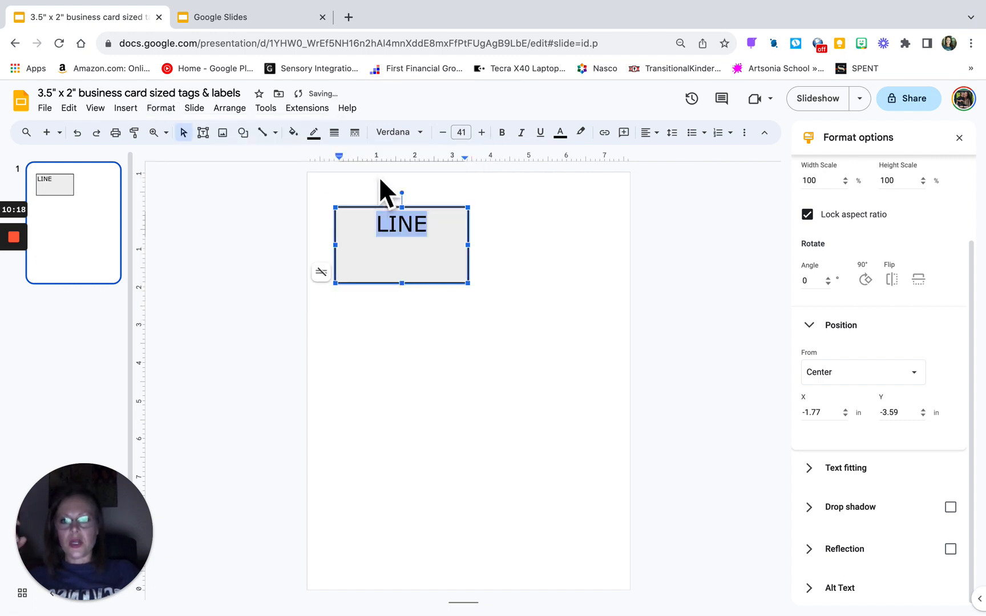
left_click(161, 108)
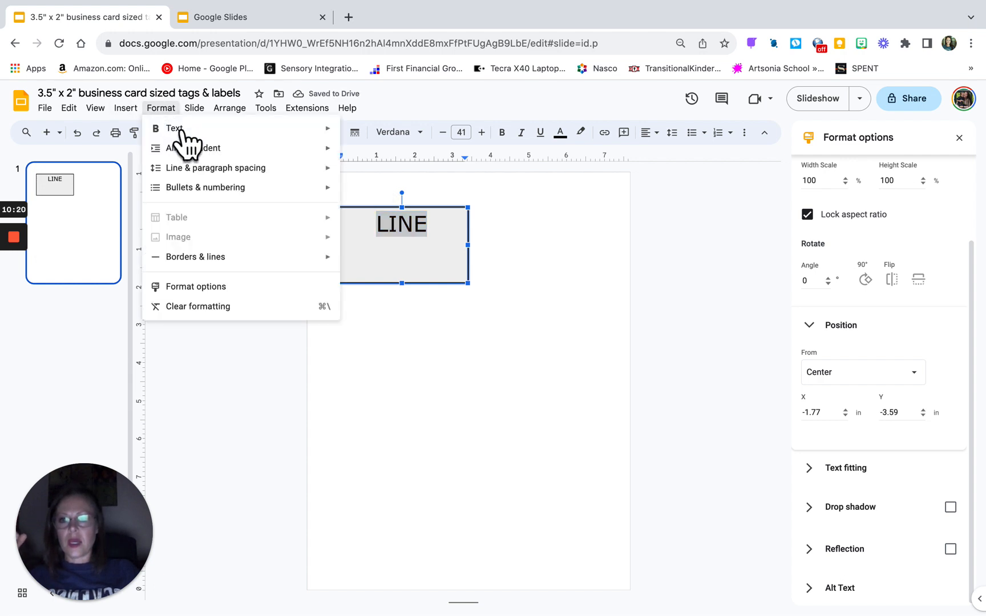
mouse_move(204, 160)
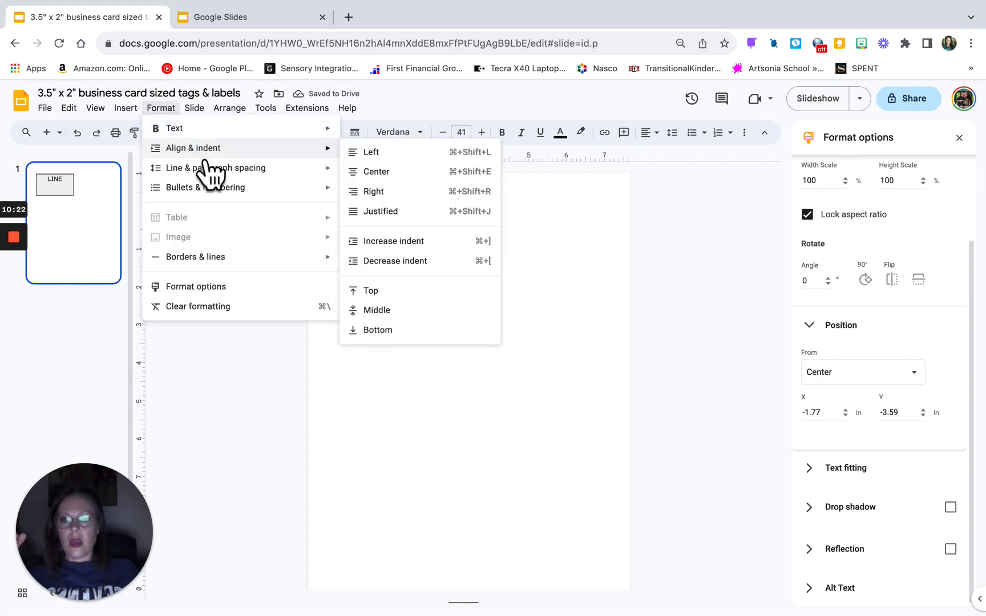
left_click(377, 310)
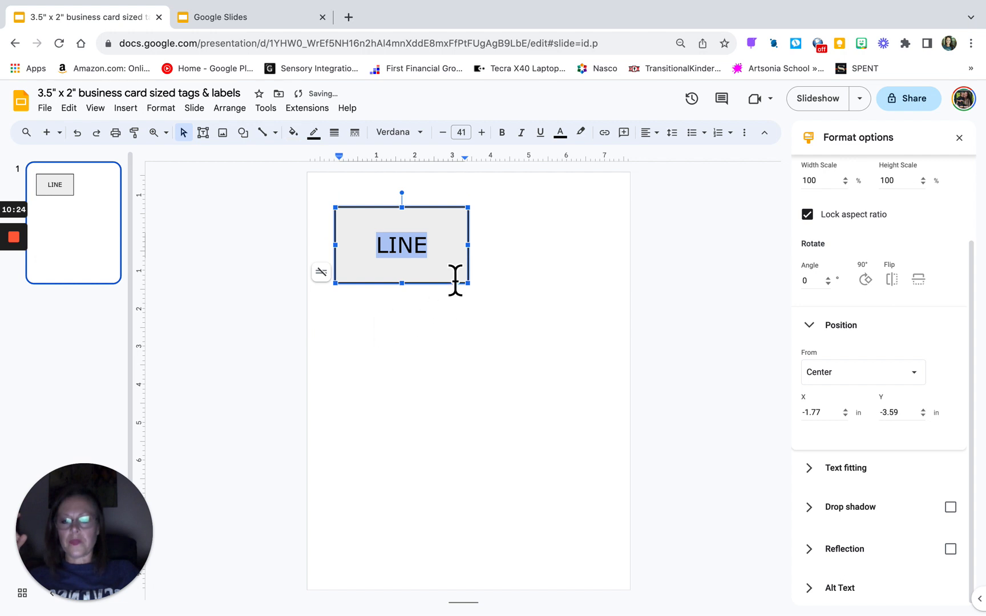
Step: Increase the font size of the "LINE" text to 60
left_click(481, 133)
left_click(482, 132)
left_click(482, 133)
left_click(482, 132)
left_click(481, 132)
left_click(482, 132)
left_click(481, 133)
left_click(481, 133)
left_click(481, 132)
left_click(481, 132)
left_click(481, 132)
left_click(481, 133)
left_click(482, 132)
left_click(481, 132)
left_click(482, 133)
left_click(481, 132)
left_click(481, 132)
left_click(482, 133)
left_click(481, 132)
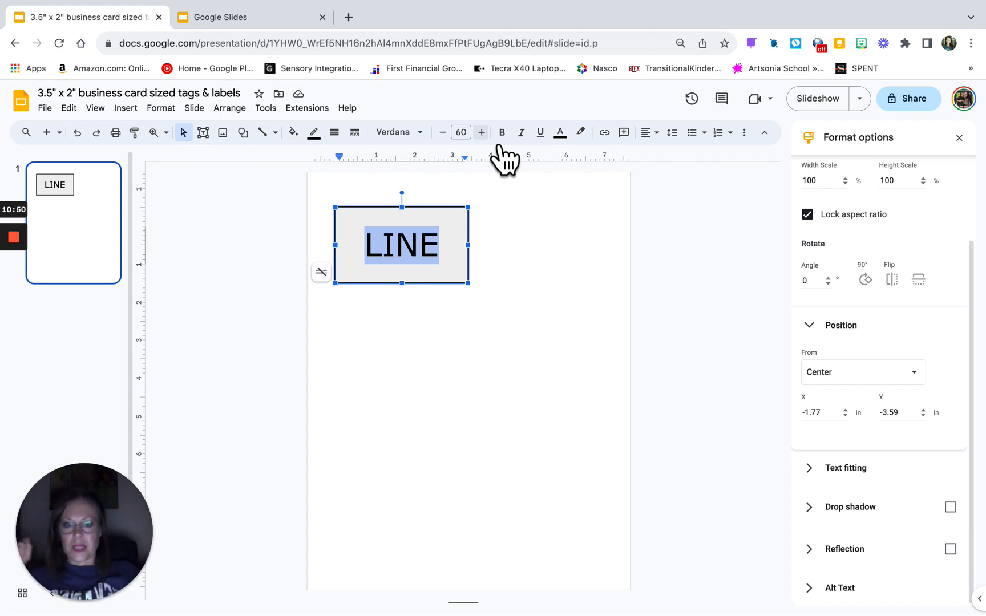
left_click(460, 345)
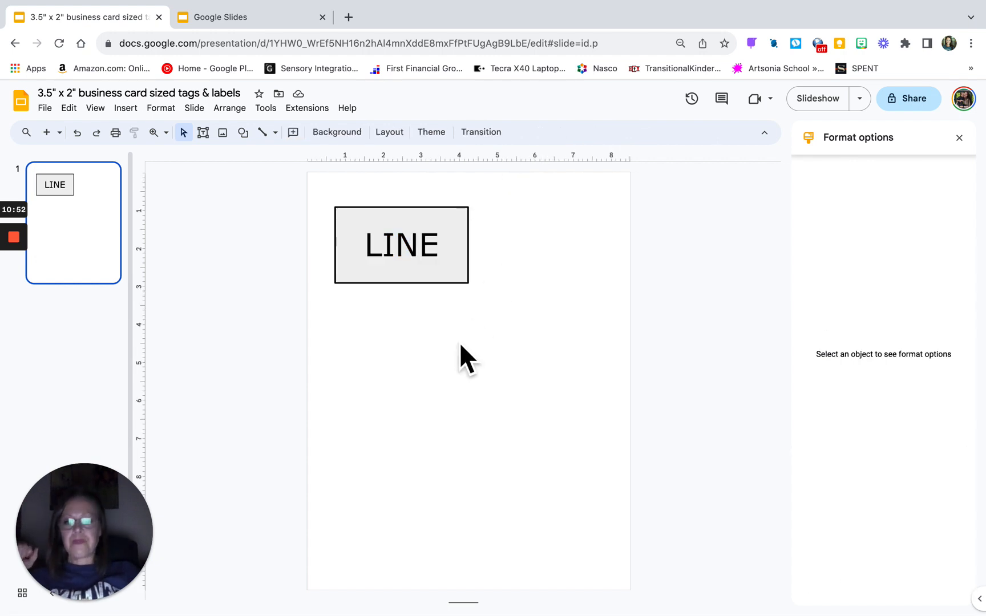
Step: Check the page setup for the slide's dimensions, units and page size presets
left_click(57, 113)
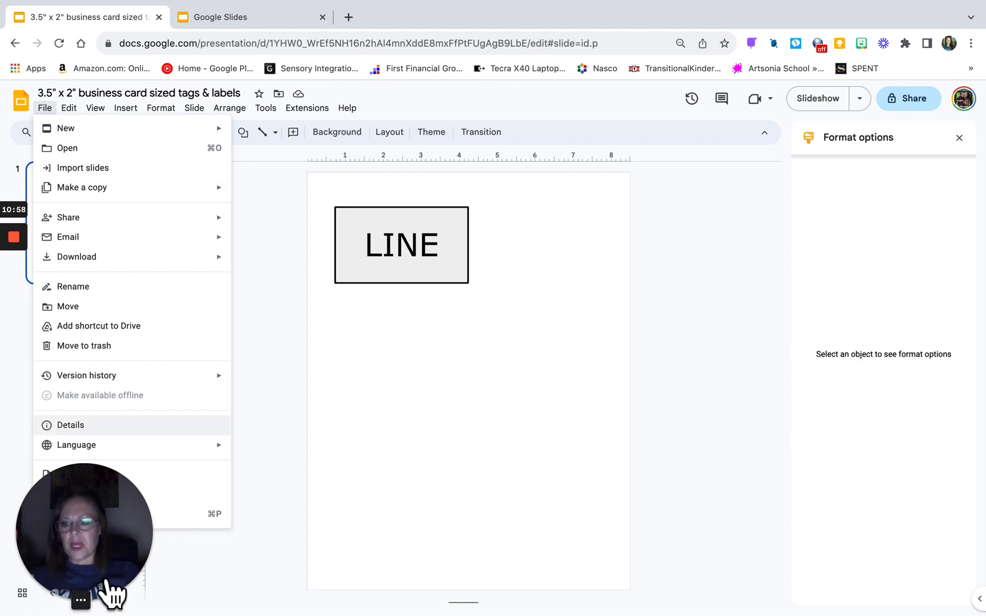
left_click(41, 601)
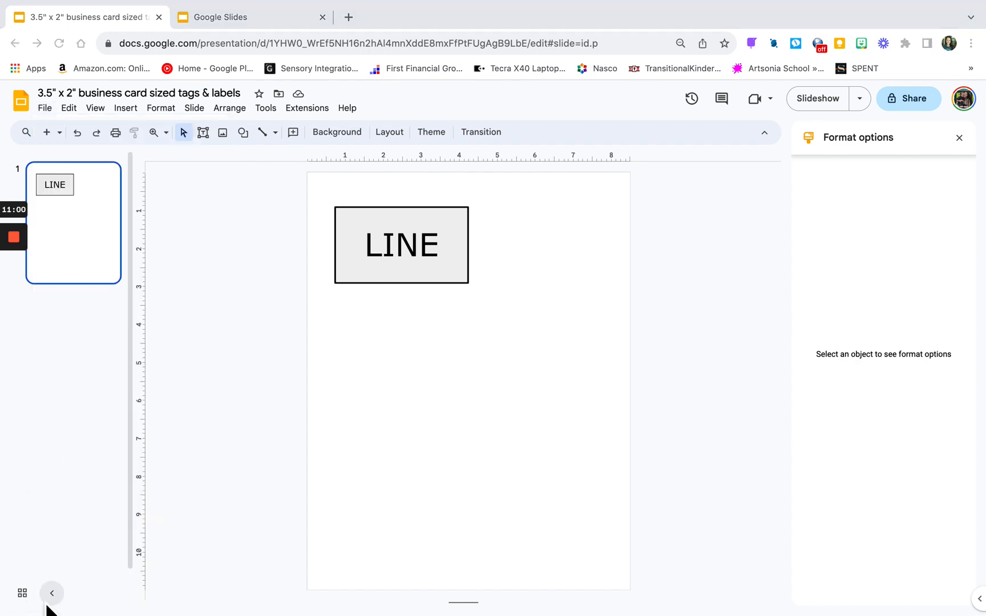
left_click(45, 111)
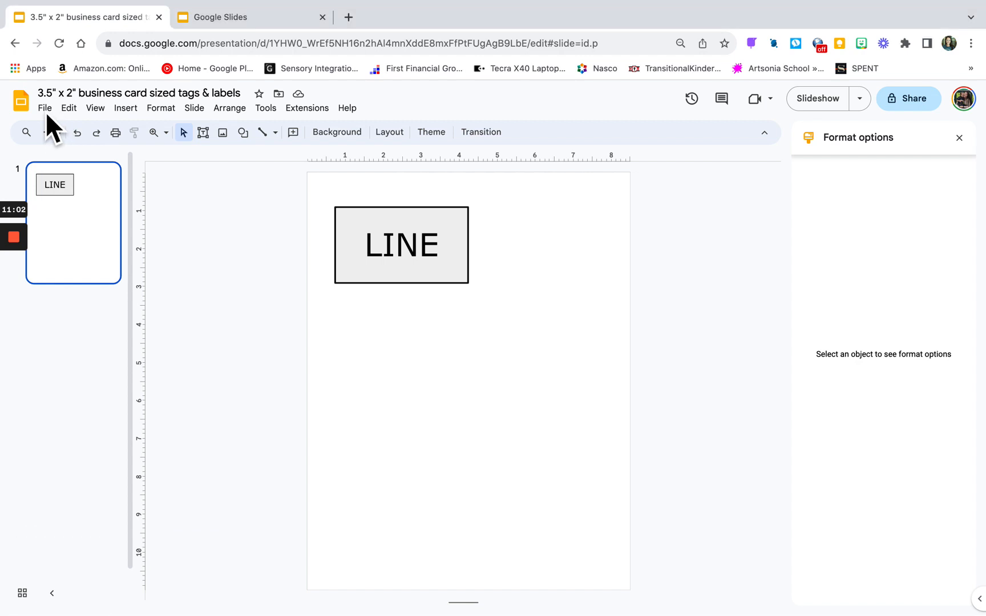
left_click(47, 111)
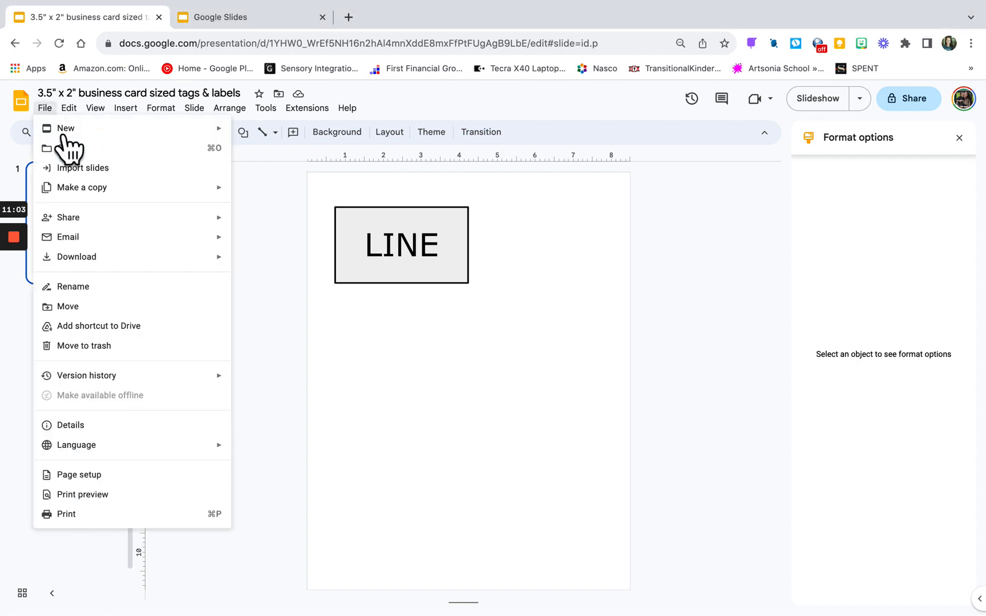
left_click(103, 482)
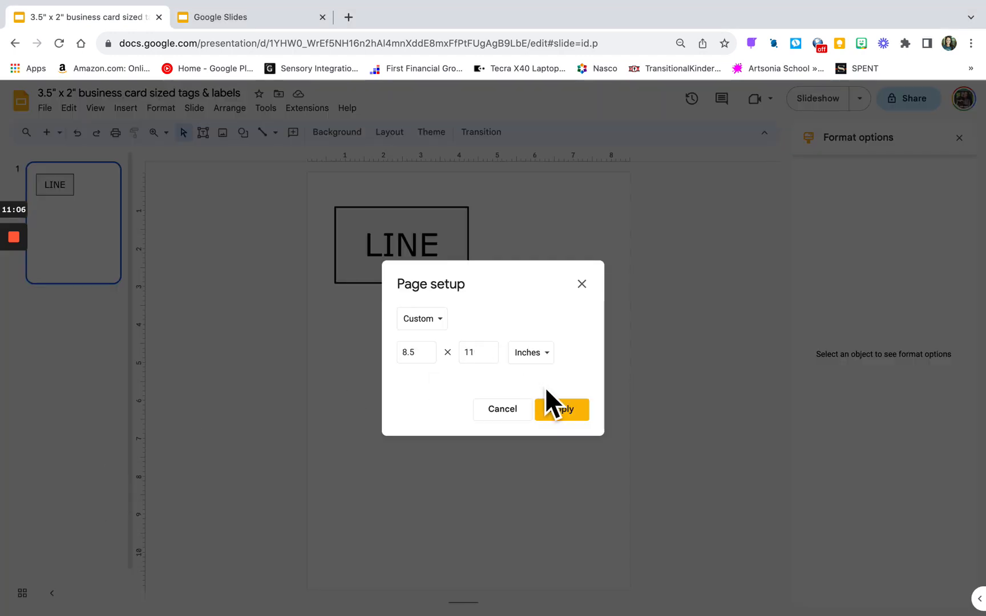
left_click(507, 411)
left_click(46, 109)
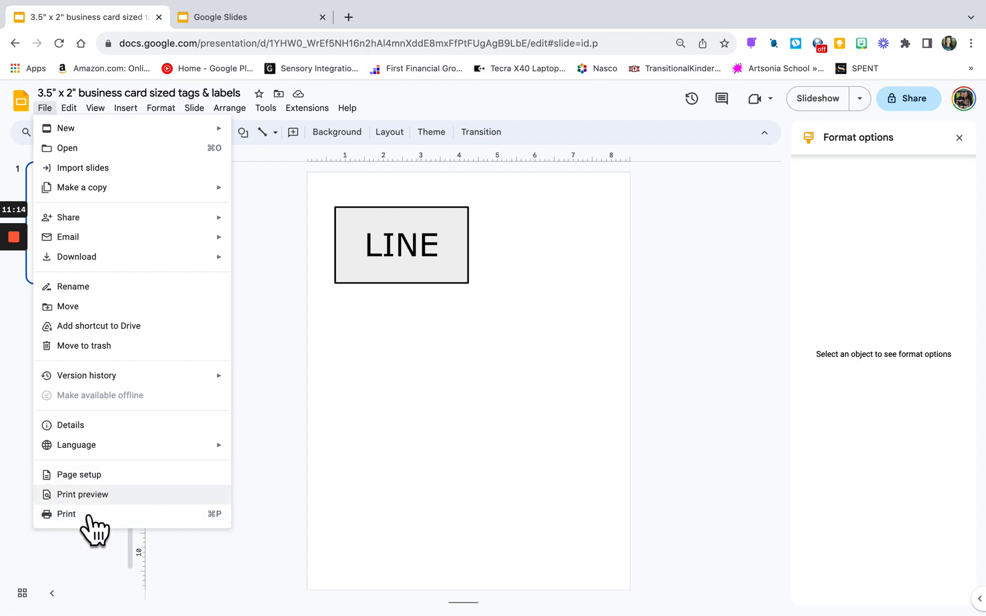
left_click(77, 477)
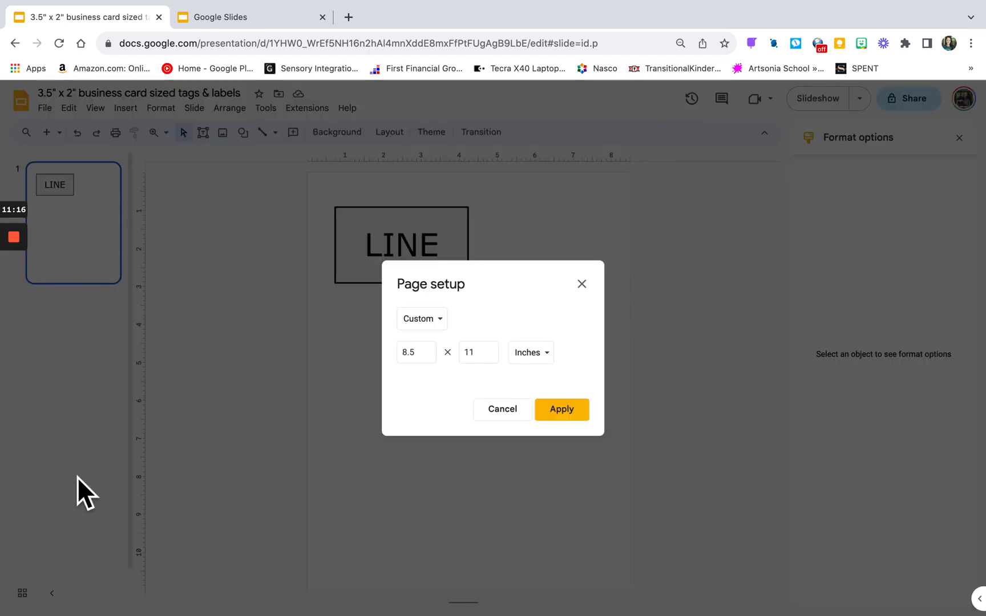
left_click(443, 320)
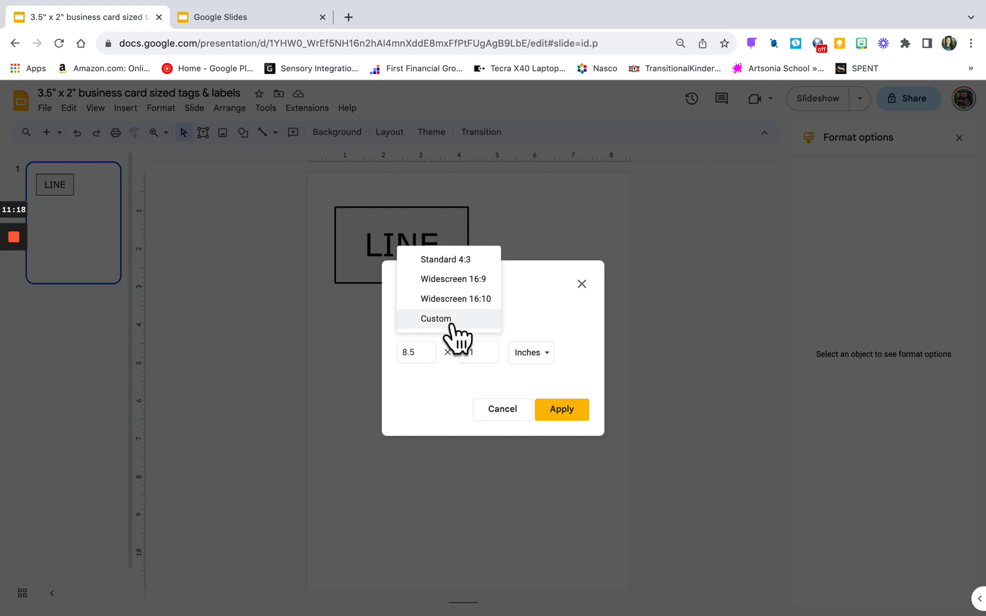
left_click(453, 321)
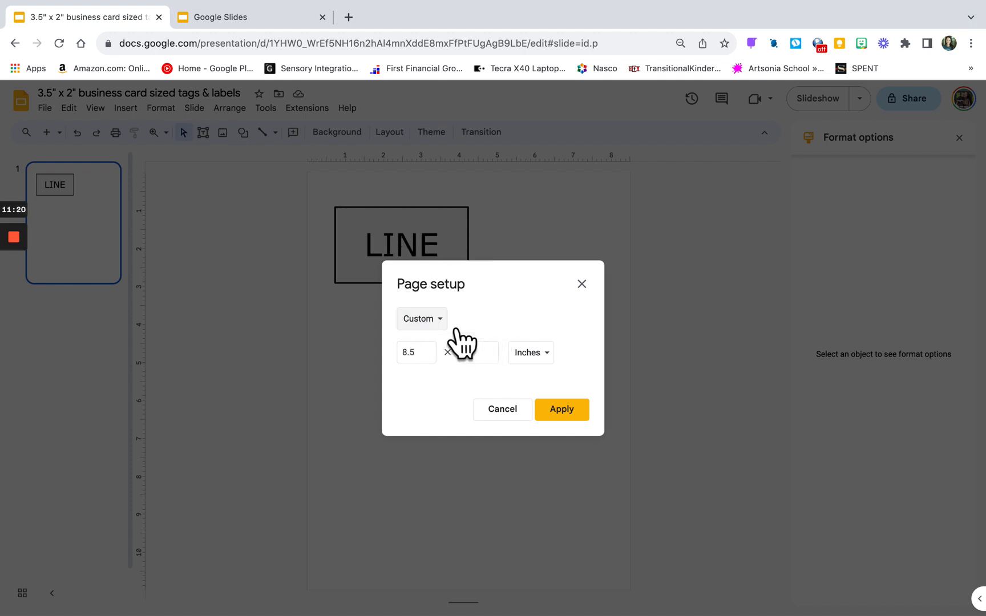
left_click(539, 429)
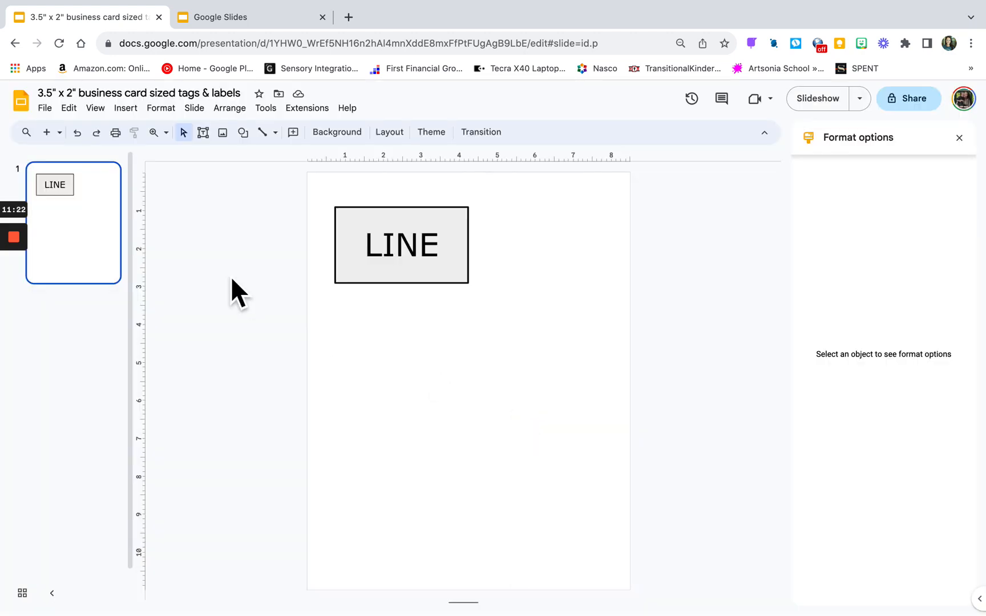
Step: Move the "LINE" box near the page's top-left corner, at about X -2.27 in and Y -4.27 in from center
left_click_drag(366, 291, 345, 263)
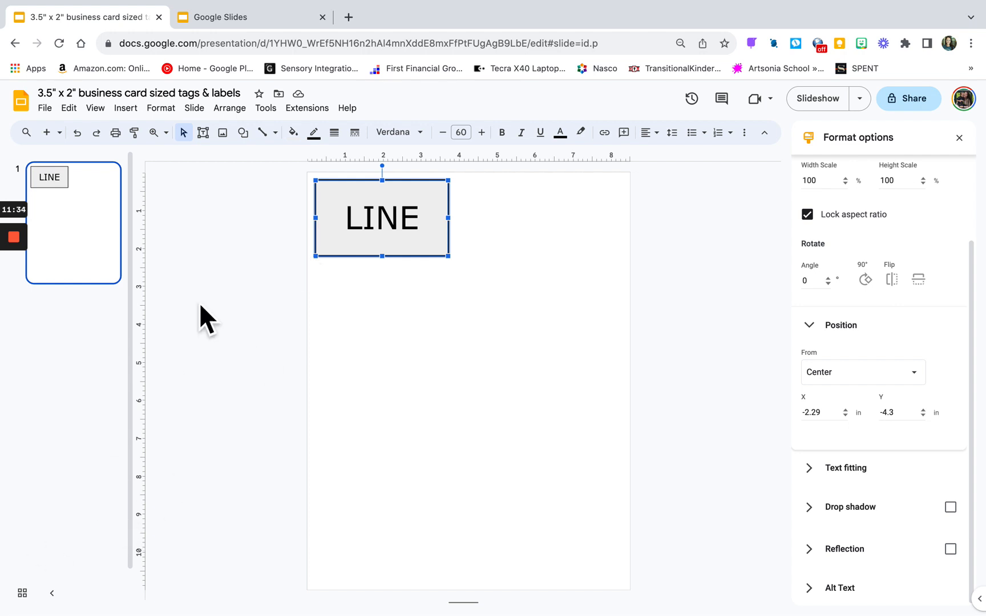
mouse_move(12, 275)
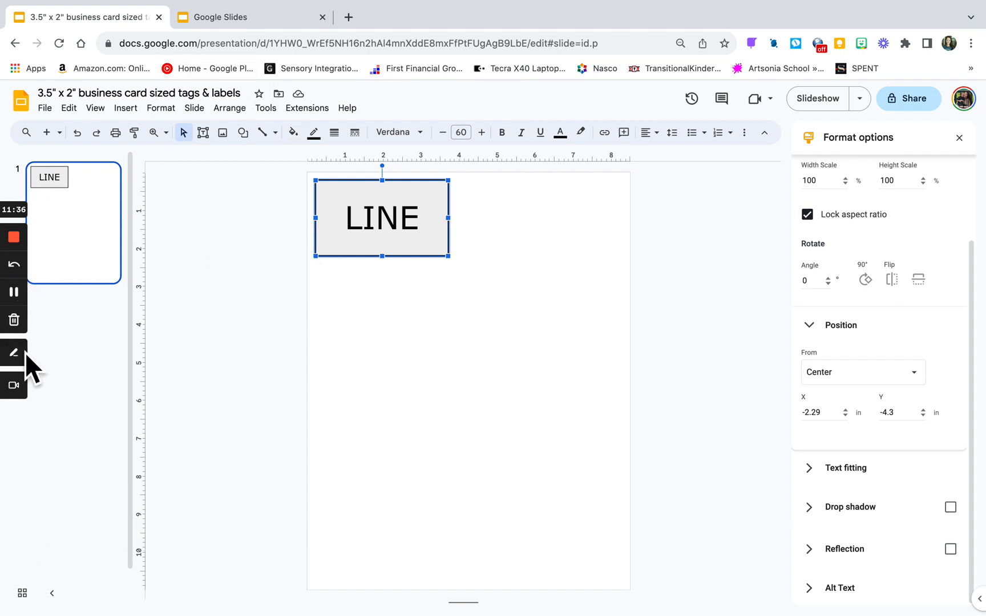
left_click(20, 385)
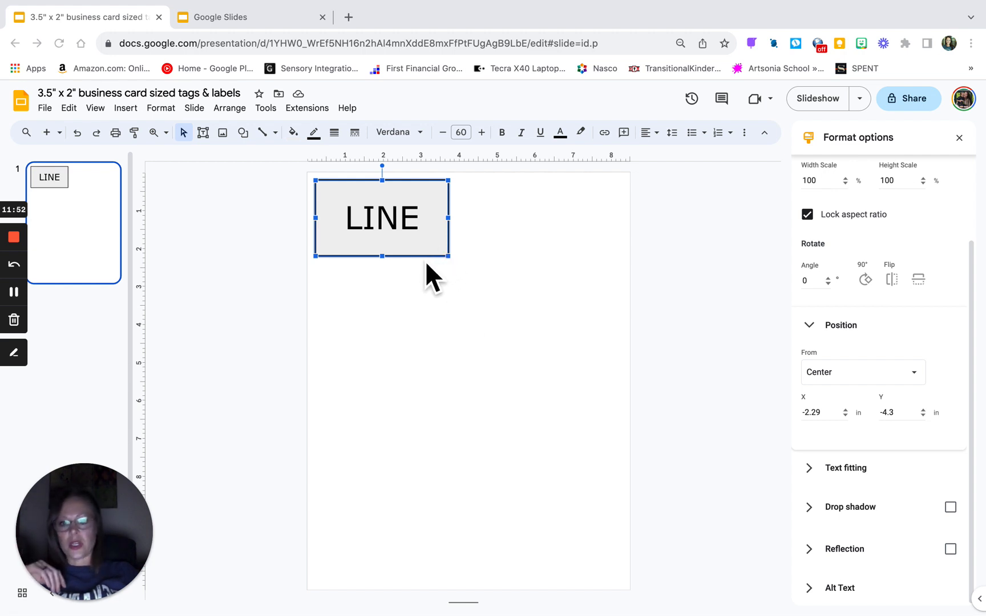
left_click_drag(427, 264, 424, 262)
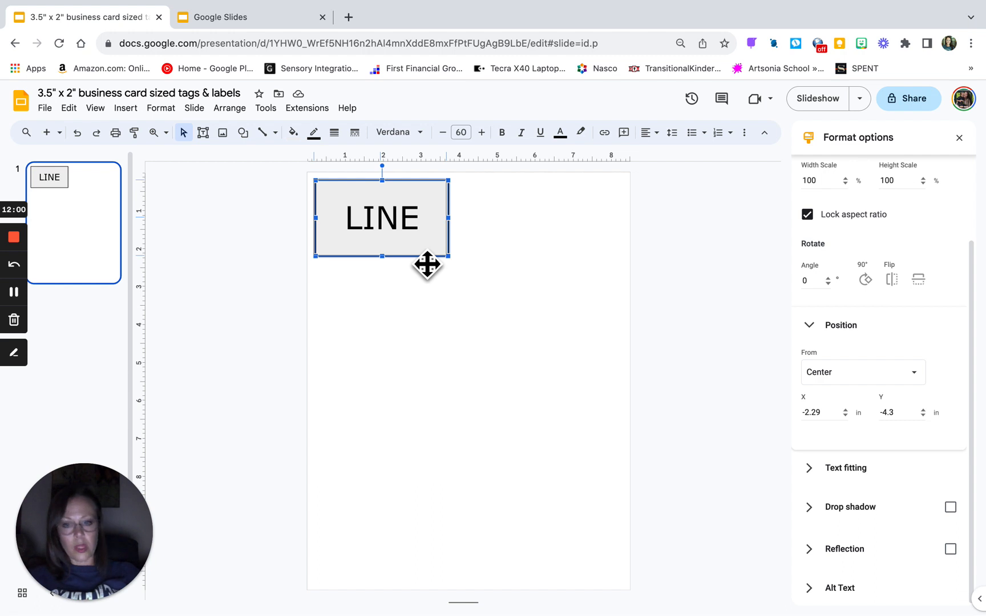
left_click_drag(429, 266, 429, 267)
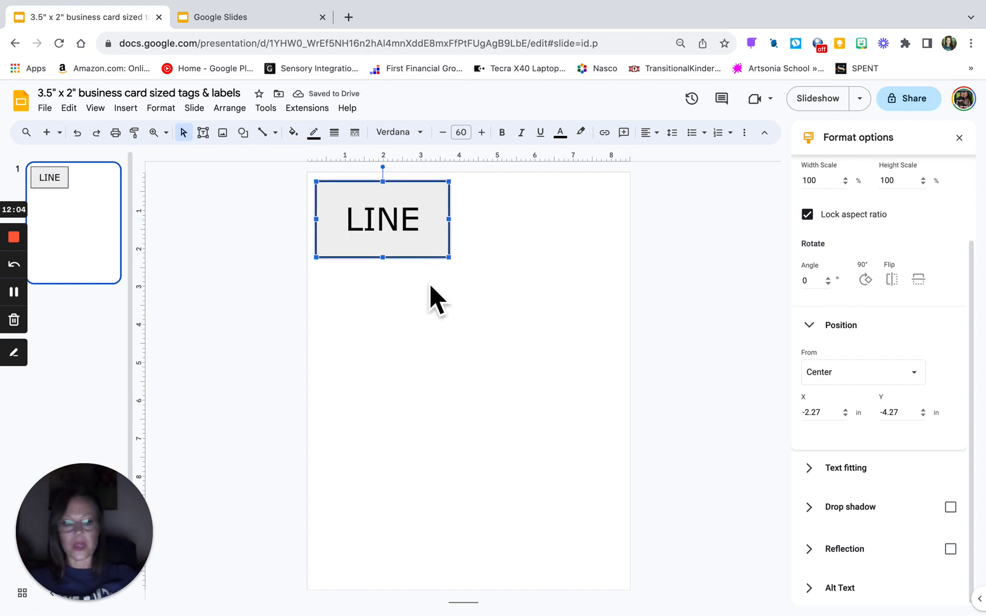
left_click(430, 285)
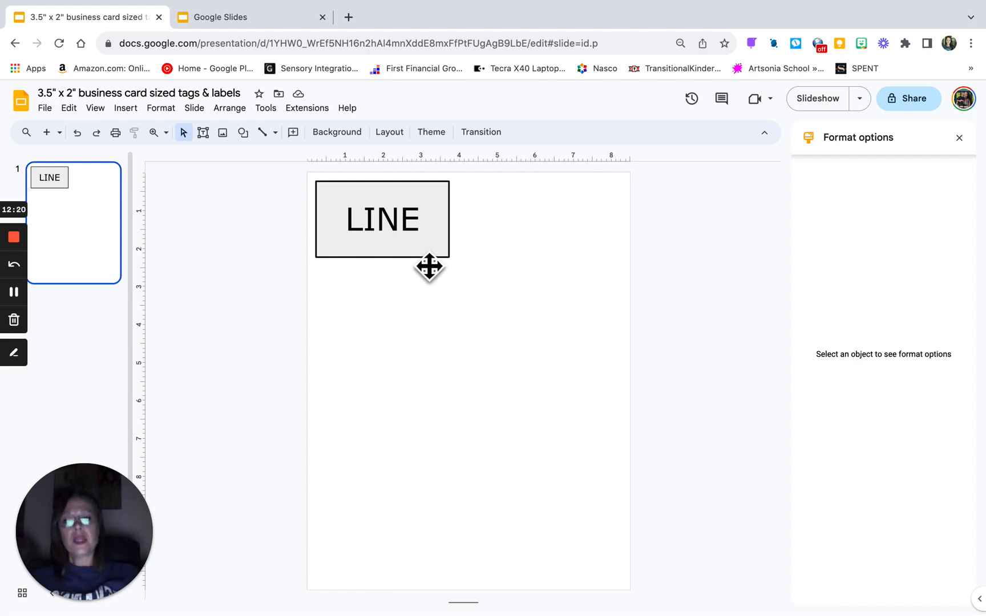
Step: Duplicate the "LINE" box and place the copy directly below the original, left-aligned, at about Y -2.06 in from center
left_click(428, 267)
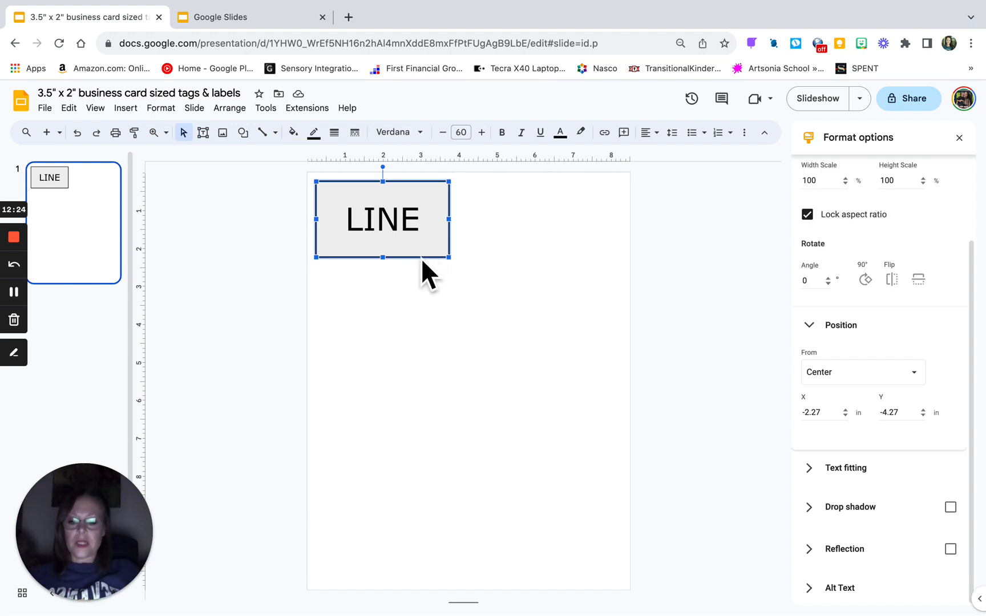
left_click(406, 302)
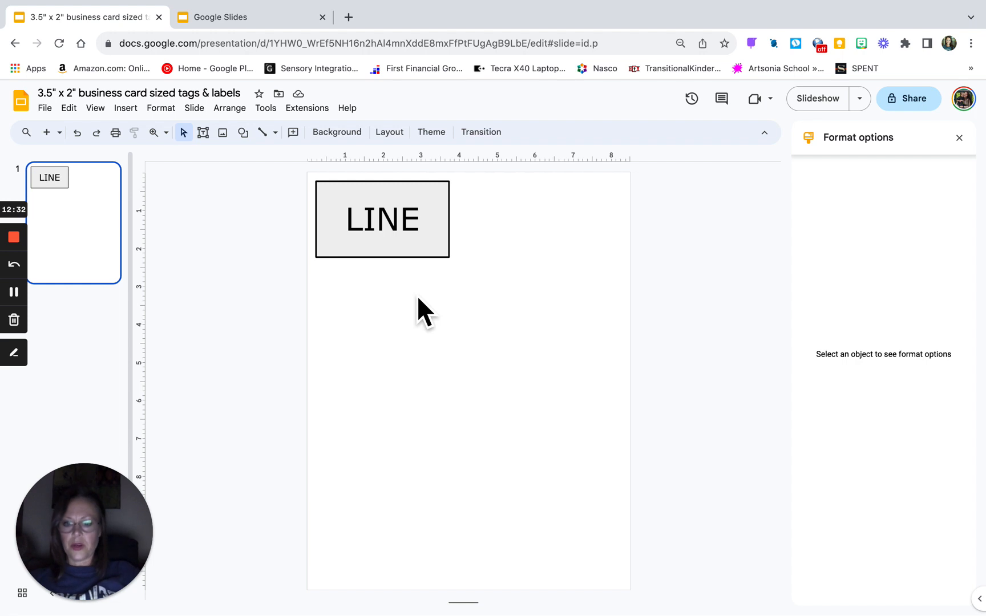
key("ctrl+v")
left_click_drag(419, 274, 408, 342)
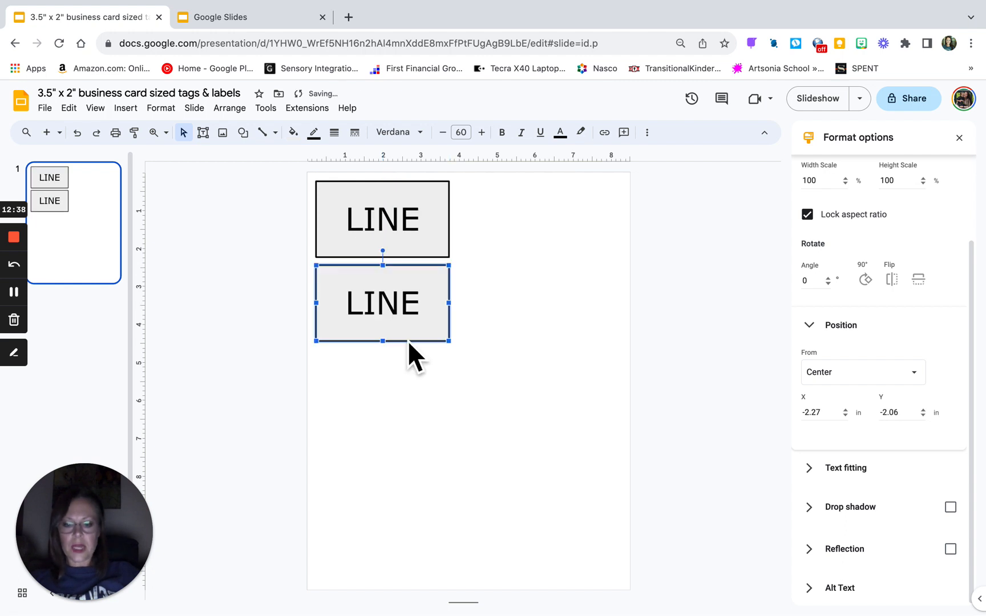
Step: Add three more copies of the "LINE" box and stack them below the second one, down to the page's bottom edge
key("ctrl+v")
left_click_drag(434, 279, 423, 439)
key("ctrl+v")
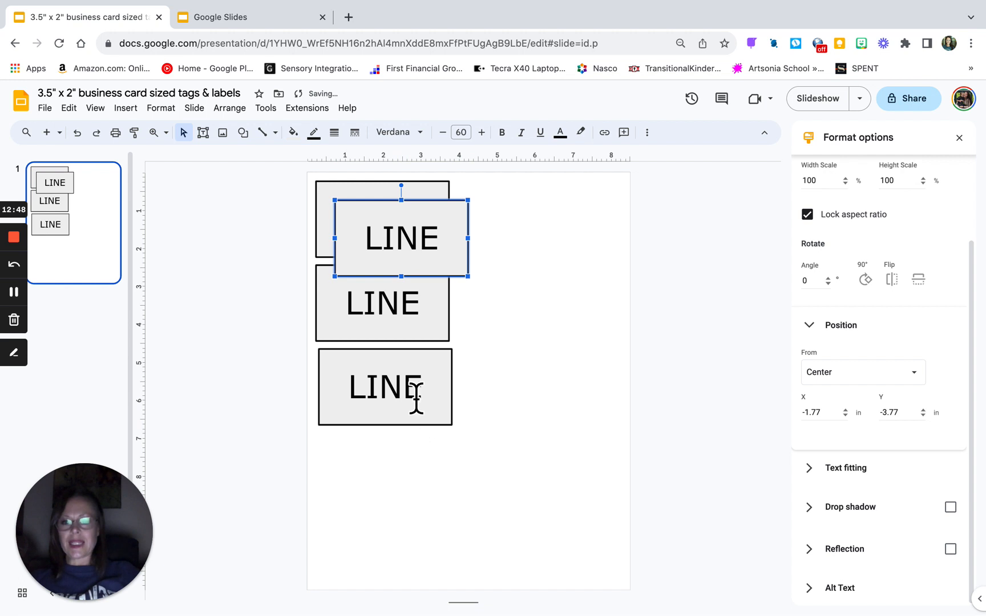
left_click_drag(440, 289, 422, 519)
key("ctrl+v")
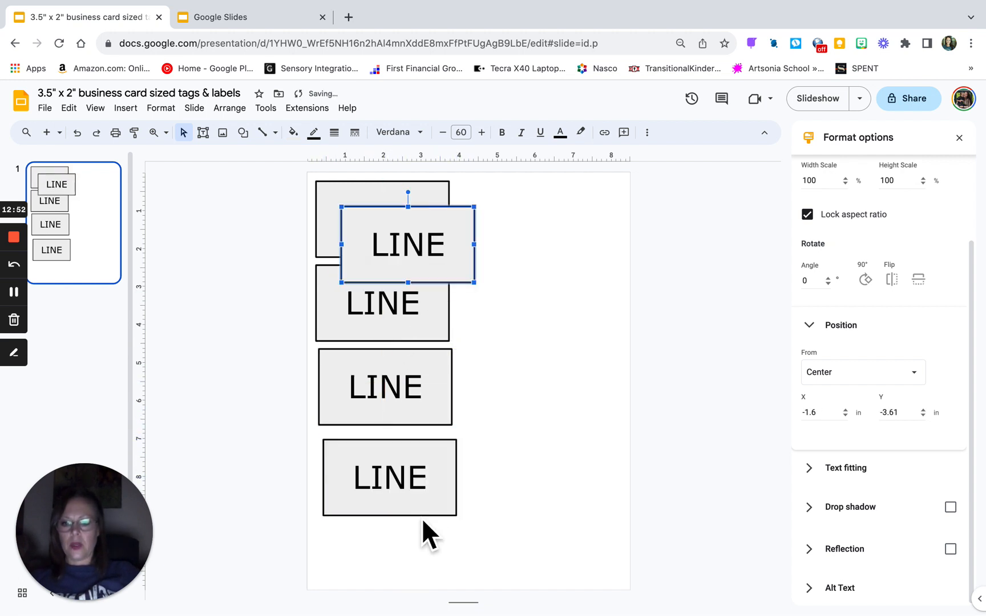
left_click_drag(453, 295, 434, 605)
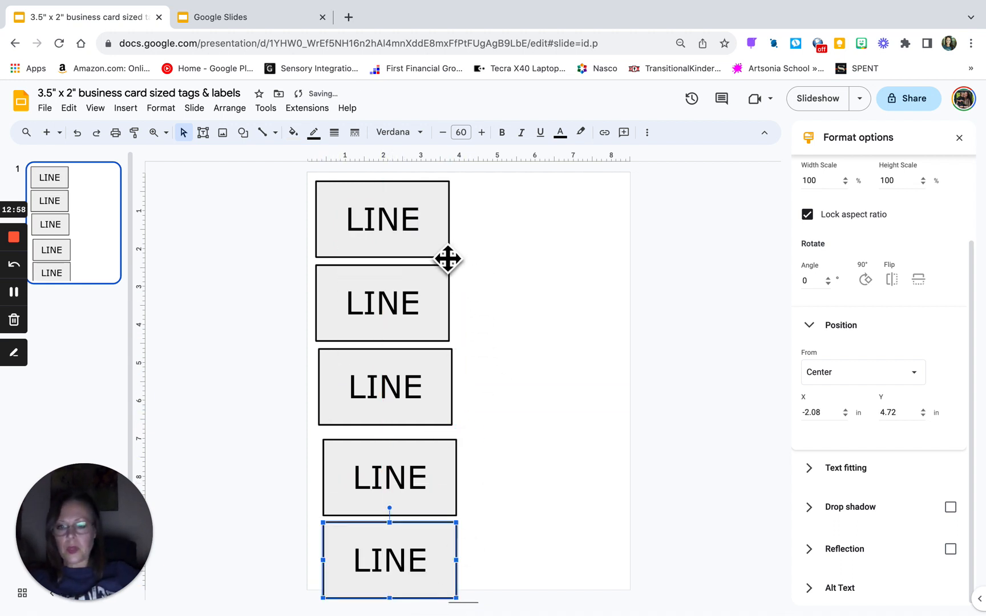
Step: Line up the top three "LINE" boxes at about X -2.2 in from center, with the top one at Y -4.27 in
left_click_drag(447, 259, 455, 249)
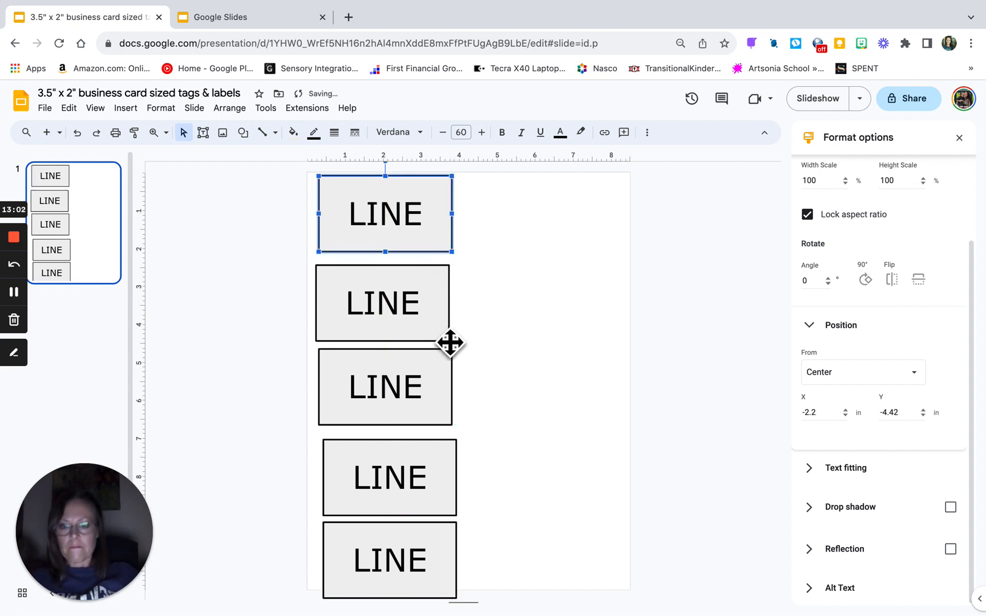
left_click_drag(455, 239, 455, 246)
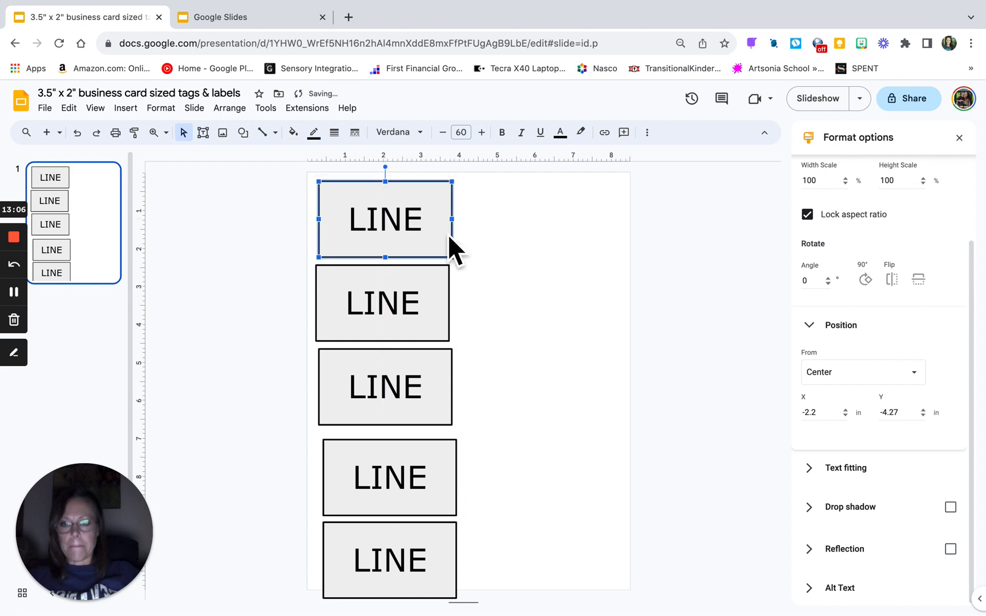
left_click(452, 339)
left_click_drag(452, 339, 454, 337)
left_click_drag(446, 387, 442, 380)
Step: Align the fourth and fifth "LINE" boxes with the column above at X -2.2 in, placing the fifth at about Y 4.65 in
left_click(431, 468)
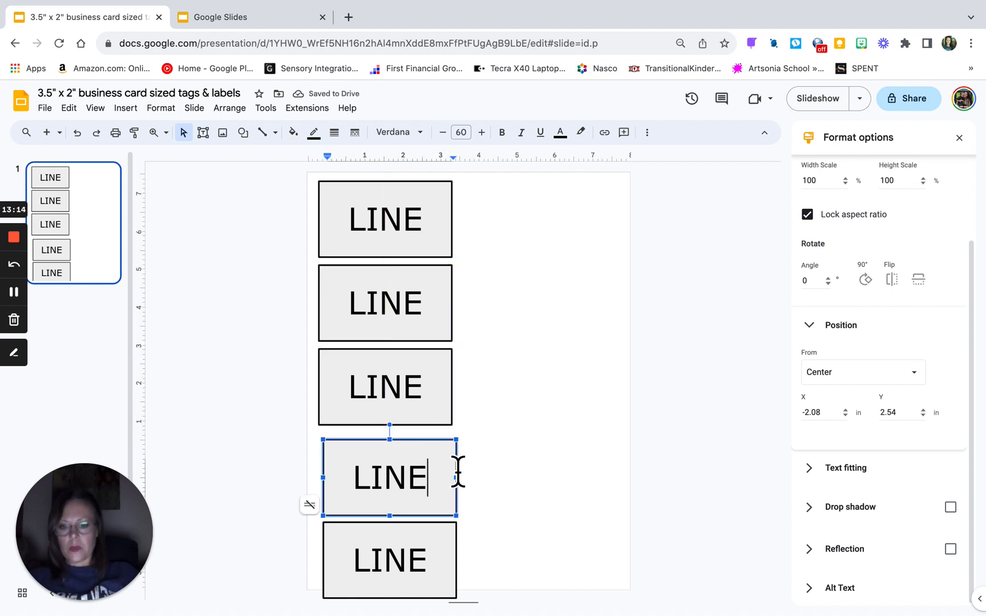
left_click(487, 463)
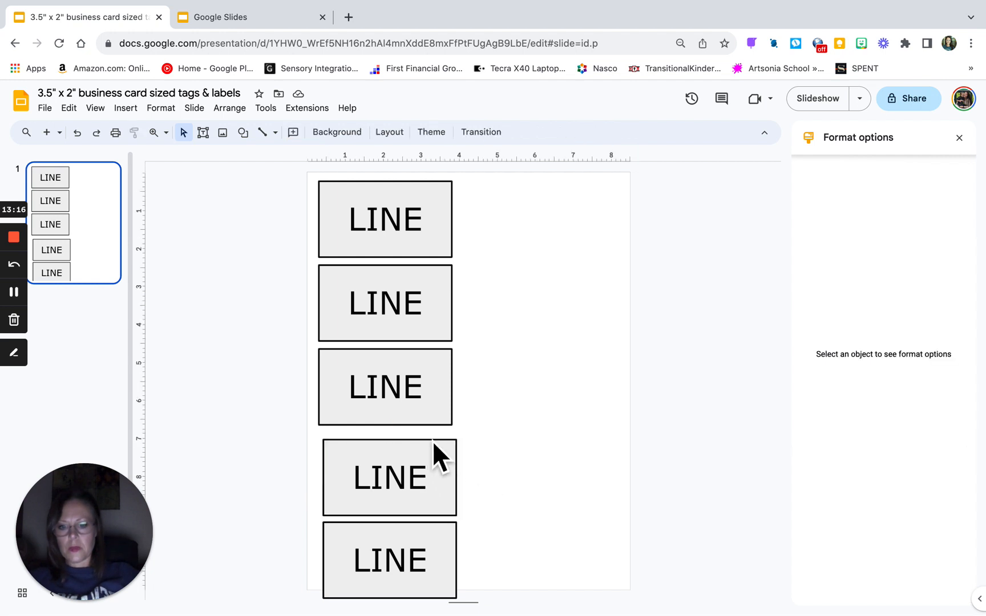
left_click(442, 464)
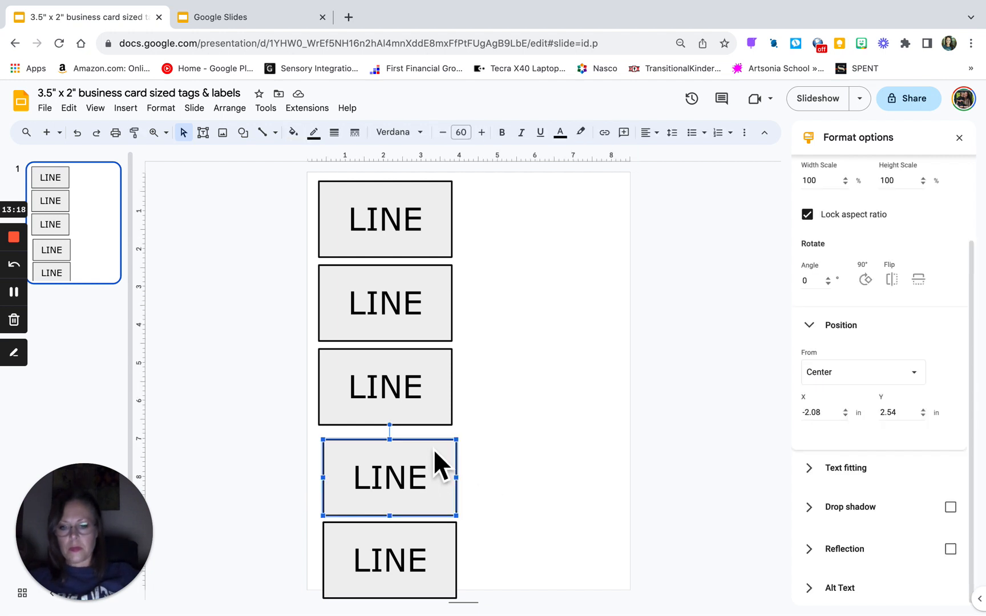
left_click(494, 463)
left_click_drag(437, 467, 431, 461)
left_click(542, 469)
left_click(423, 563)
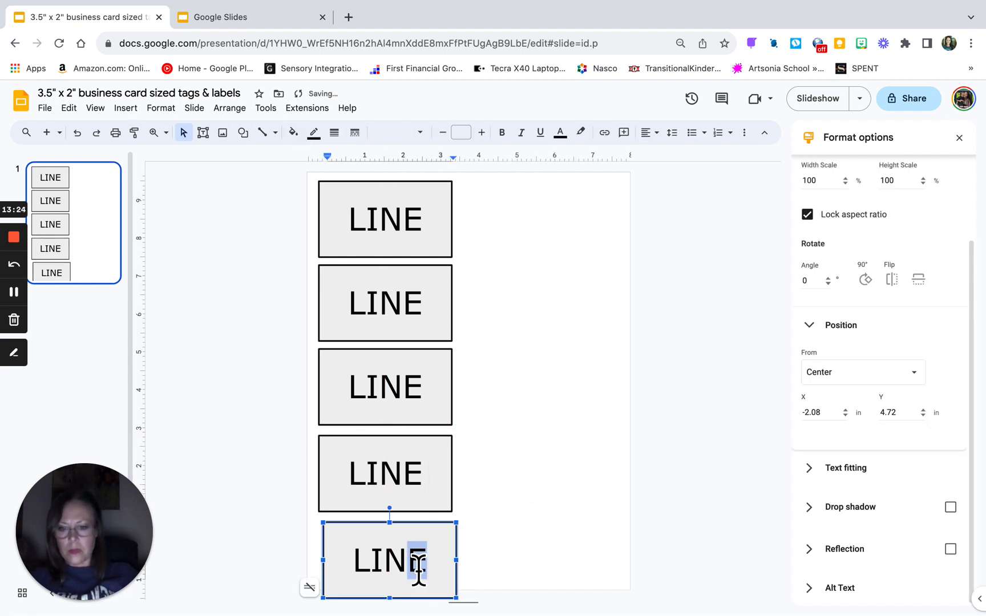
left_click(476, 551)
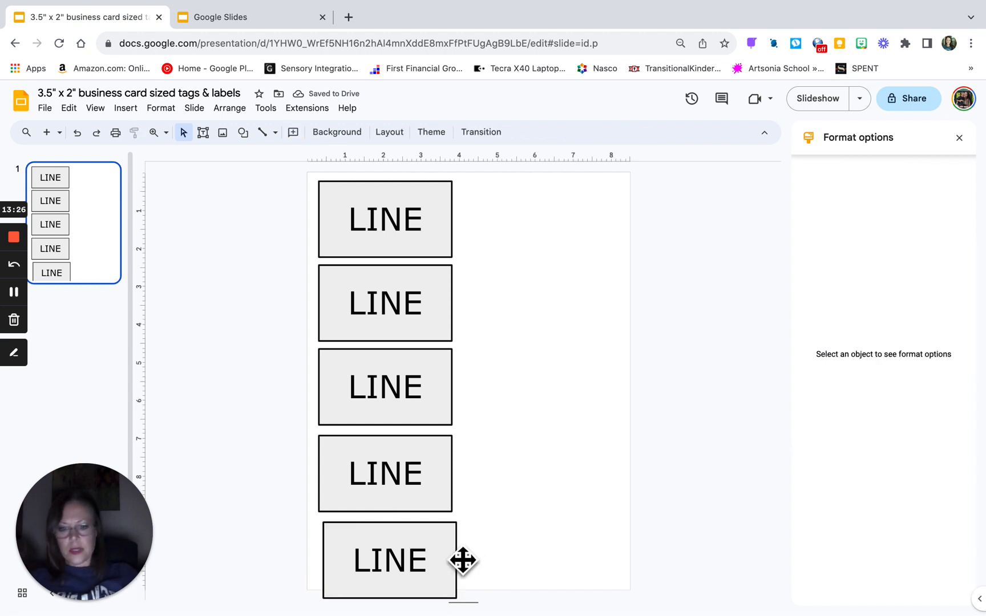
left_click_drag(462, 561, 450, 548)
left_click(506, 524)
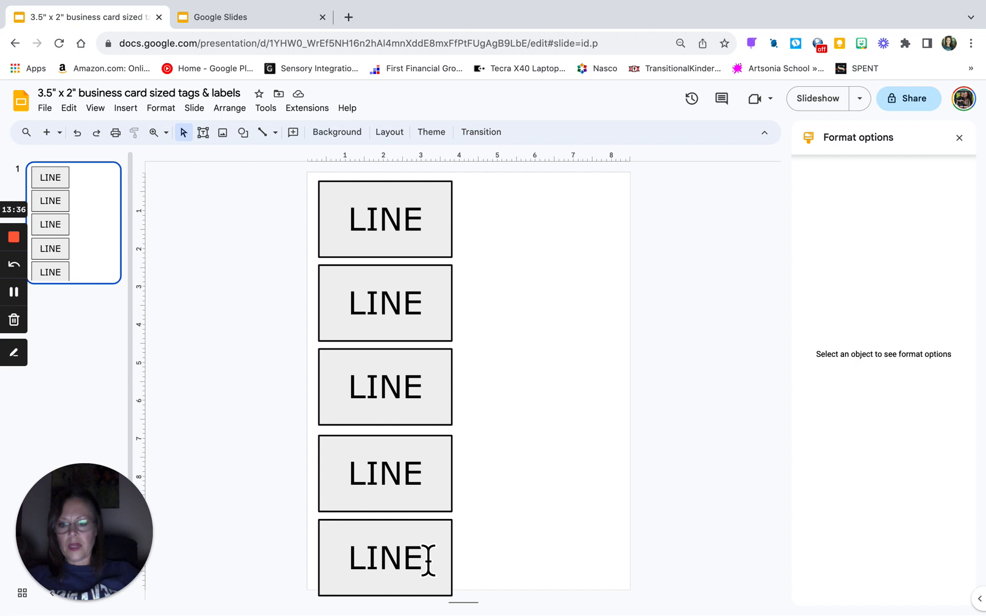
Step: Delete the four lower "LINE" boxes, keeping only the one at the top of the page
left_click(441, 248)
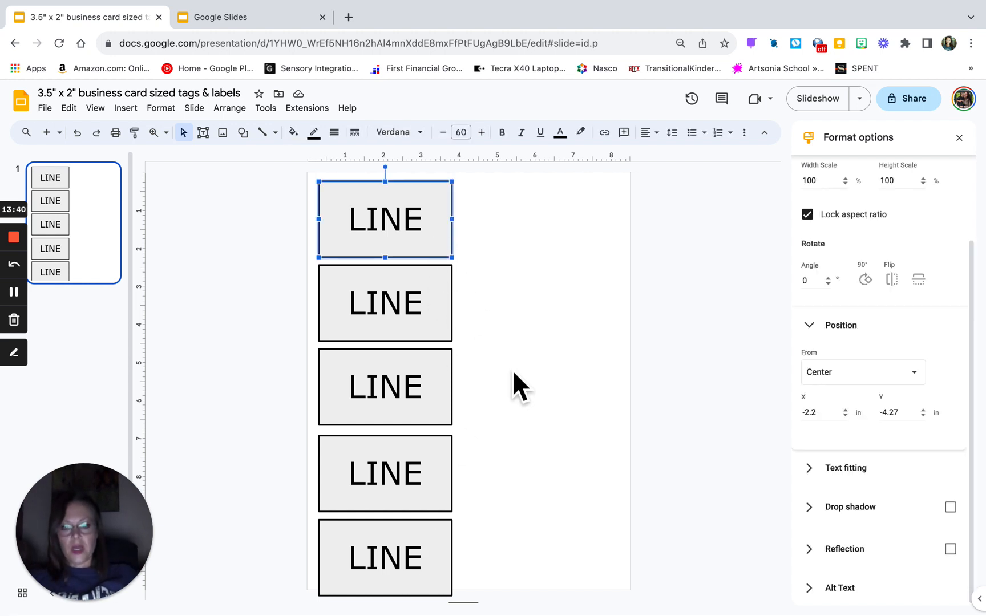
left_click(451, 573)
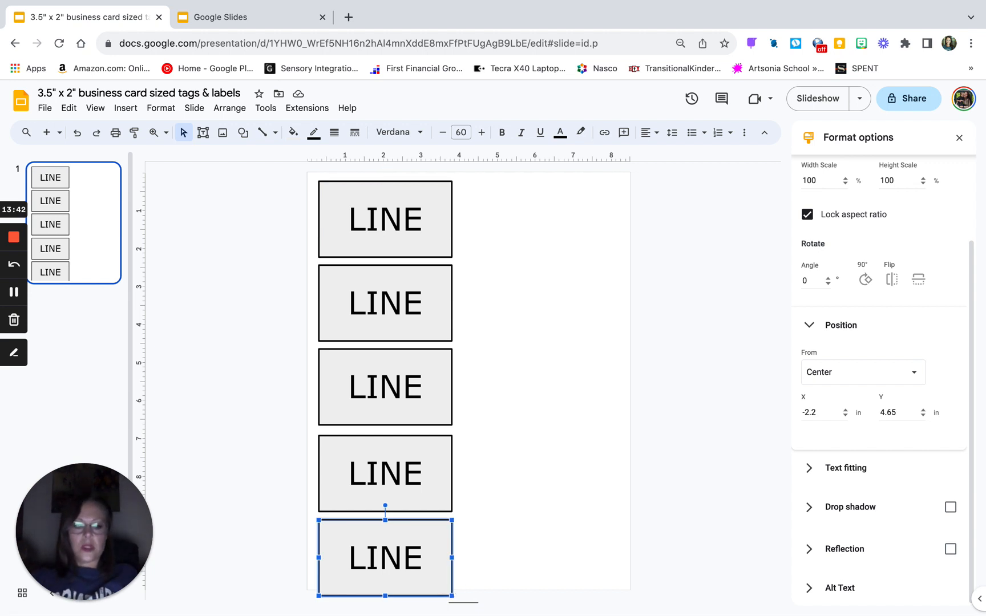
key("Delete")
left_click(442, 436)
key("Delete")
left_click(433, 424)
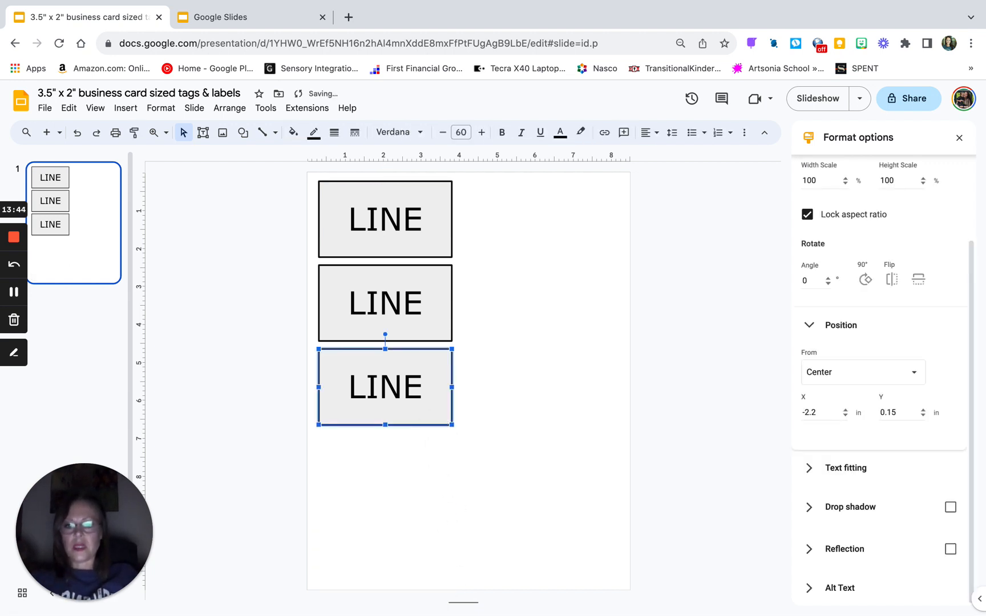
key("Delete")
left_click(437, 341)
key("Delete")
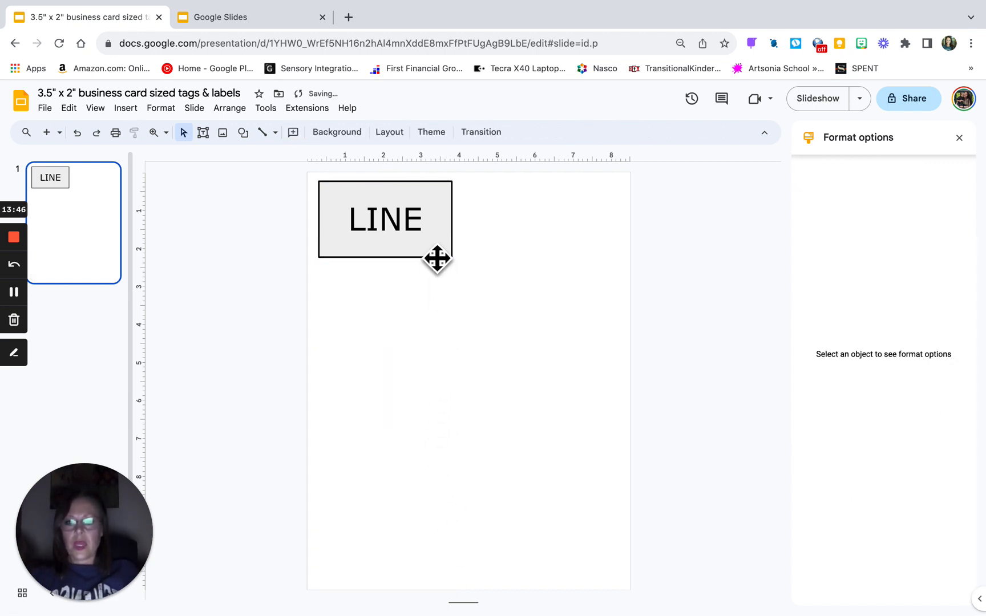
Step: Set the remaining "LINE" box's width to 3.25 in with the aspect ratio locked
left_click(436, 256)
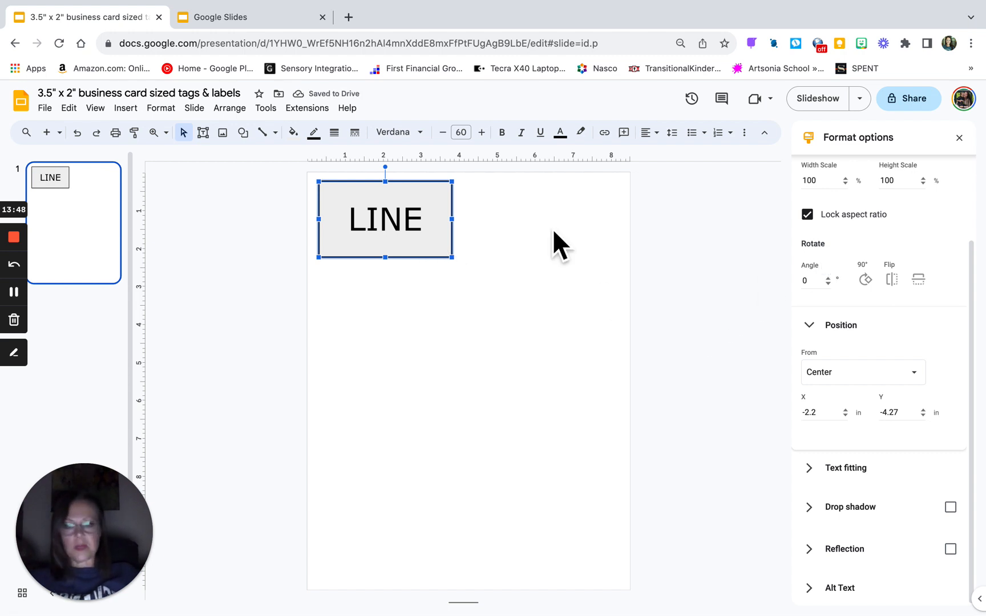
scroll(915, 290, "up", 3)
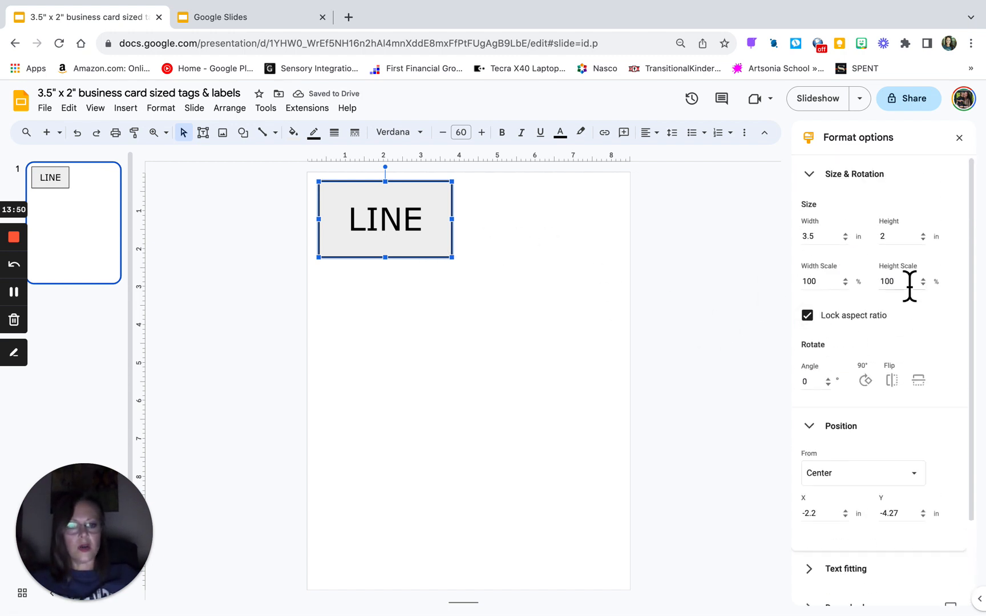
double_click(833, 249)
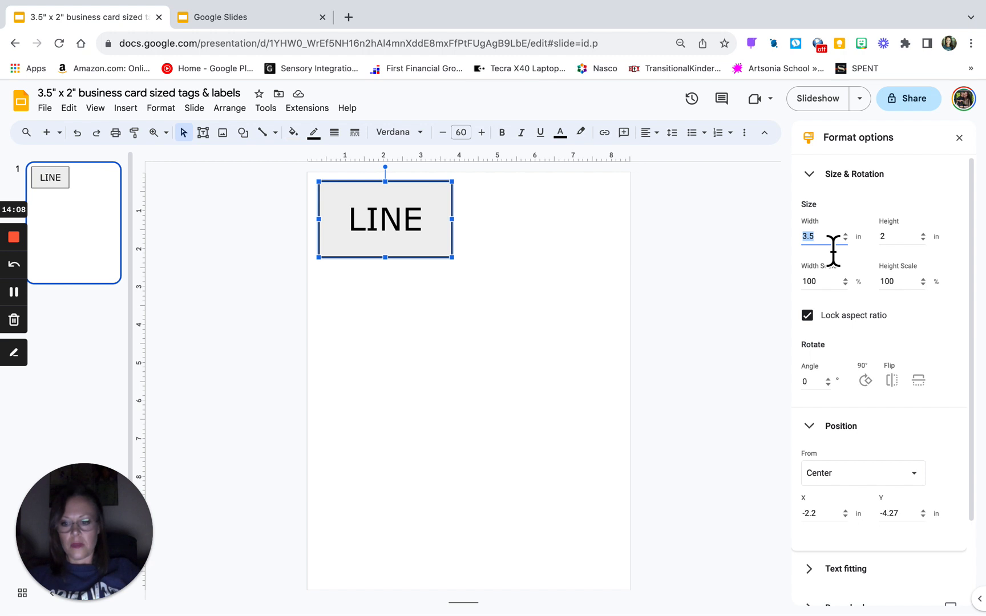
type("3.4")
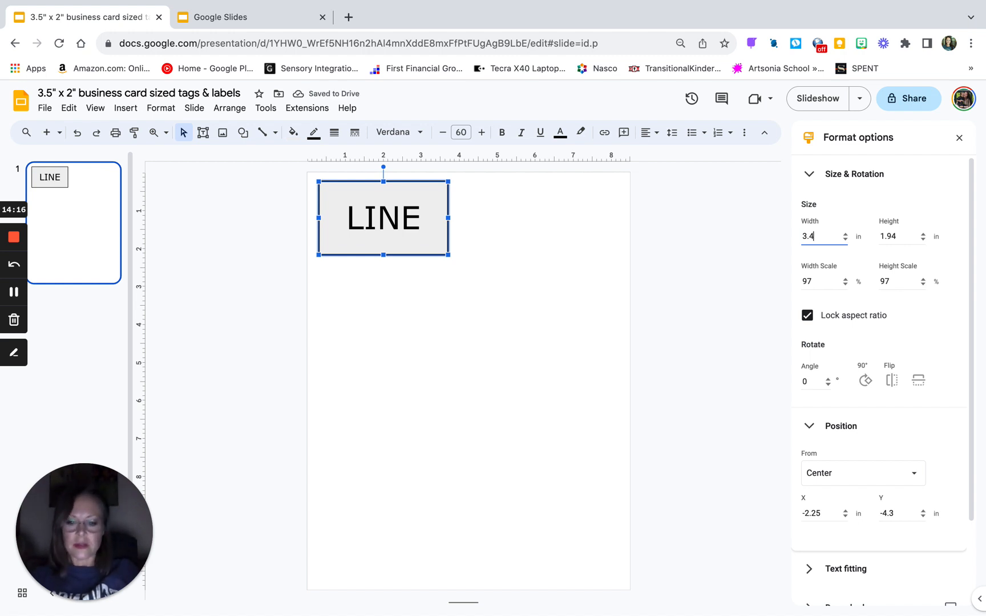
key("BackSpace")
type("25")
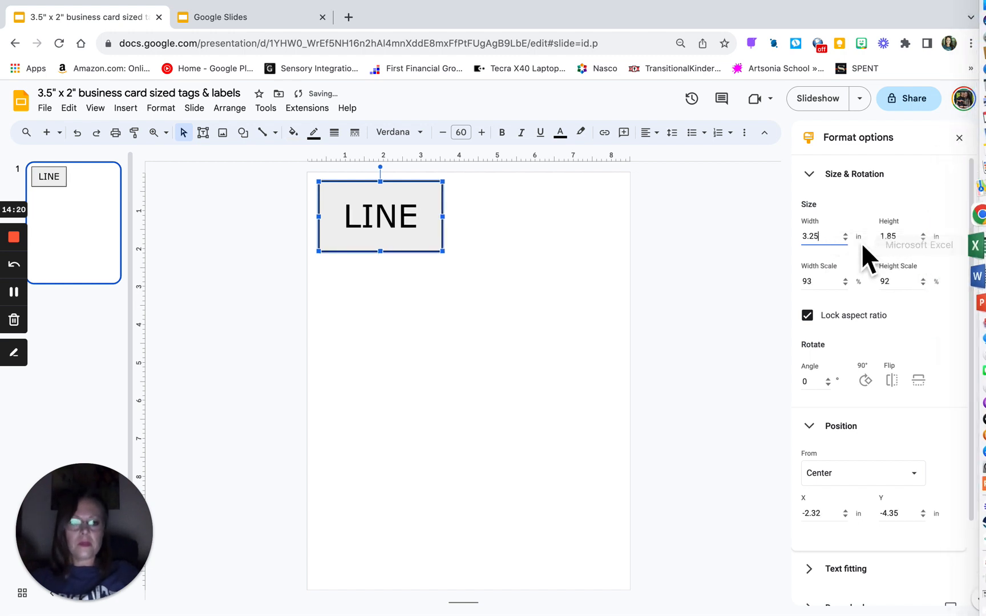
left_click(482, 305)
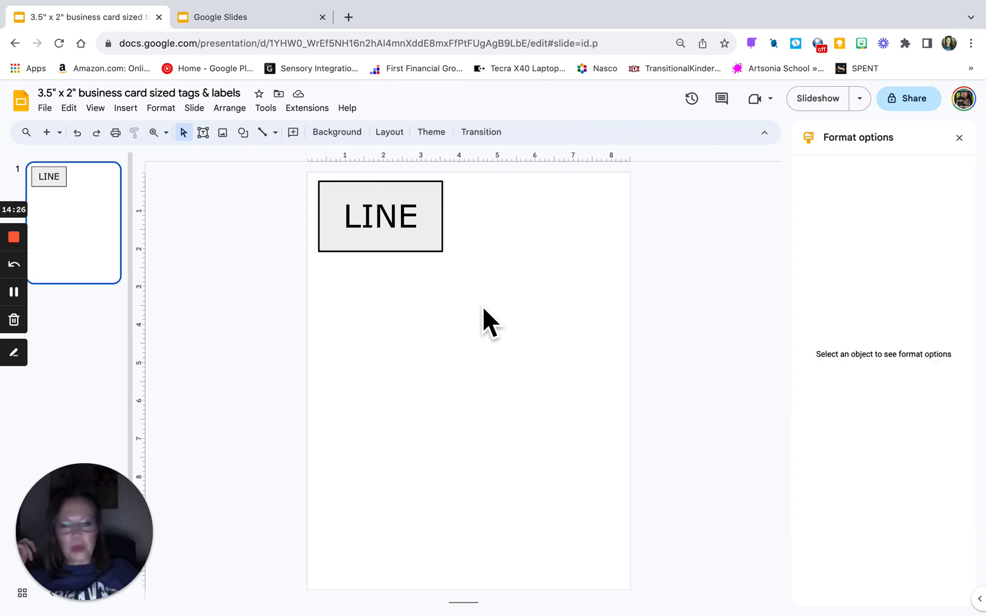
Step: Duplicate the resized "LINE" box four times
left_click(446, 263)
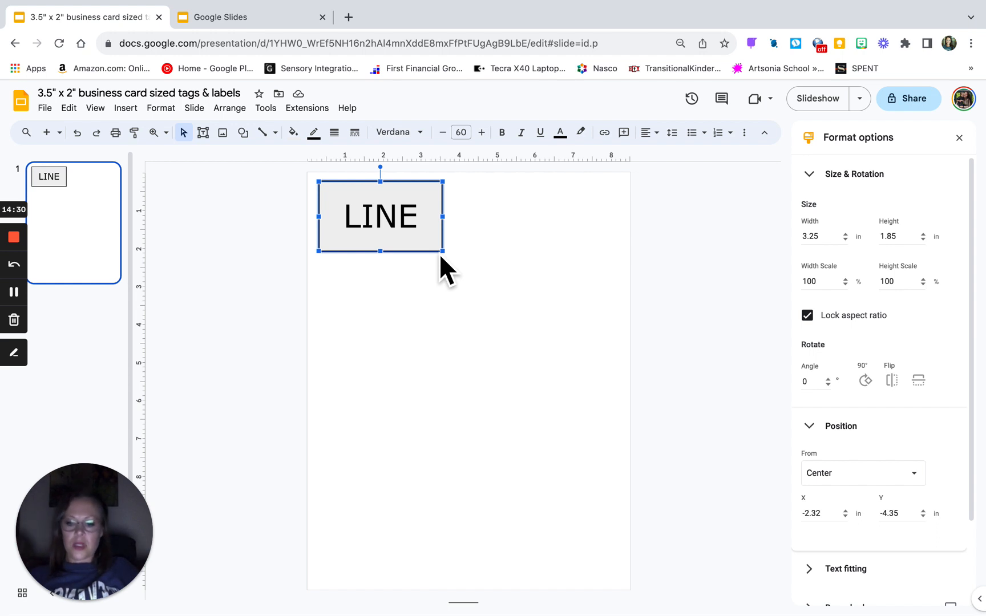
key("ctrl+d")
key("ctrl+d")
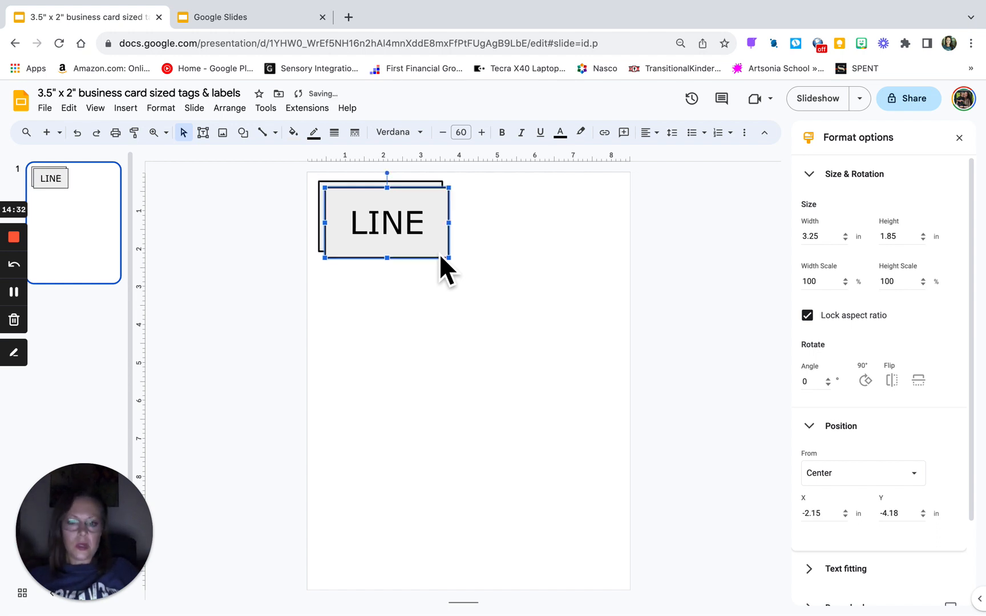
key("ctrl+d")
key("ctrl+d")
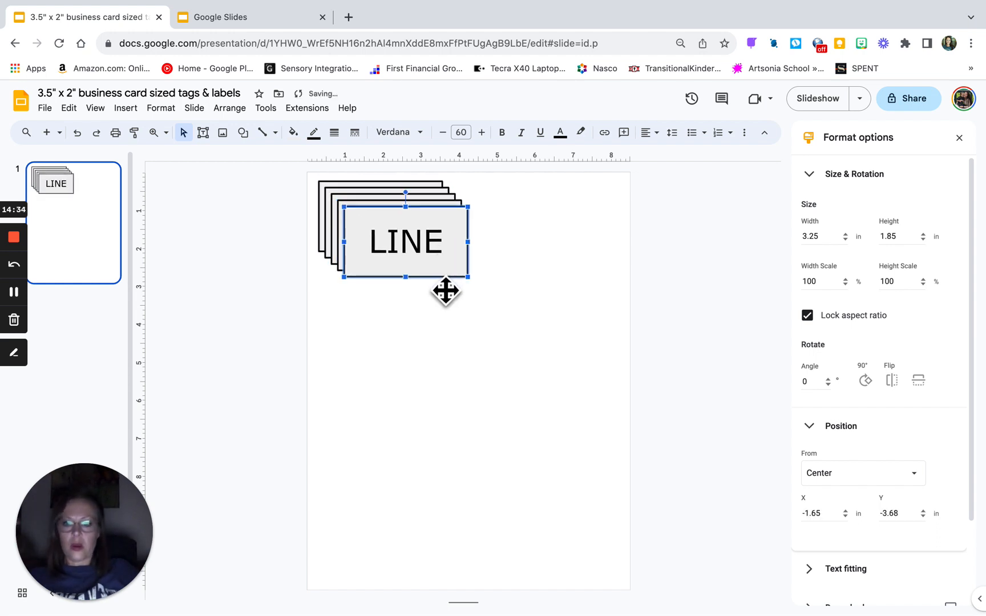
Step: Spread the four copies in a column below the original, left-aligned at X -2.32 in, with the lowest at about Y 4.29 in
left_click_drag(445, 291, 417, 593)
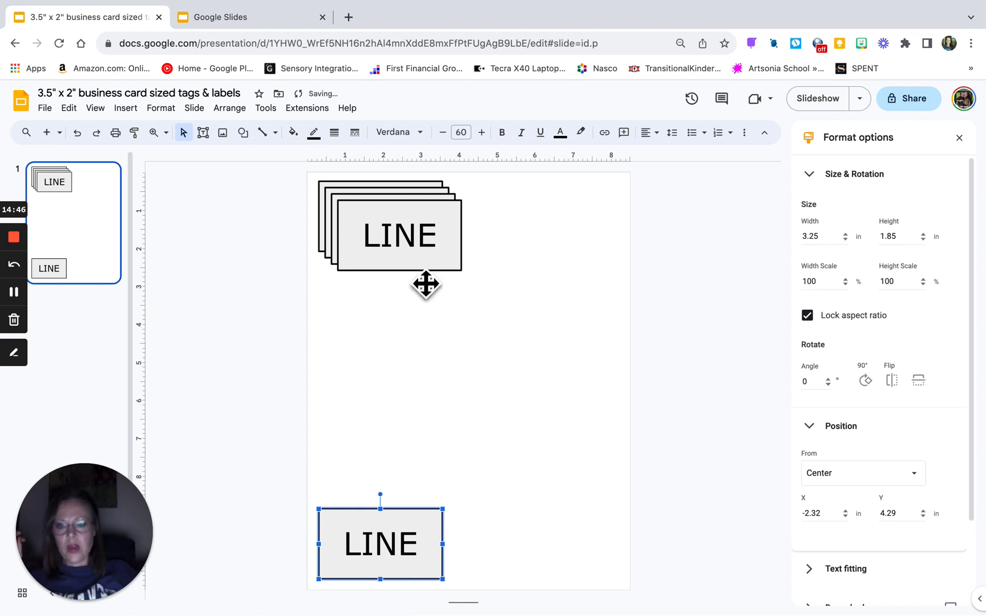
left_click_drag(424, 282, 399, 505)
left_click_drag(424, 272, 402, 419)
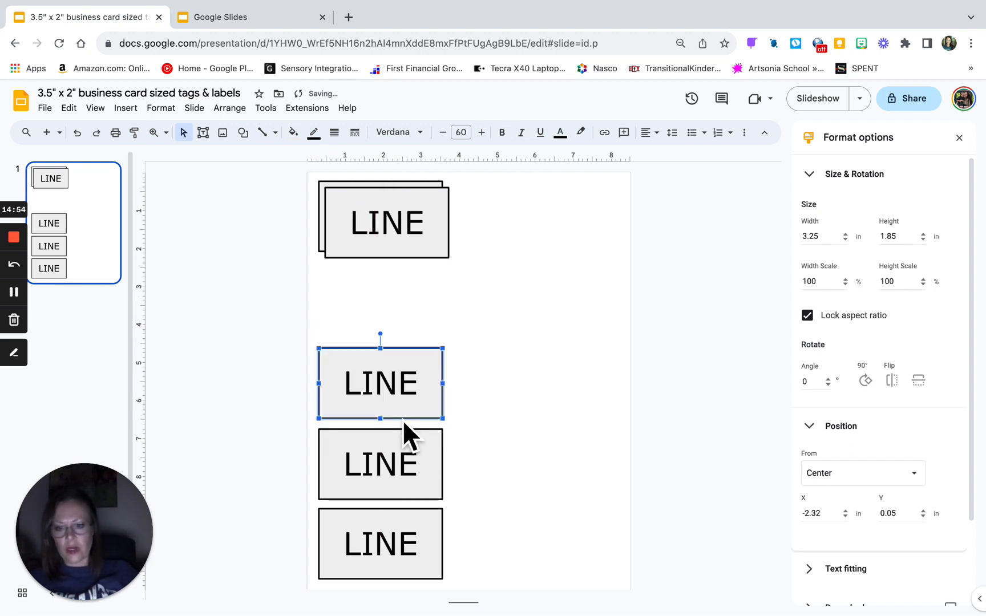
left_click_drag(421, 270, 408, 340)
left_click(516, 334)
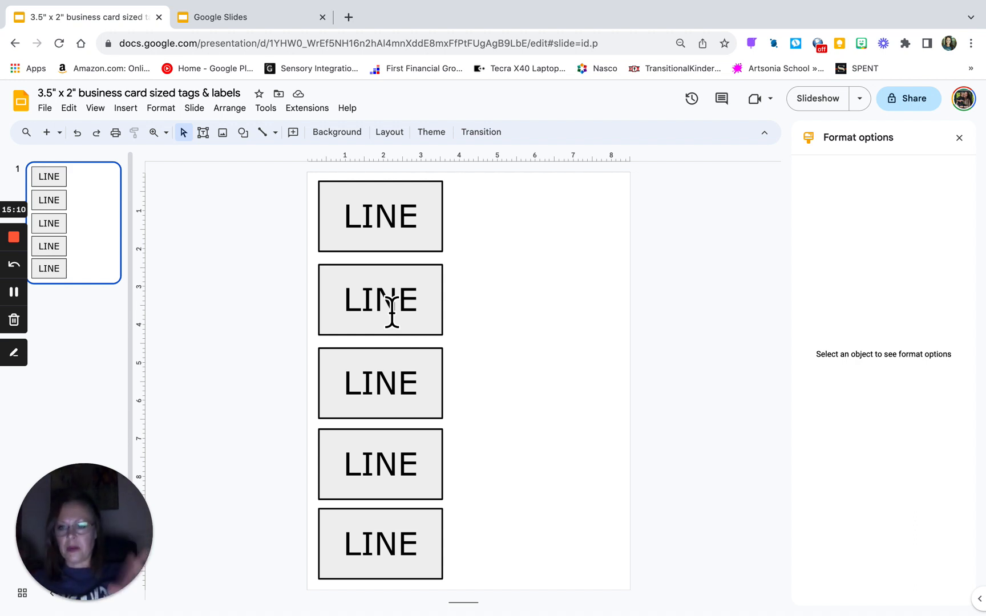
Step: Try to paste a copy of the five-box column and move it toward the page's right half, and undo both changes
left_click(436, 242)
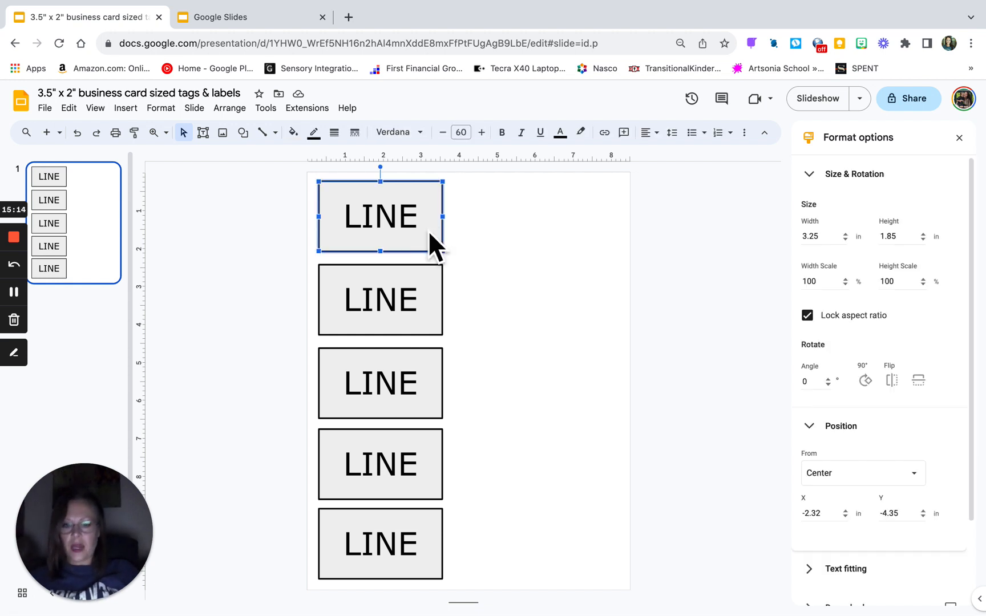
left_click_drag(475, 557, 372, 230)
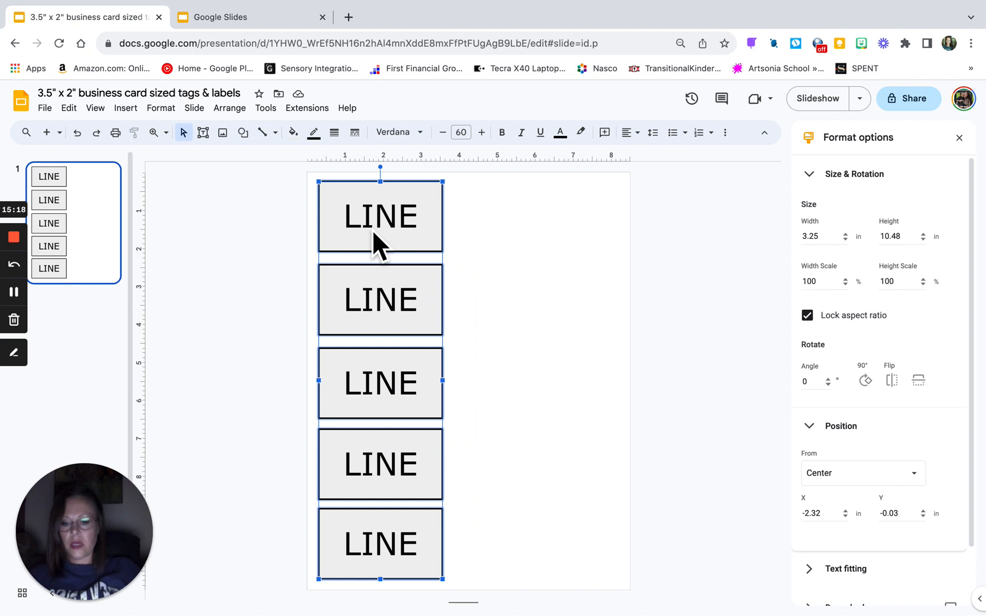
left_click(562, 268)
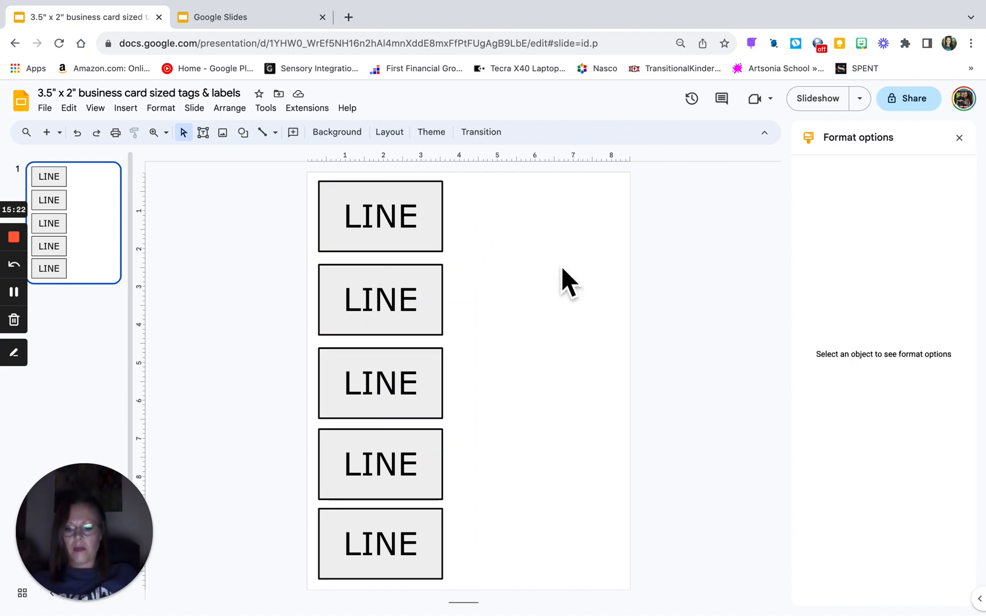
key("ctrl+v")
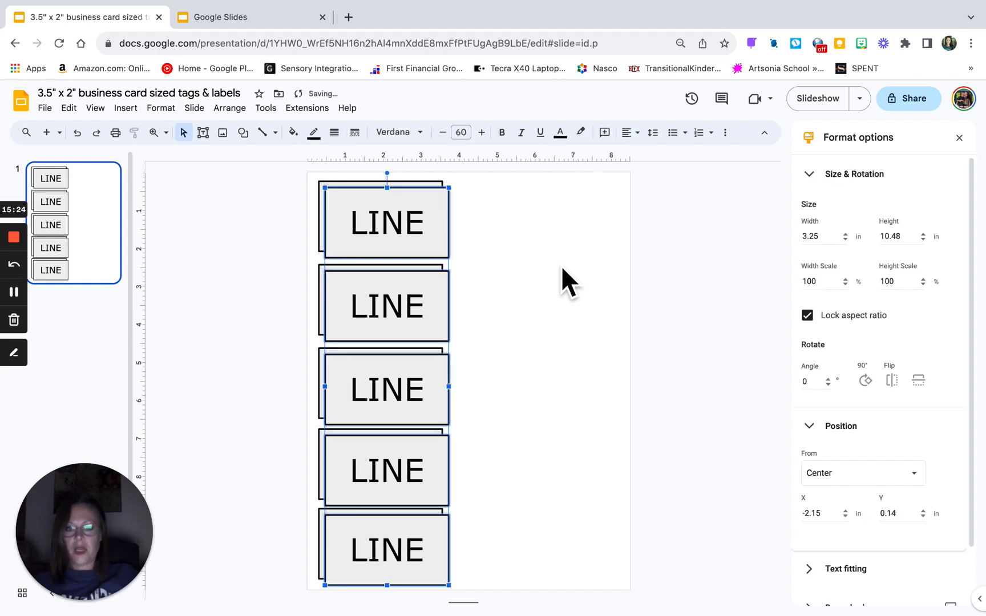
left_click_drag(450, 290, 504, 266)
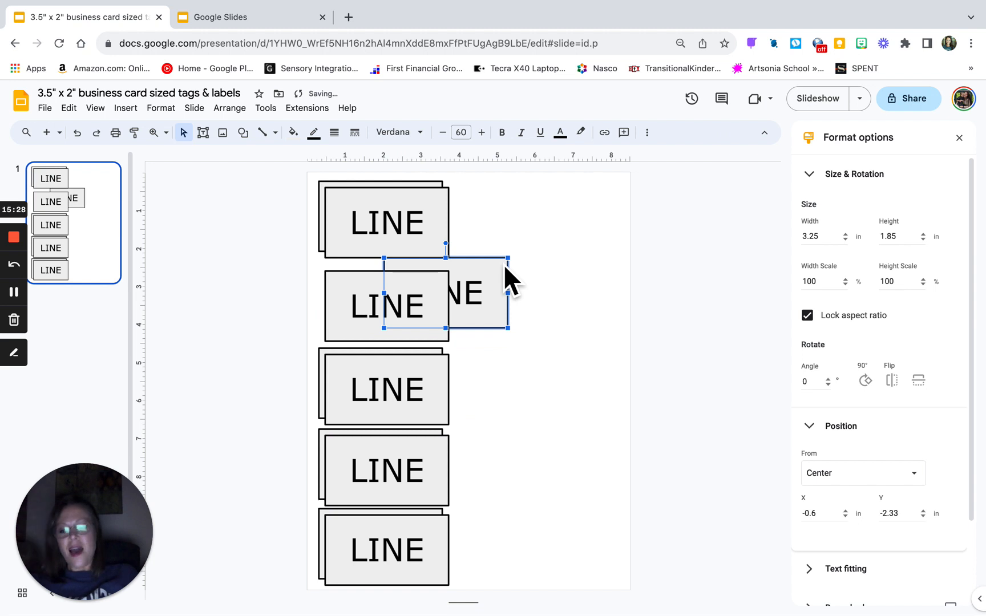
key("ctrl+z")
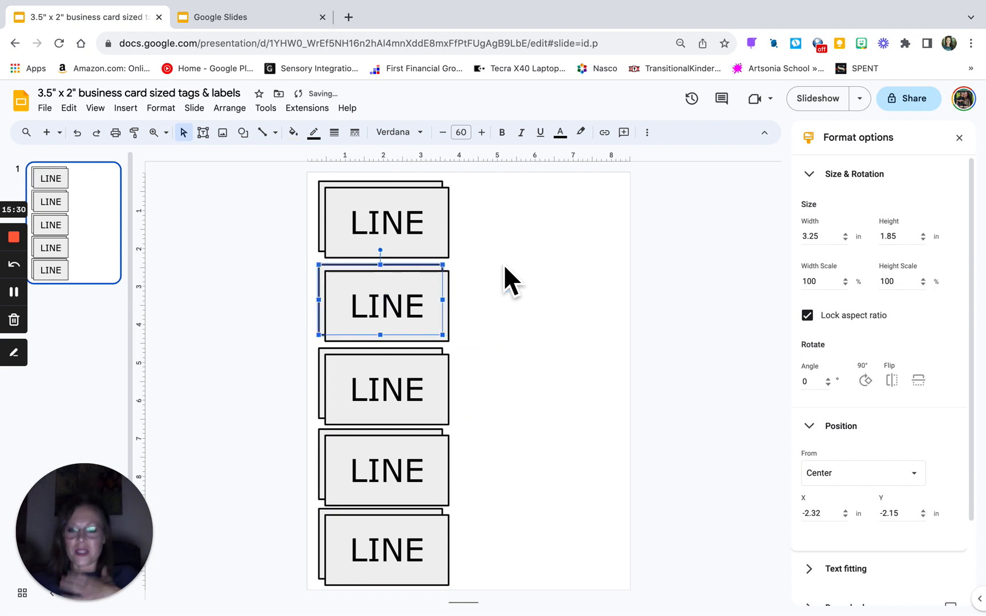
key("ctrl+z")
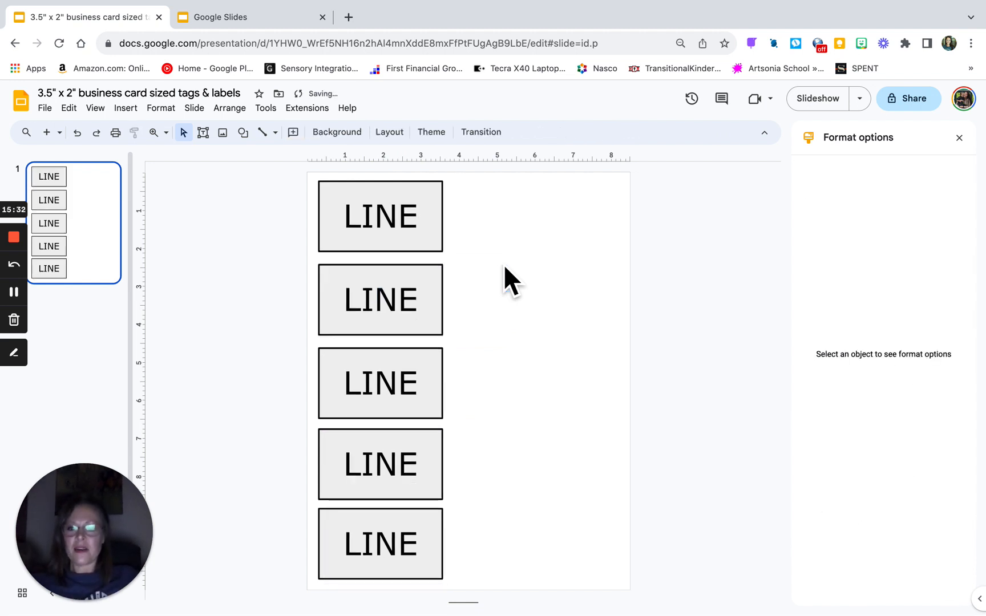
Step: Duplicate the whole five-box column and move the copy beside the original, level with it, at X 1.26 in and Y -0.03 in
left_click_drag(465, 552, 385, 227)
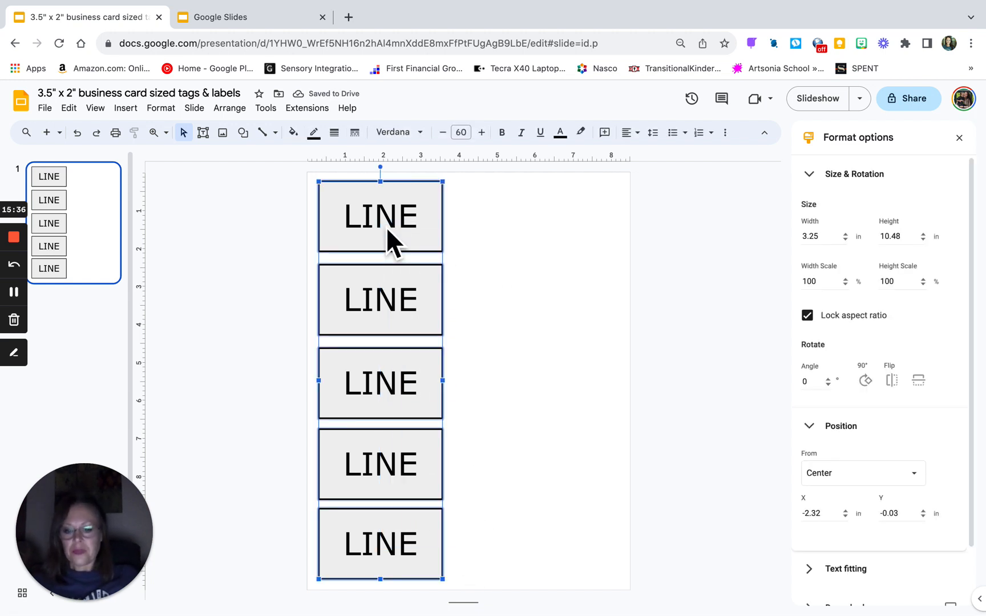
key("ctrl+d")
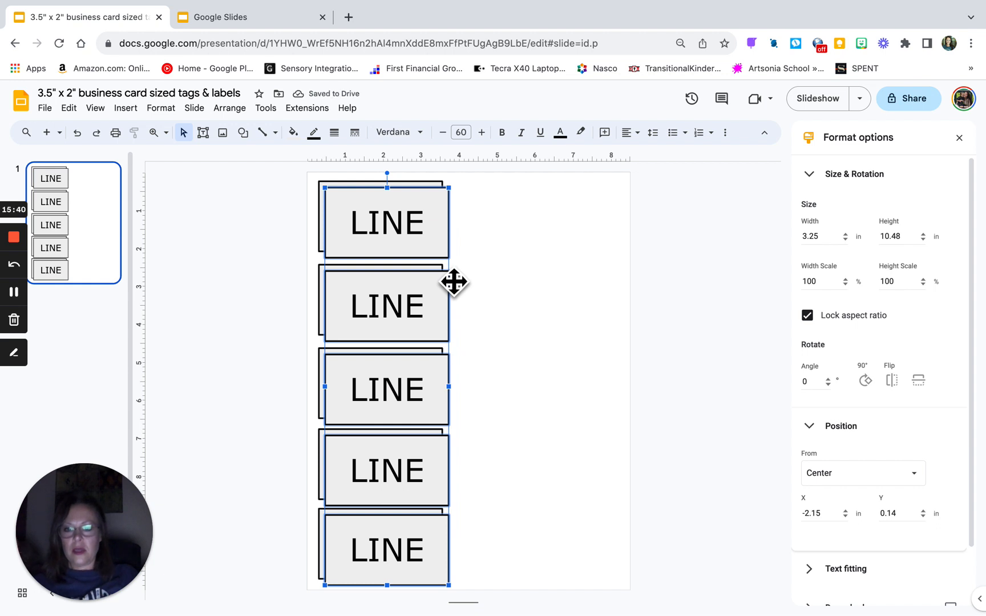
key("Right")
key("Right")
key("Right")
key("Right")
key("Right")
key("Right")
key("Right")
key("Right")
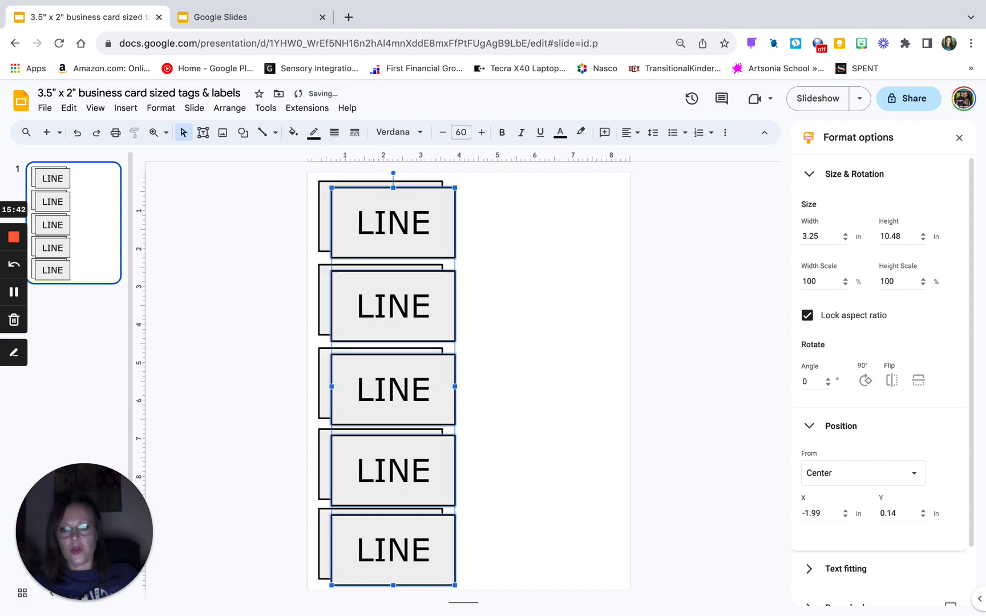
key("Right")
key("Right")
key("Right")
key("Right")
key("Right")
key("Right")
key("Right")
key("Right")
key("Right")
key("Right")
key("Right")
key("Right")
key("Right")
key("Right")
key("Right")
key("Right")
key("Right")
key("Right")
key("Right")
key("Right")
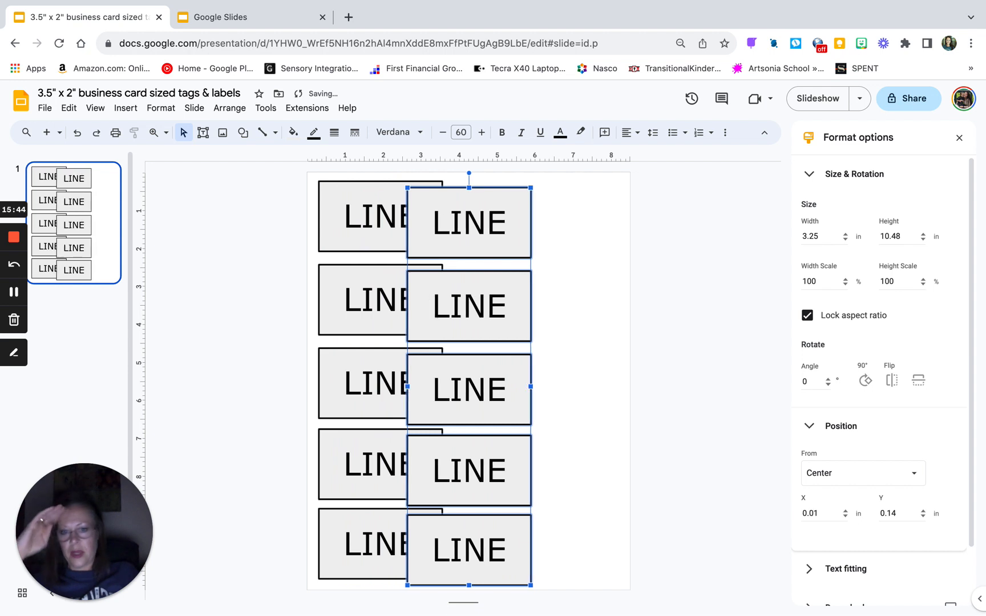
key("Right")
key("Right")
key("Right")
key("Right")
key("Right")
key("Right")
key("Right")
key("Right")
key("Right")
key("Right")
key("Up")
key("Up")
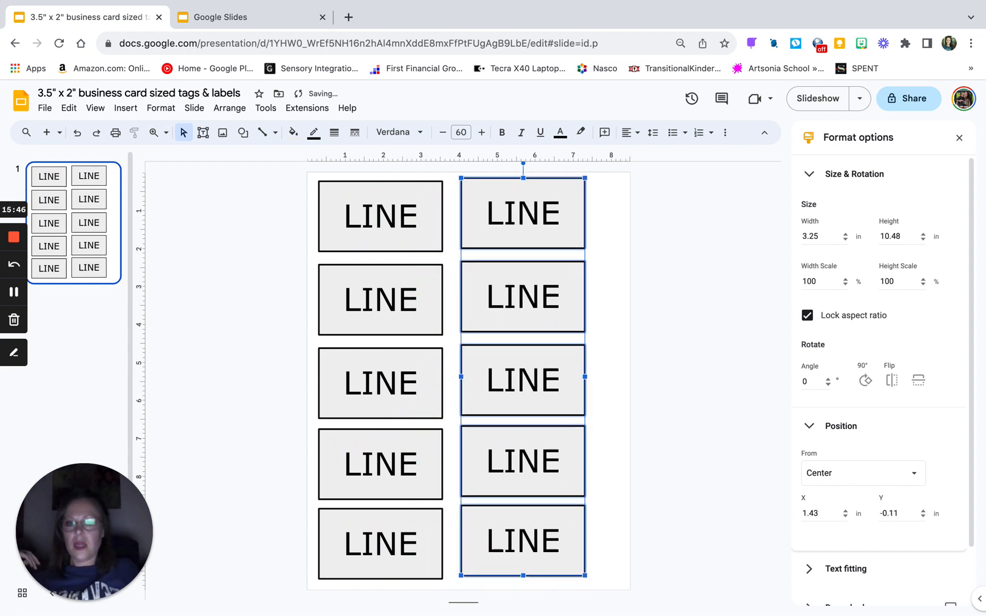
key("Left")
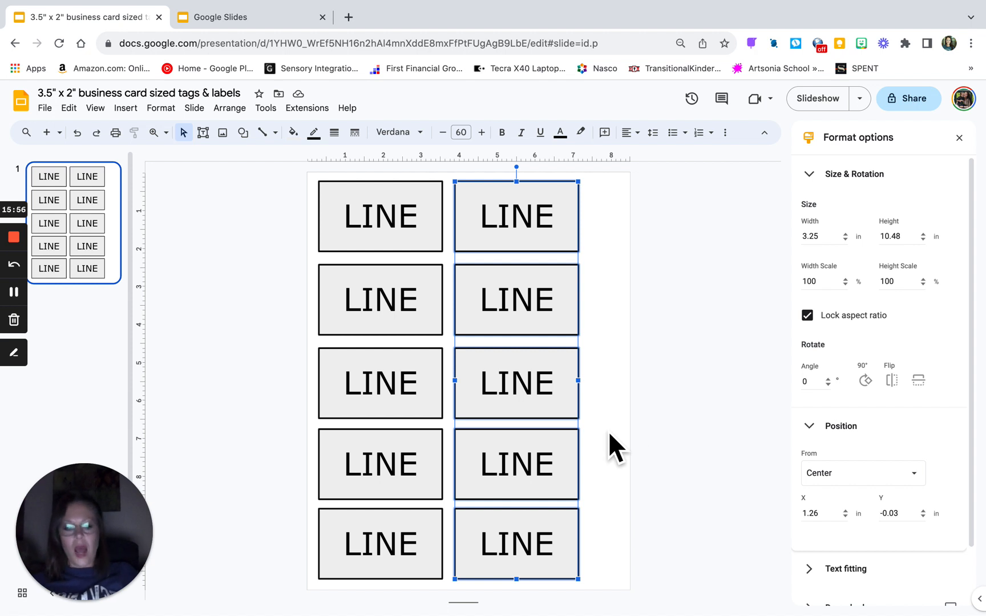
key("Right")
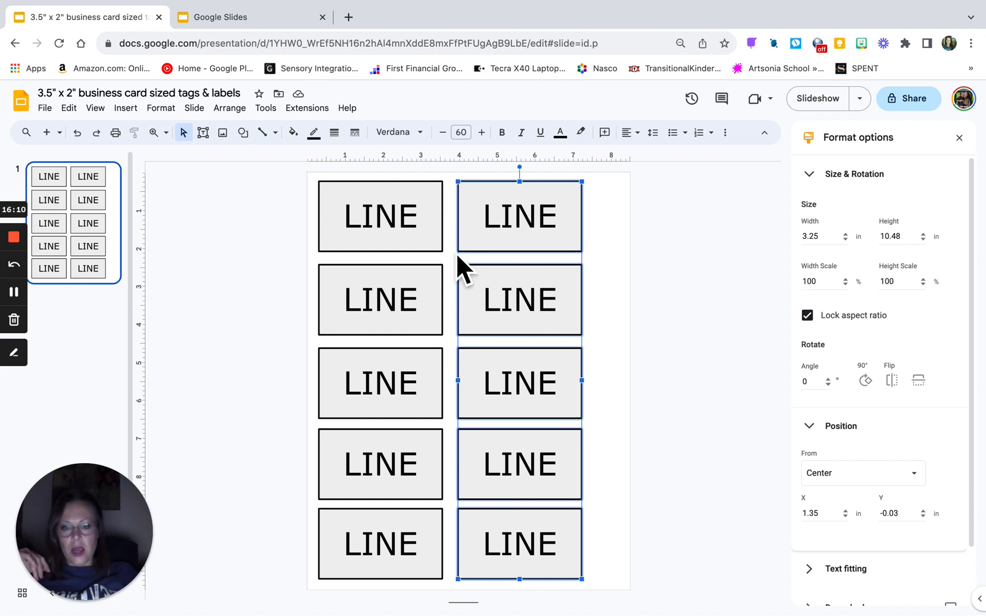
key("Left")
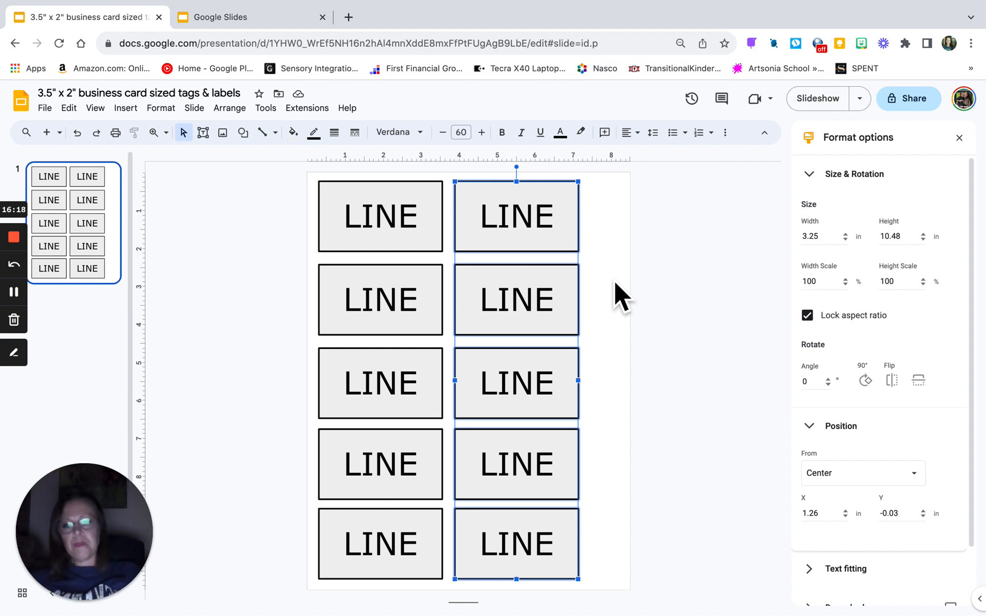
left_click(699, 298)
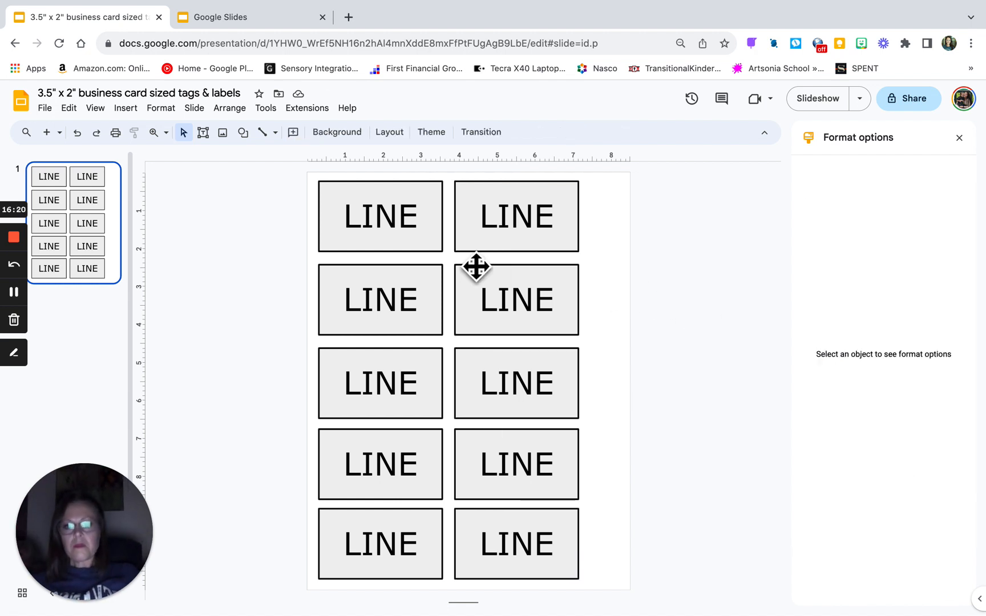
Step: Replace the text of the second column's first box with "SHAPE" and the first column's second box with "TEXTURE"
double_click(513, 225)
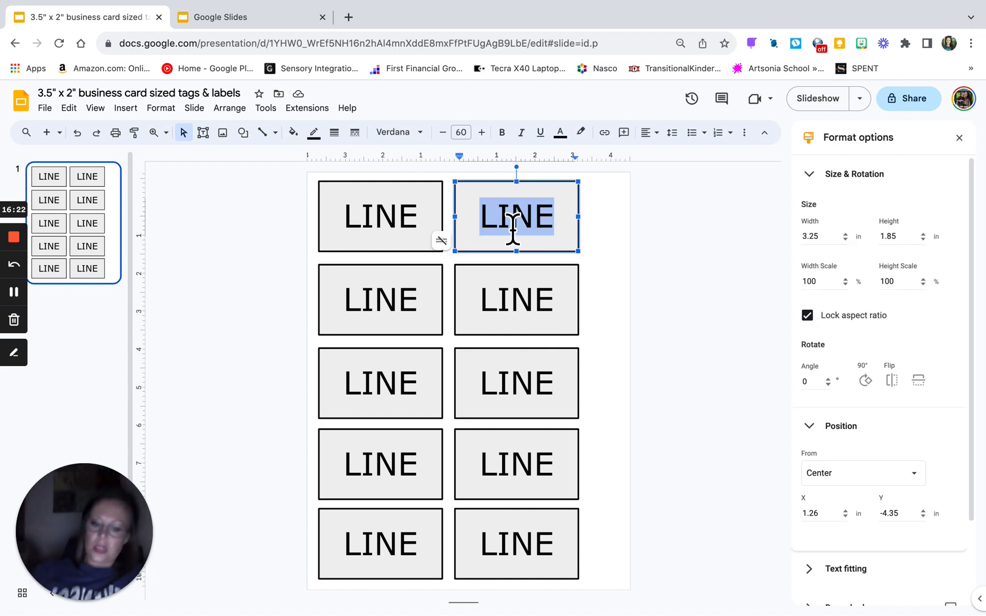
type("S")
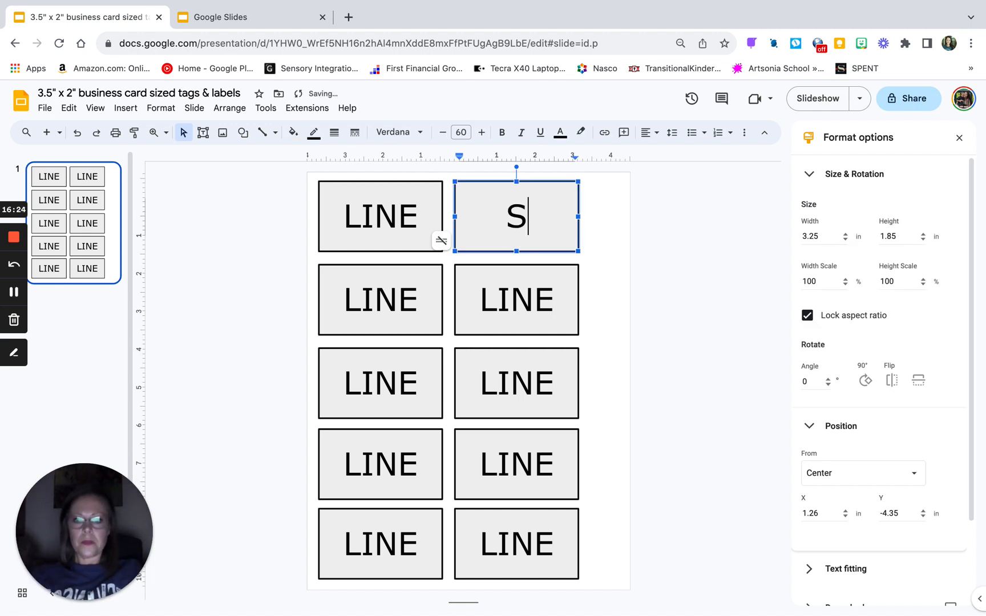
type("HAPE")
left_click(405, 302)
double_click(406, 304)
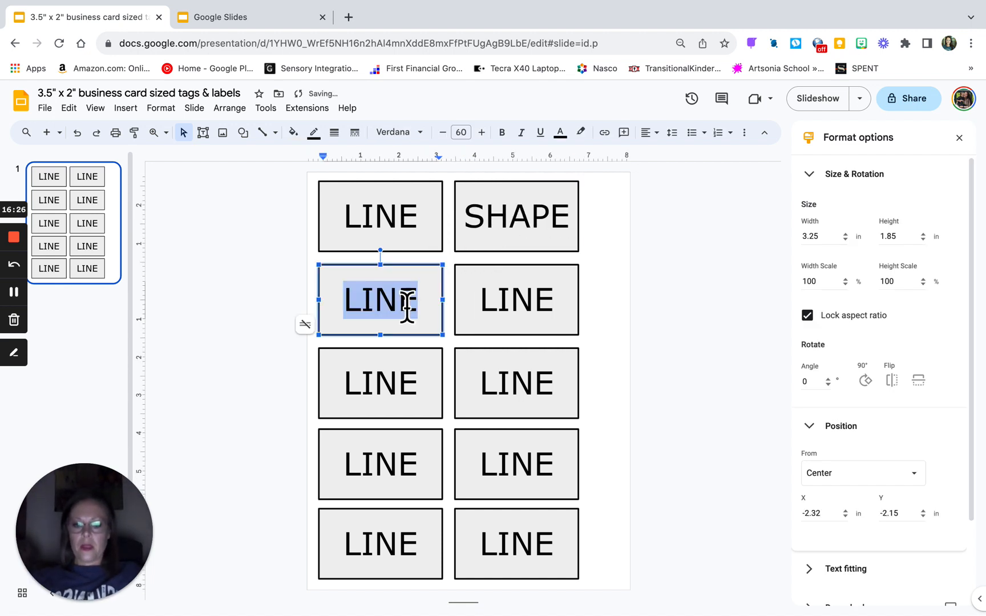
type("TEXTURE")
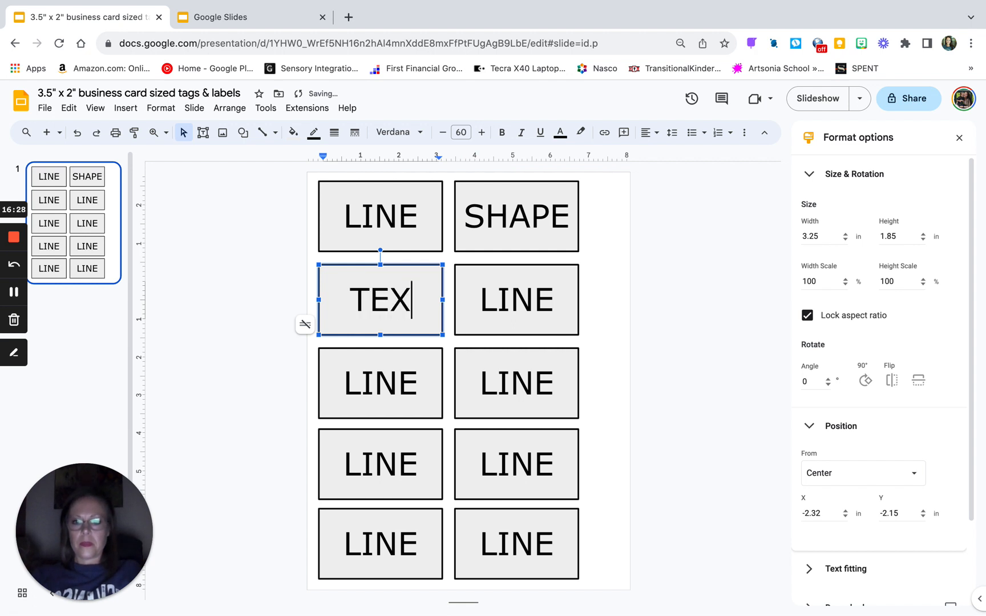
Step: Relabel the second row's remaining "LINE" box as "COLOR" and the first box of the third row as "VALUE"
double_click(525, 304)
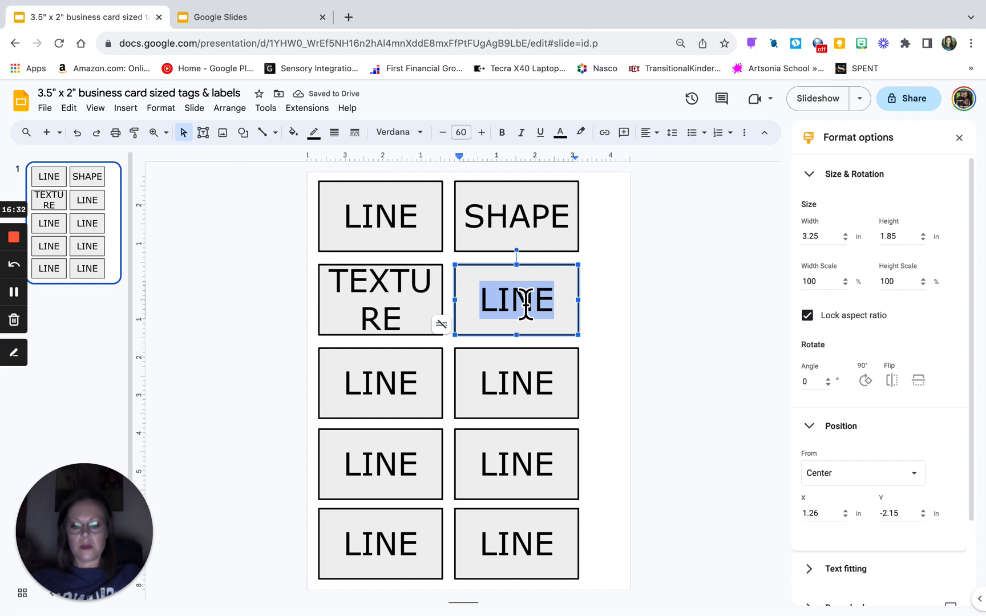
type("COLOR")
left_click(400, 395)
double_click(400, 395)
type("VLAU")
key("BackSpace")
key("BackSpace")
key("BackSpace")
type("ALUE")
Step: Relabel the second box of the third row as "FORM" and the first box of the fourth row as "SPACE"
double_click(511, 403)
type("FOR")
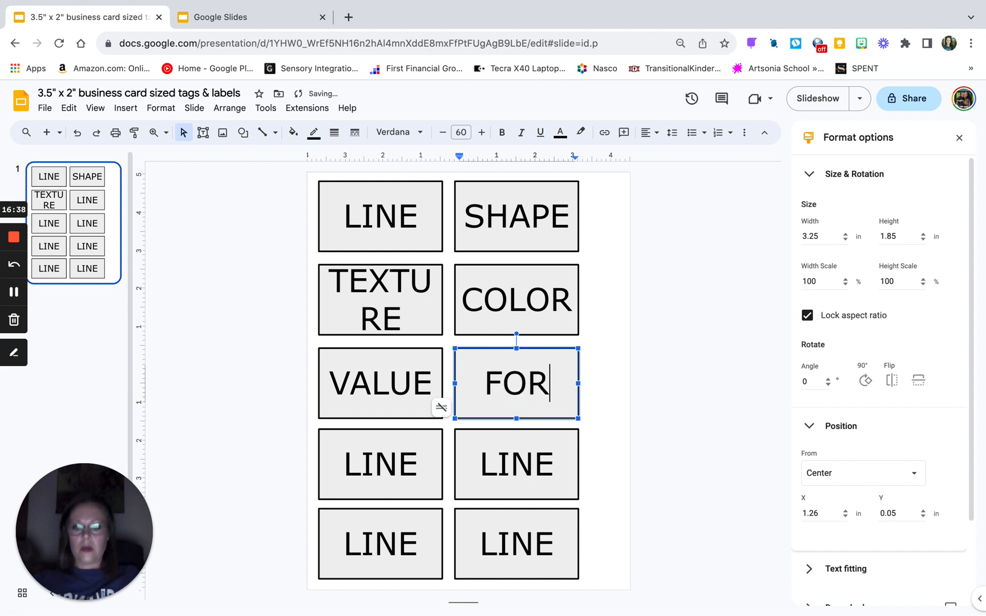
type("M")
double_click(385, 468)
type("SPACE")
Step: Relabel the second box of the fourth row as "CONTRAST" and the first box of the last row as "UNITY"
double_click(525, 467)
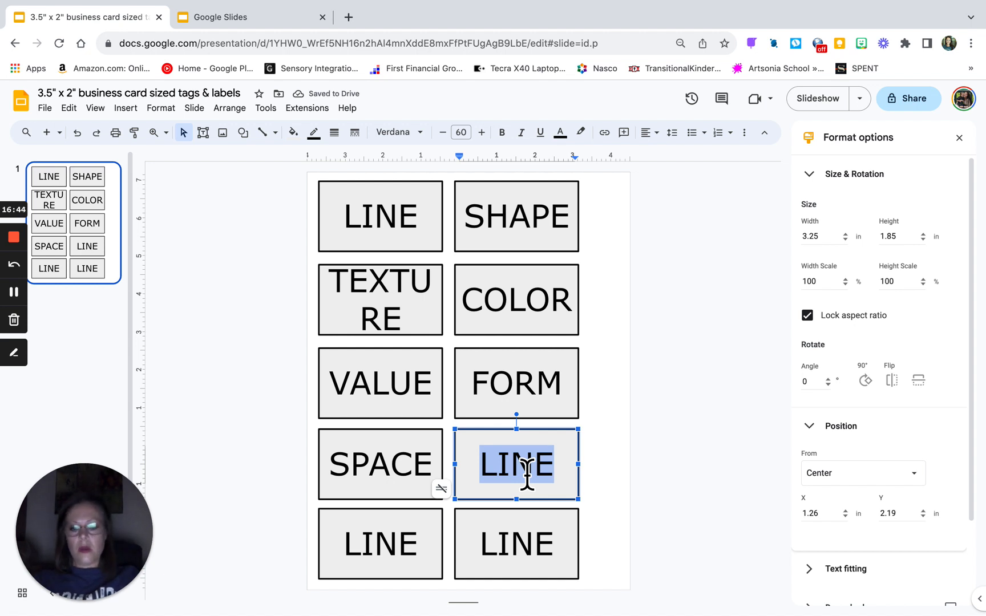
type("CONTR")
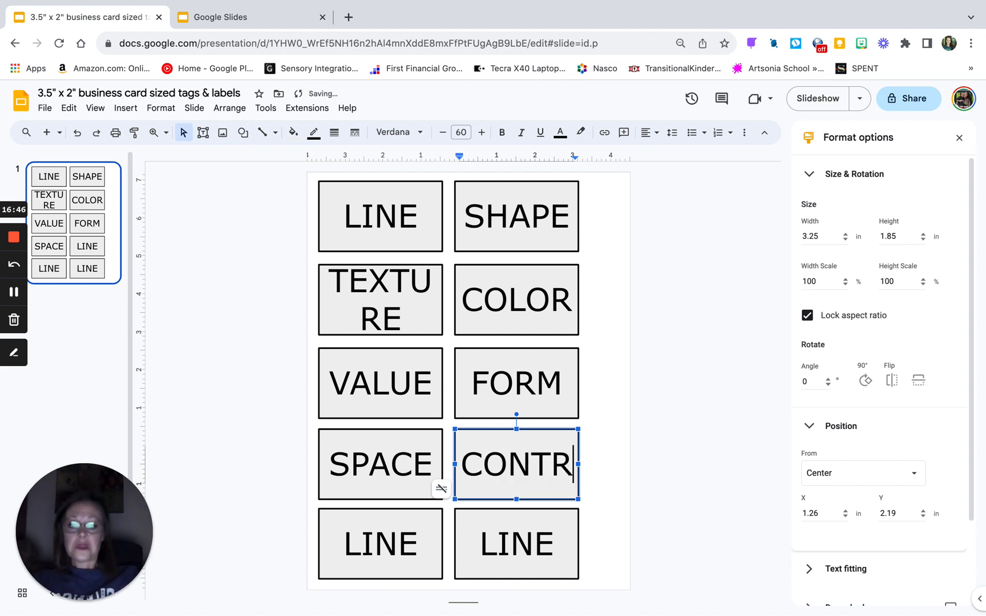
type("AST")
double_click(388, 565)
type("UNITY")
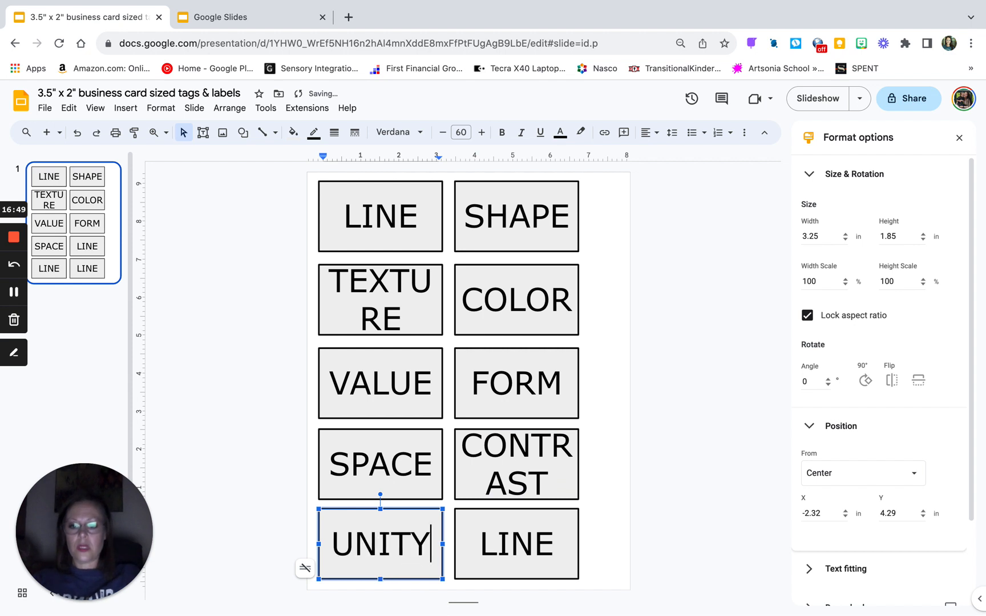
Step: Replace the text of the last remaining "LINE" box in the second column with "VARIETY"
double_click(516, 553)
type("VART")
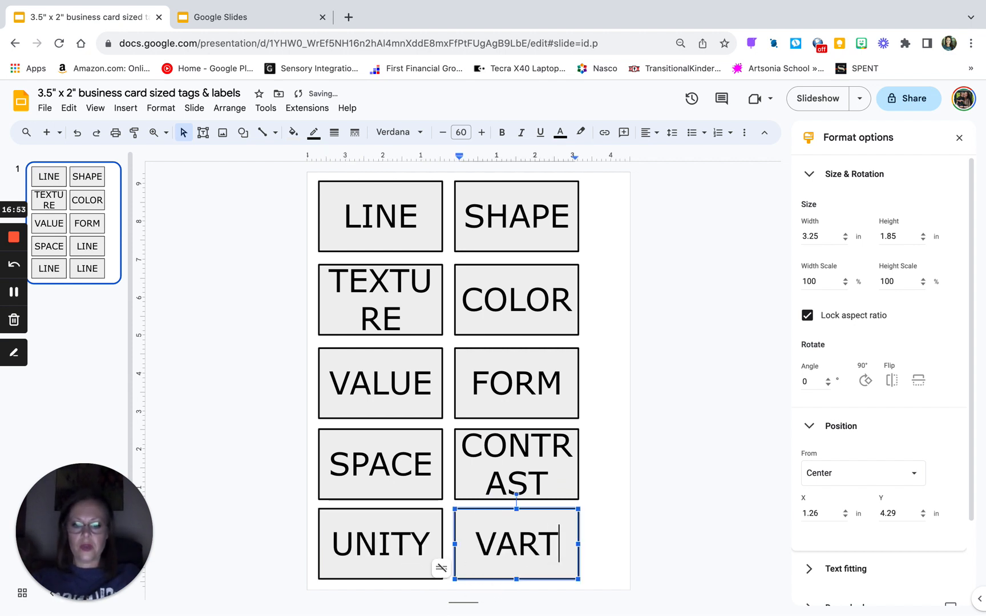
key("BackSpace")
type("IETY")
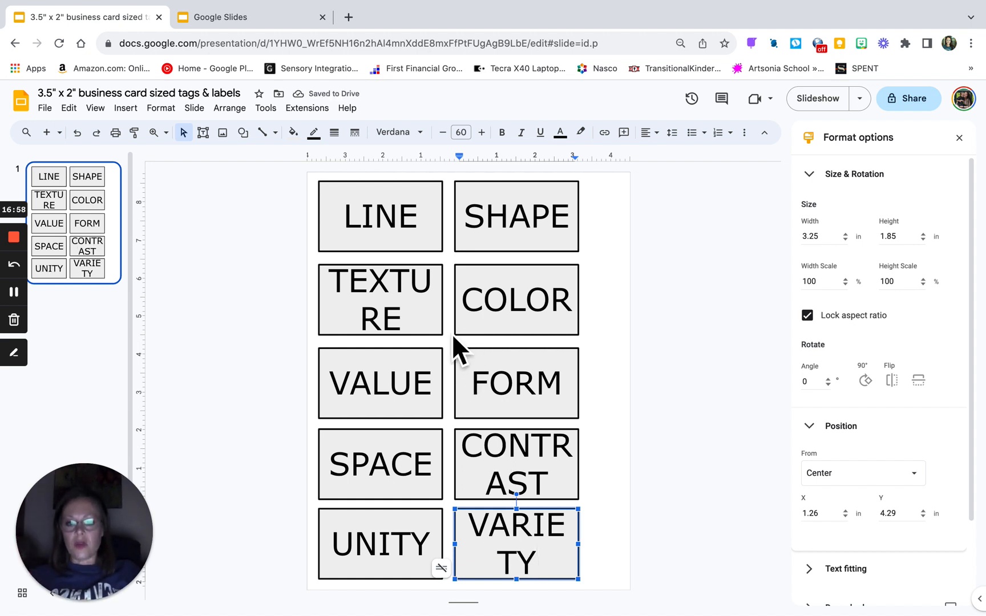
left_click(423, 331)
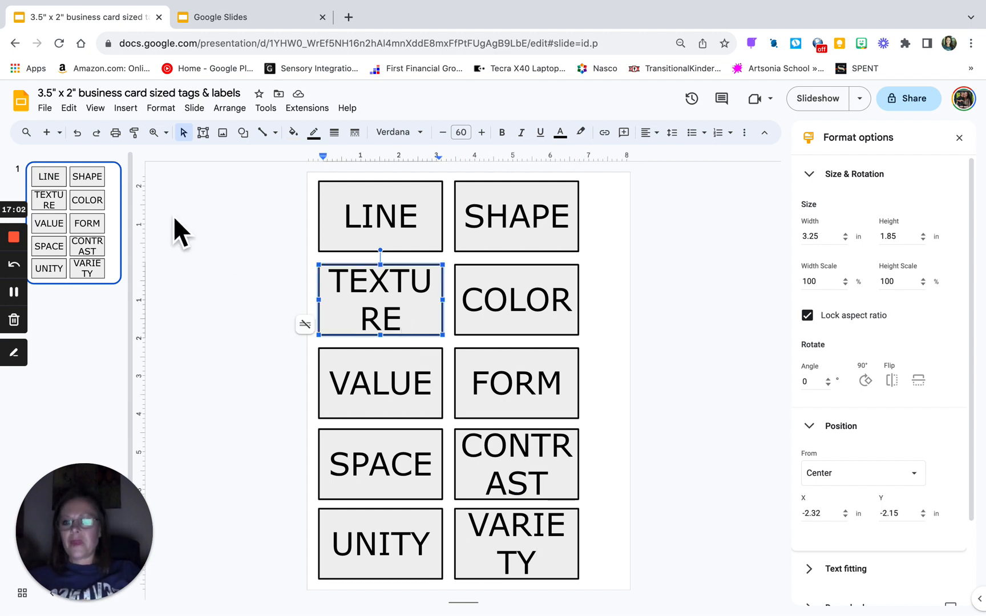
left_click(47, 108)
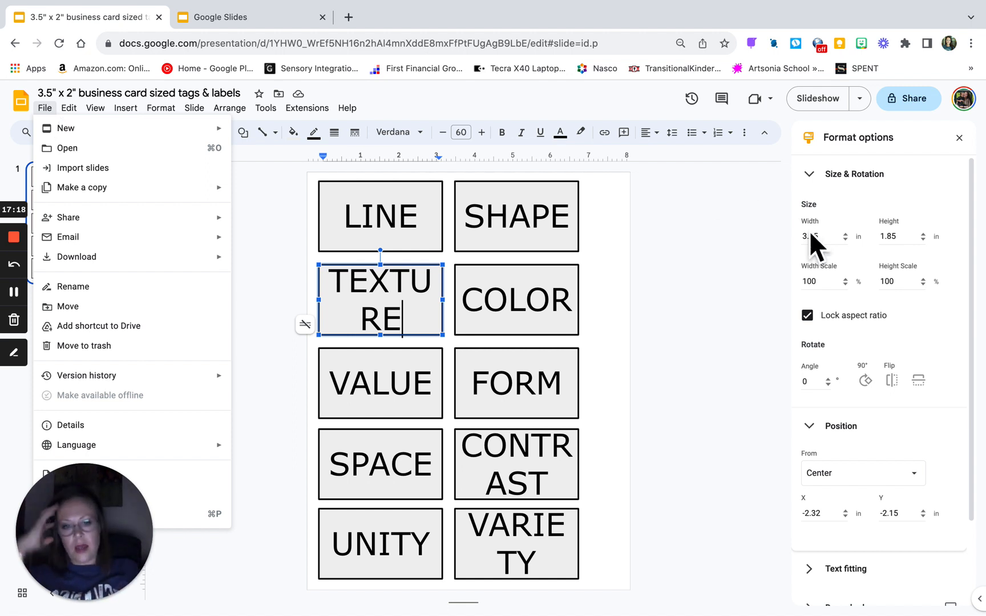
left_click(699, 287)
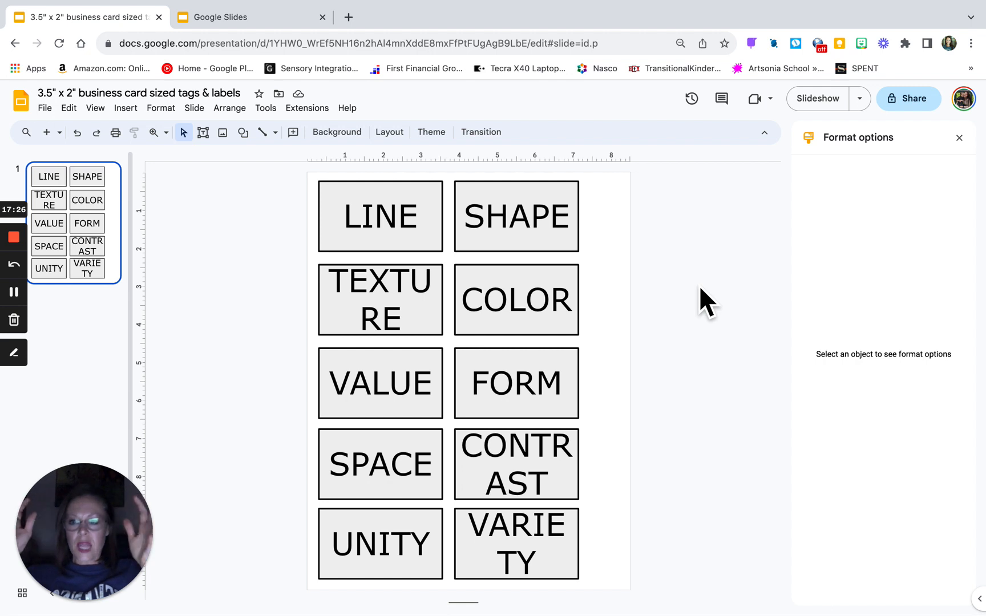
double_click(401, 328)
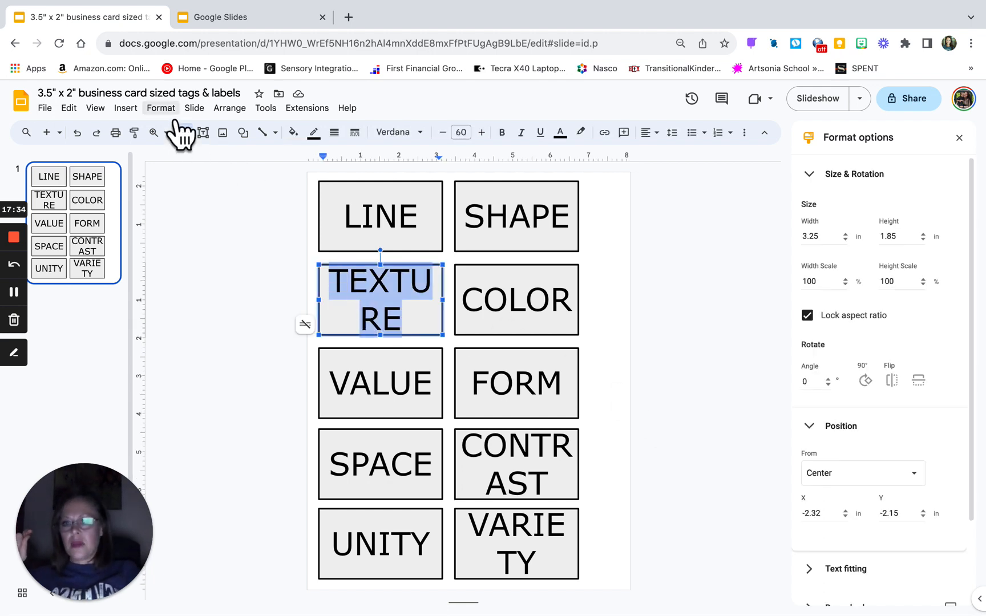
left_click(163, 110)
mouse_move(194, 107)
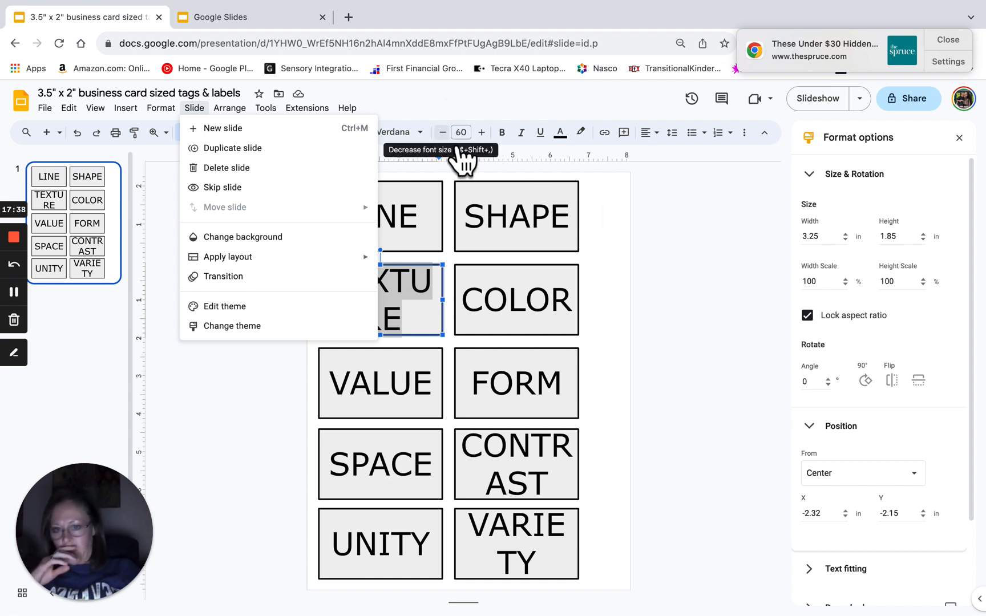
left_click(622, 335)
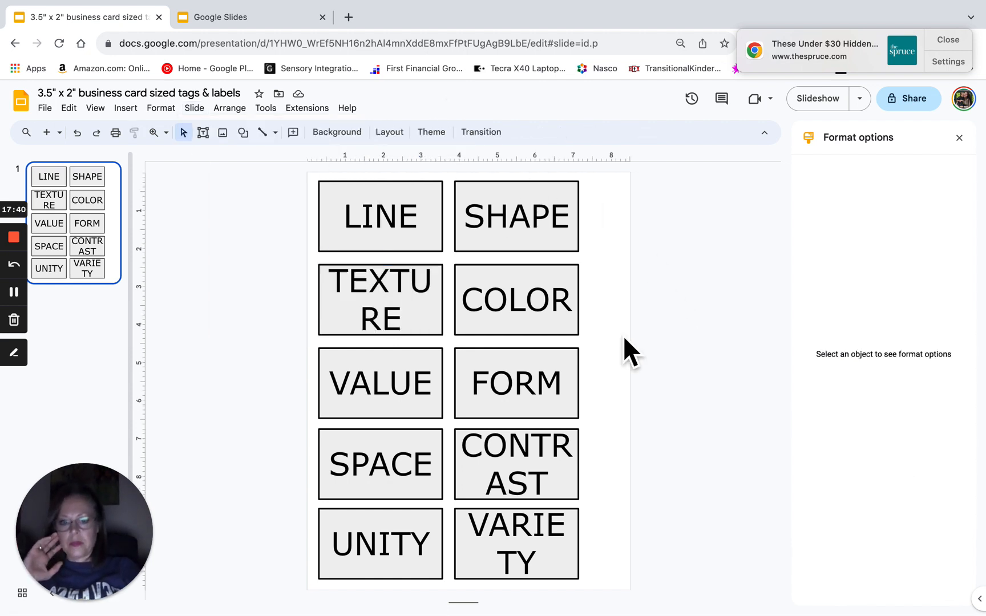
Step: Reduce the "TEXTURE" text to font size 47 so the word fits on one line in its box
left_click_drag(418, 332, 341, 306)
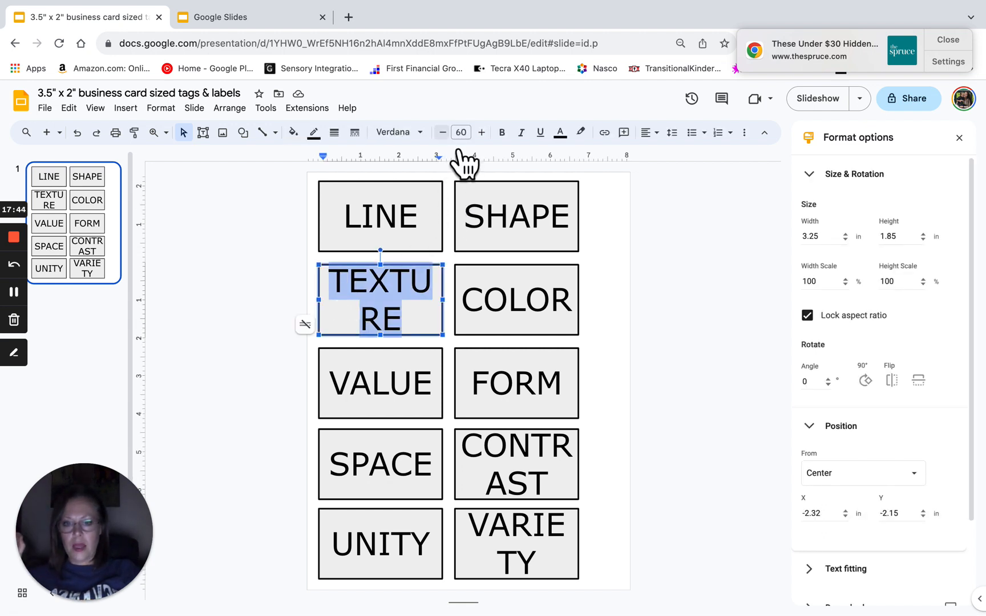
left_click(442, 133)
left_click(443, 133)
left_click(442, 133)
left_click(443, 133)
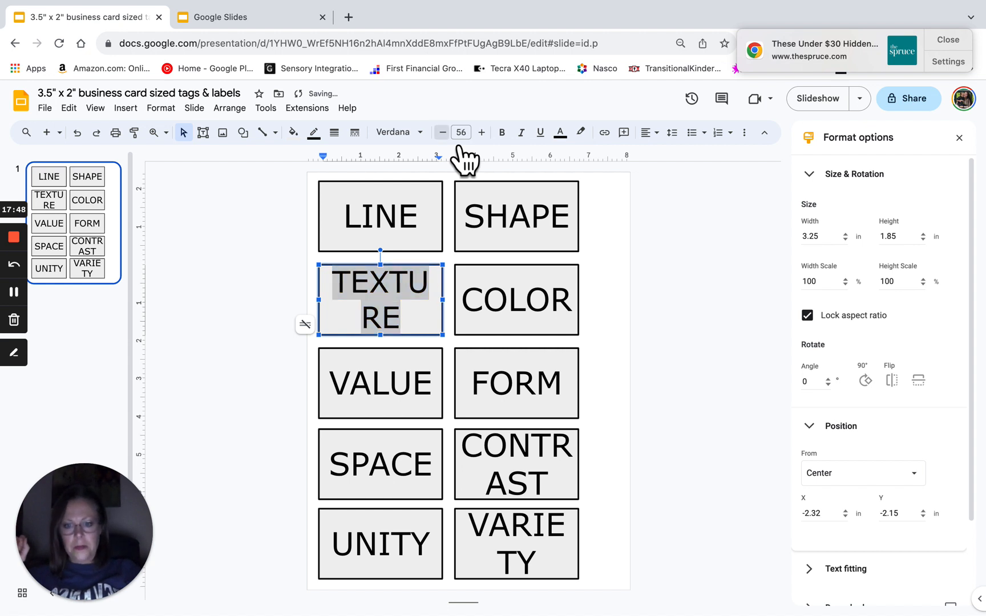
left_click(442, 133)
left_click(443, 133)
left_click(443, 133)
left_click(442, 133)
left_click(442, 133)
left_click(442, 133)
left_click(443, 133)
left_click(443, 132)
left_click(443, 133)
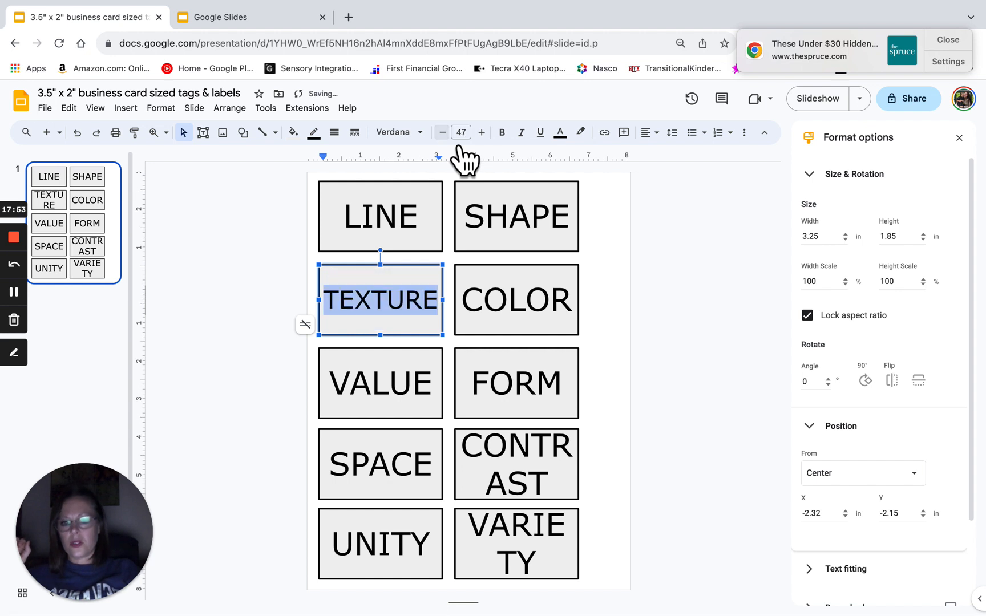
left_click(682, 305)
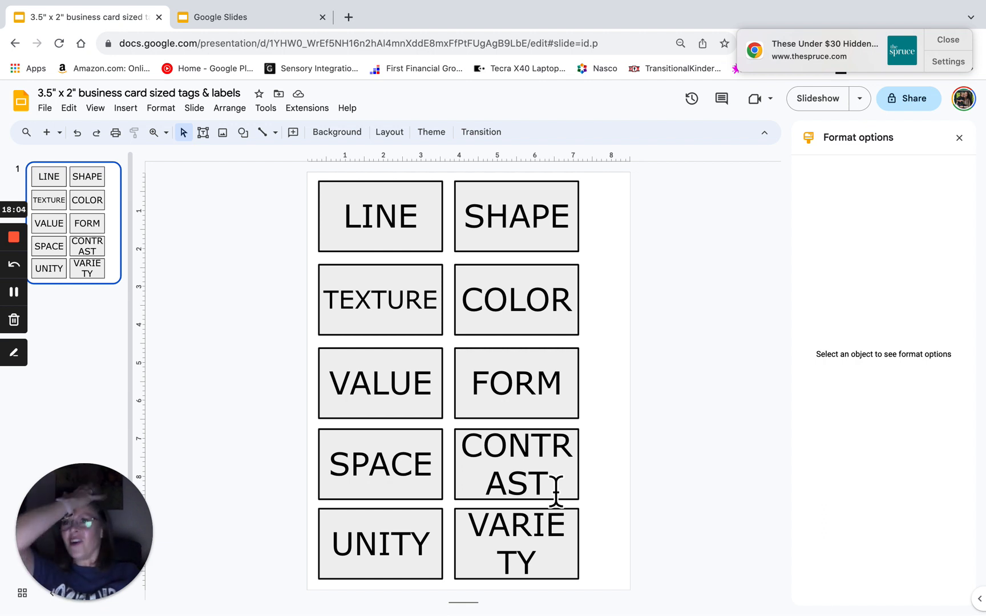
Step: Reduce the "CONTRAST" text to font size 38 so the word fits on one line in its box
left_click_drag(554, 489, 472, 465)
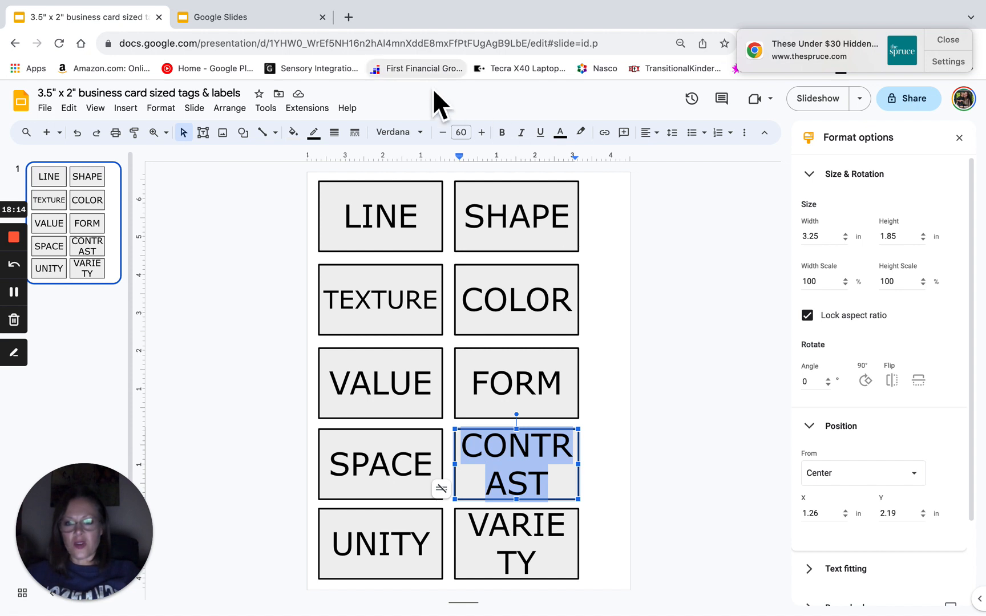
left_click(458, 140)
left_click(458, 140)
left_click(458, 140)
left_click(458, 140)
left_click(459, 141)
left_click(458, 140)
left_click(458, 140)
left_click(459, 140)
left_click(458, 140)
left_click(459, 140)
left_click(459, 140)
left_click(458, 141)
left_click(458, 141)
left_click(458, 141)
left_click(458, 141)
left_click(459, 140)
left_click(458, 140)
left_click(458, 140)
left_click(459, 140)
left_click(459, 141)
left_click(458, 141)
left_click(459, 141)
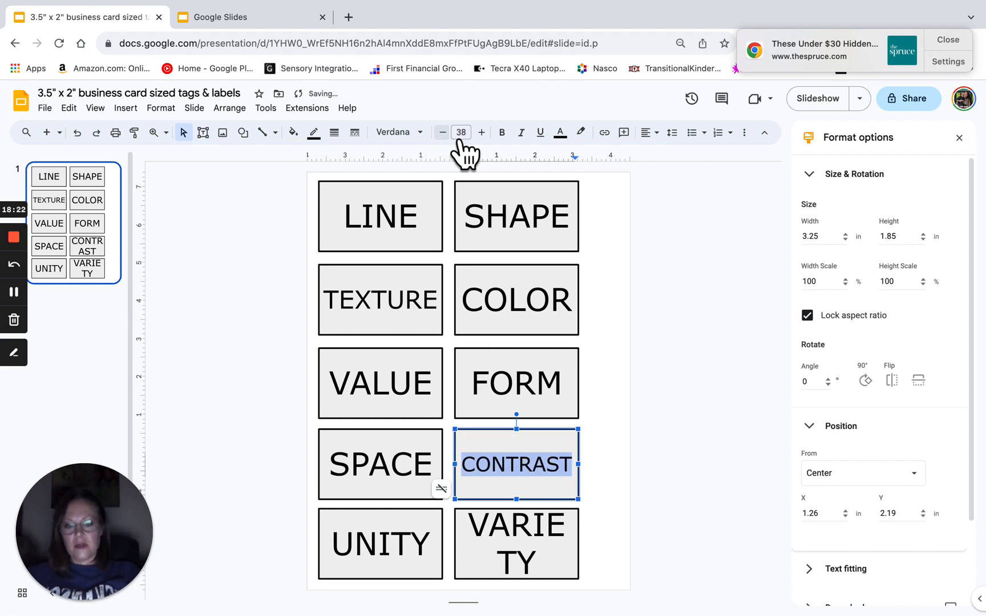
Step: Reduce the font size of the "VARIETY" text until the word fits on one line in its box
left_click(22, 293)
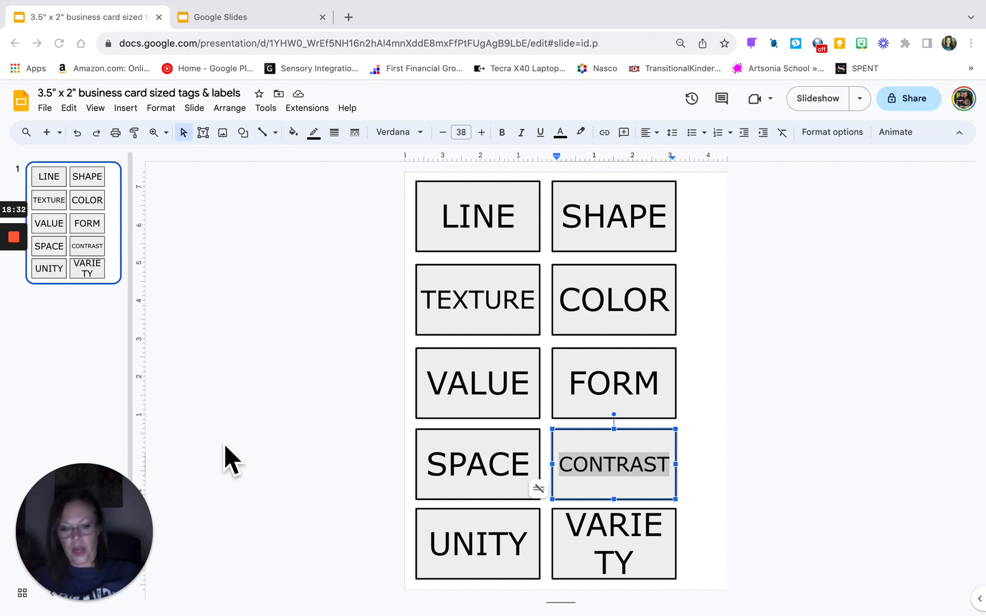
left_click(638, 560)
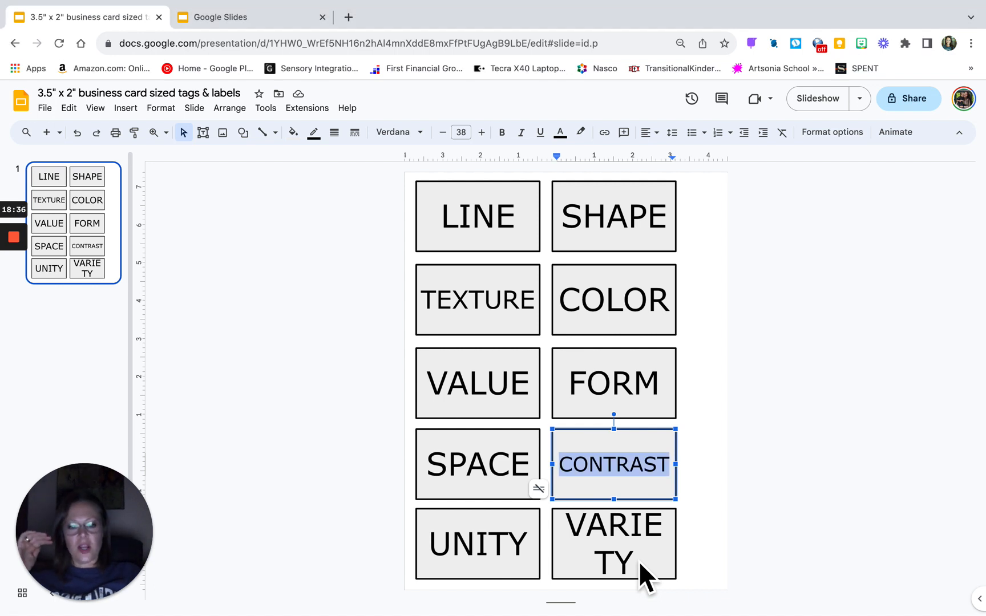
left_click_drag(635, 567, 575, 547)
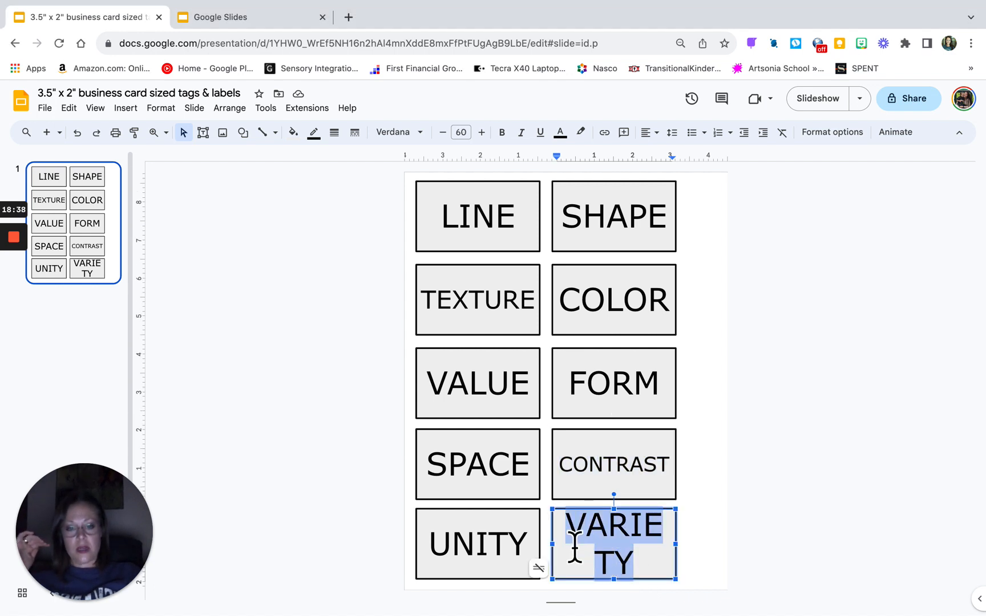
left_click(443, 135)
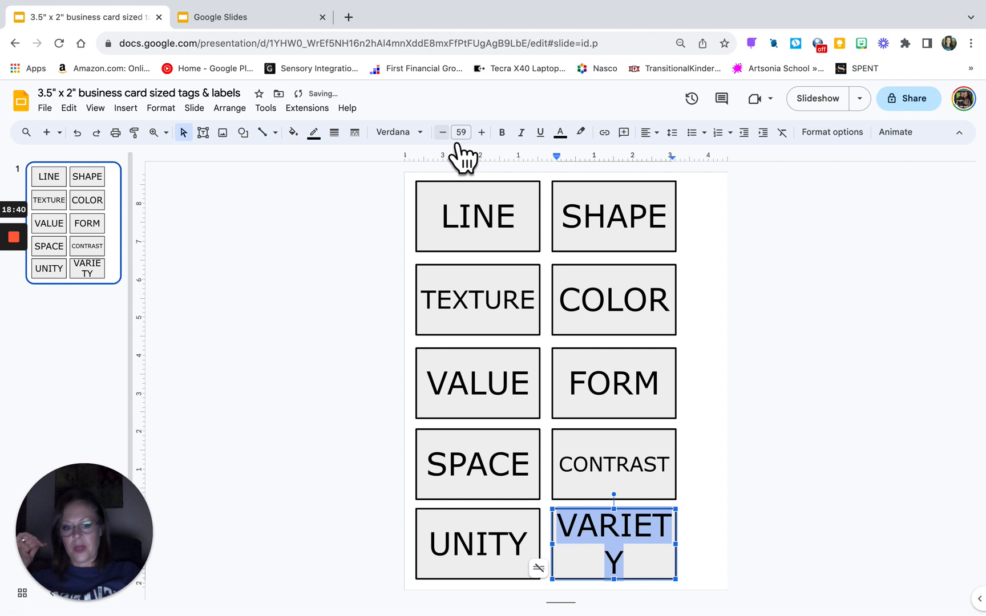
left_click(456, 143)
left_click(457, 144)
left_click(457, 144)
left_click(457, 144)
left_click(456, 144)
left_click(457, 144)
left_click(458, 144)
left_click(458, 144)
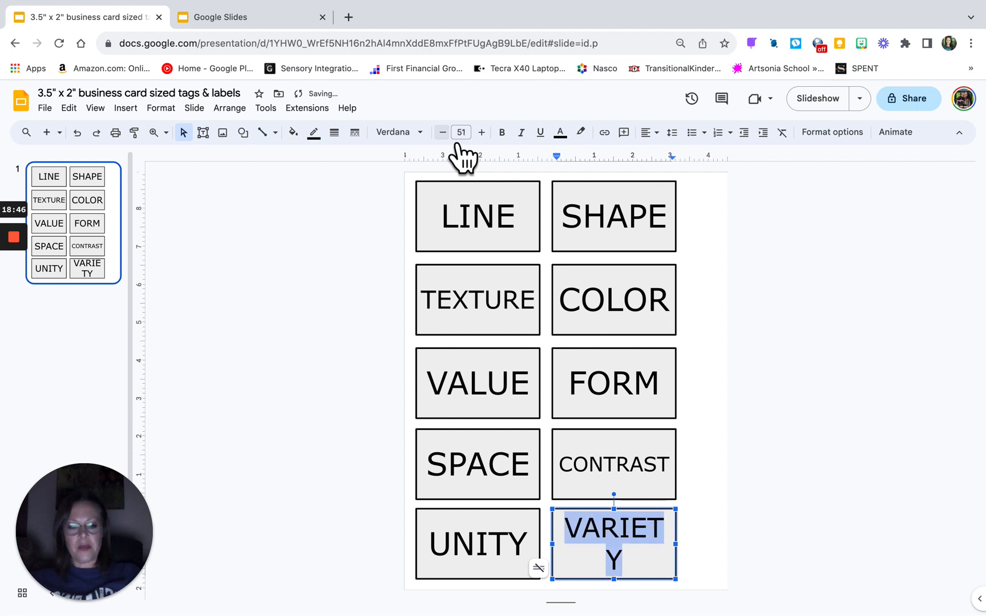
left_click(458, 144)
left_click(750, 356)
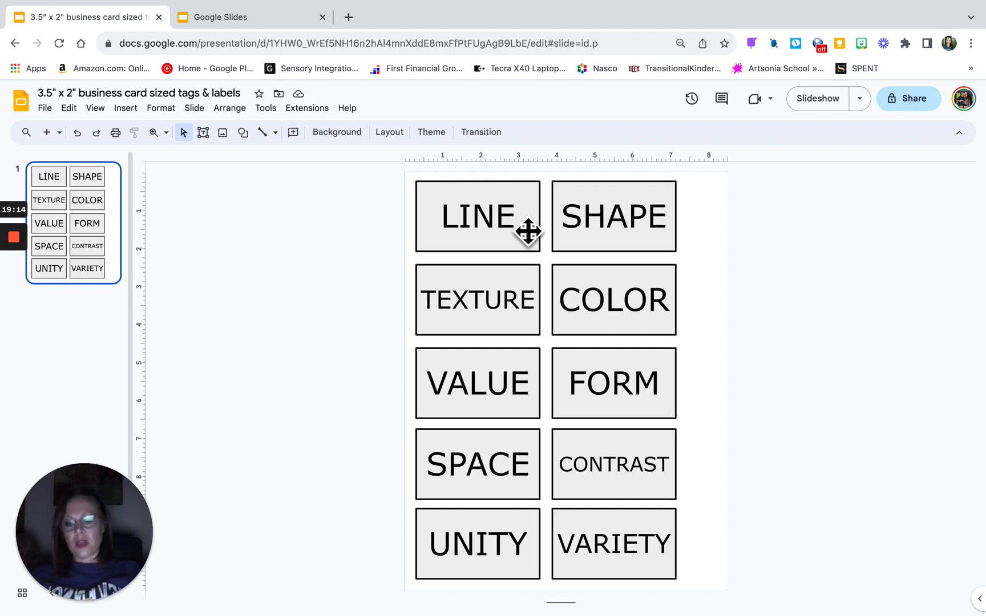
left_click(527, 231)
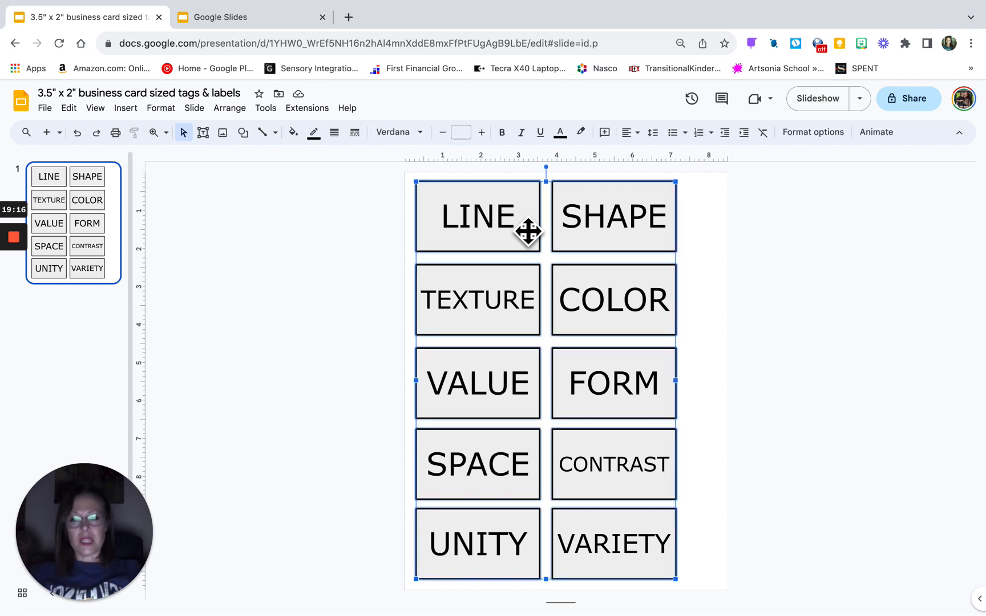
left_click(425, 136)
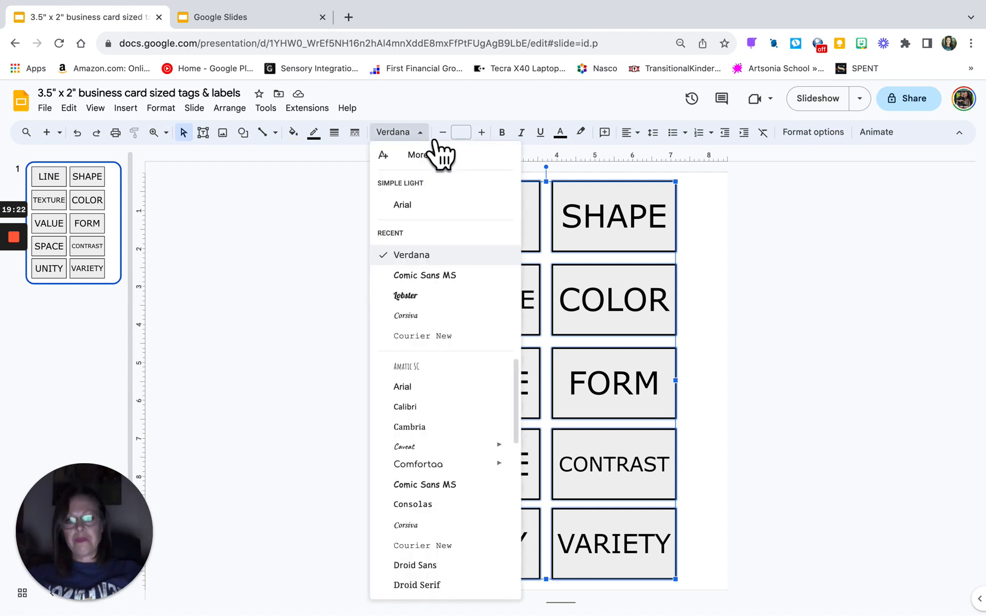
left_click(827, 393)
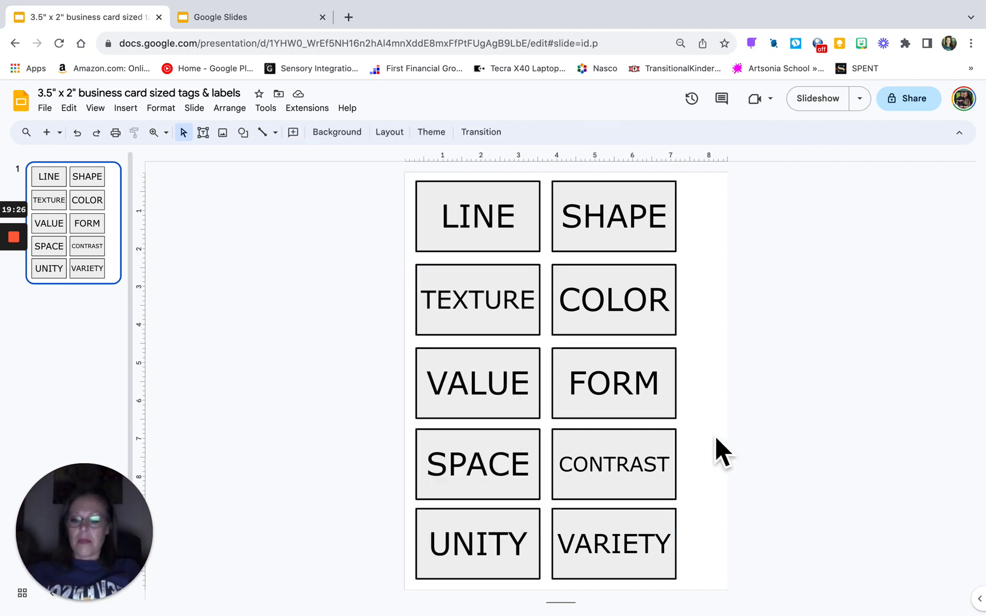
Step: Select all ten label boxes on the slide and try Pacifico as their font
key("super+a")
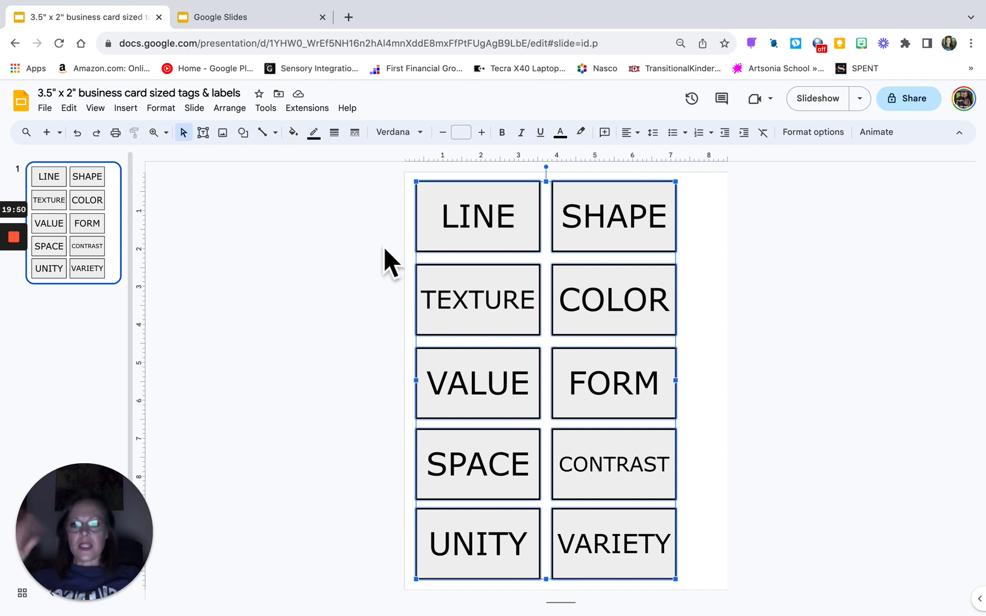
left_click(427, 138)
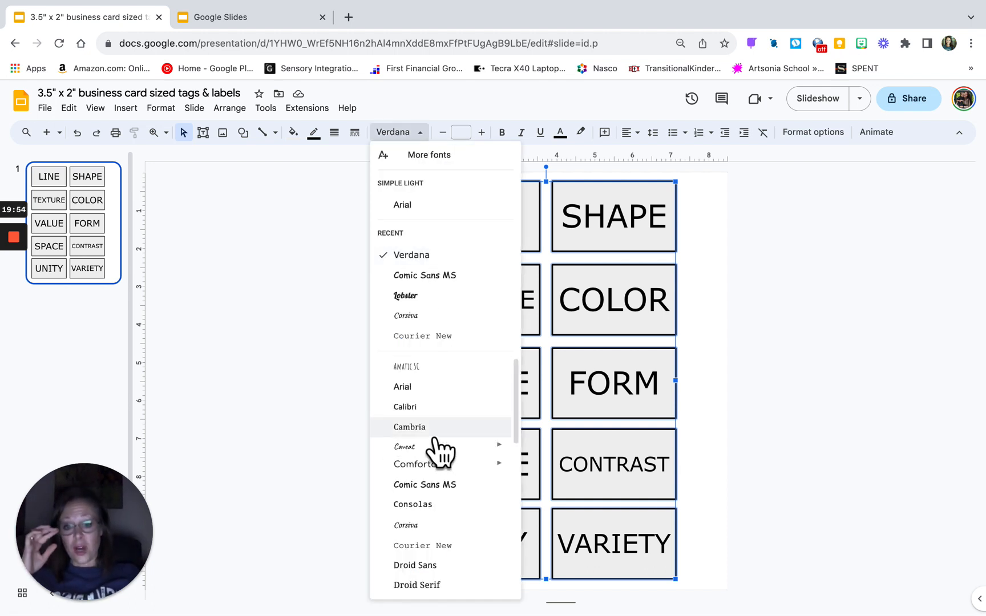
scroll(434, 434, "down", 6)
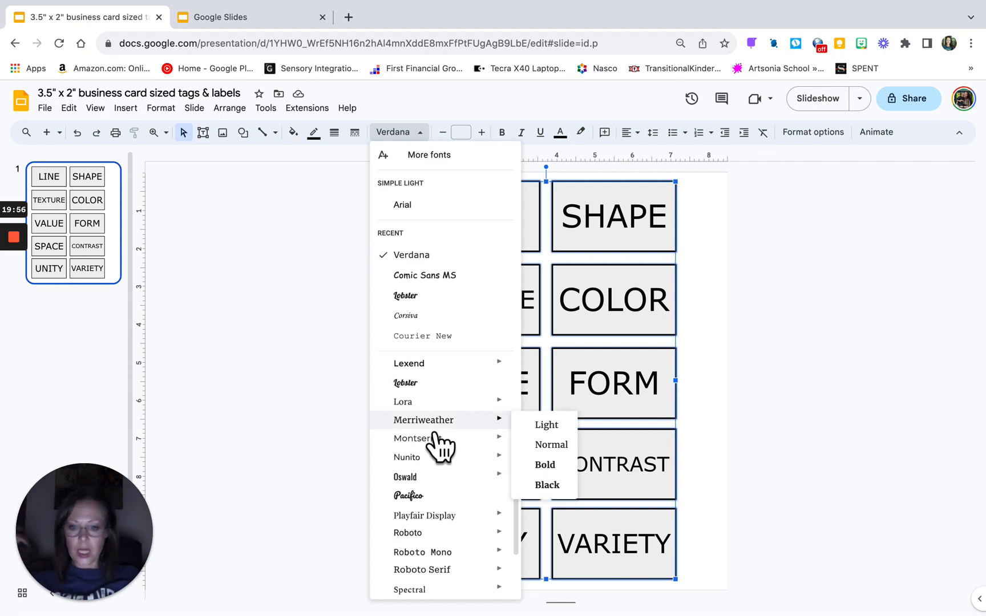
left_click(425, 447)
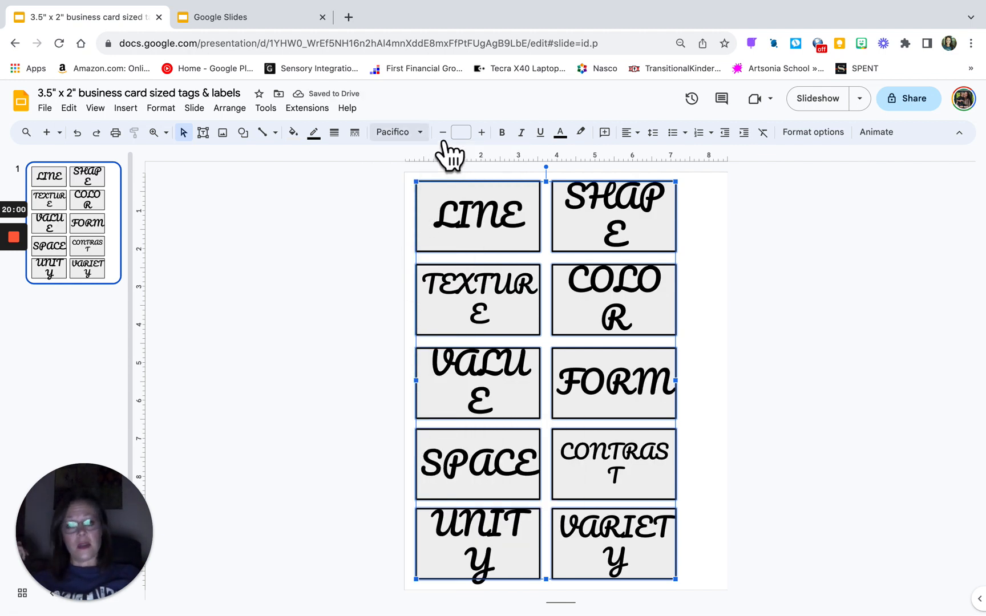
Step: Try Comic Sans MS and Lobster in turn as the font for all ten label boxes
left_click(423, 133)
scroll(451, 485, "down", 1)
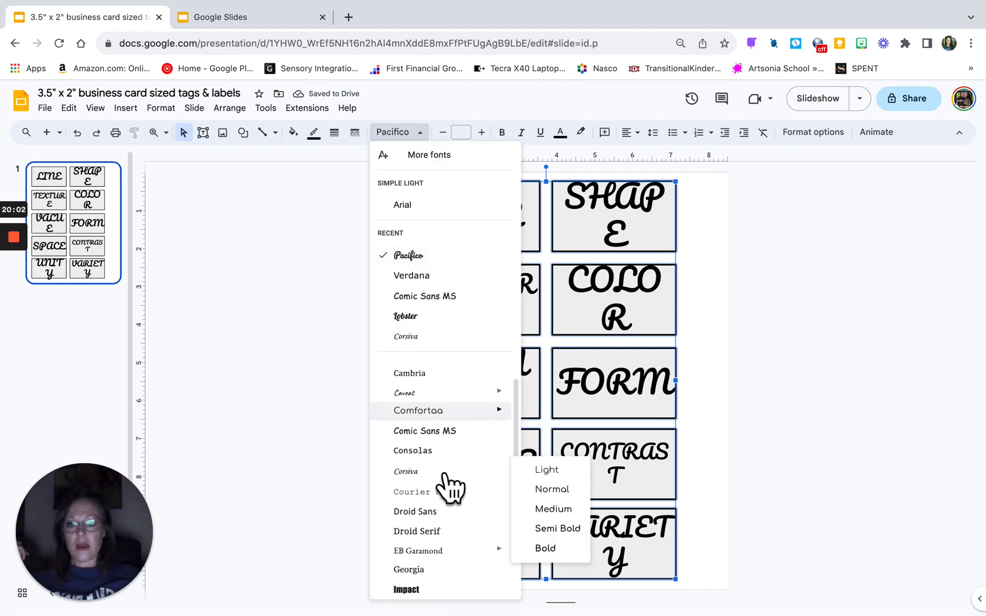
left_click(442, 302)
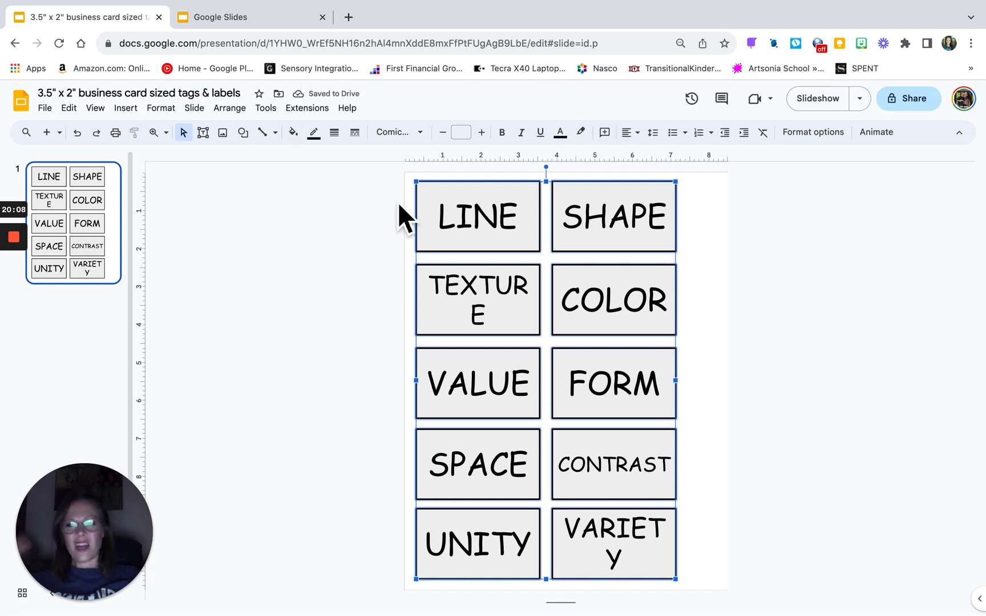
left_click(424, 137)
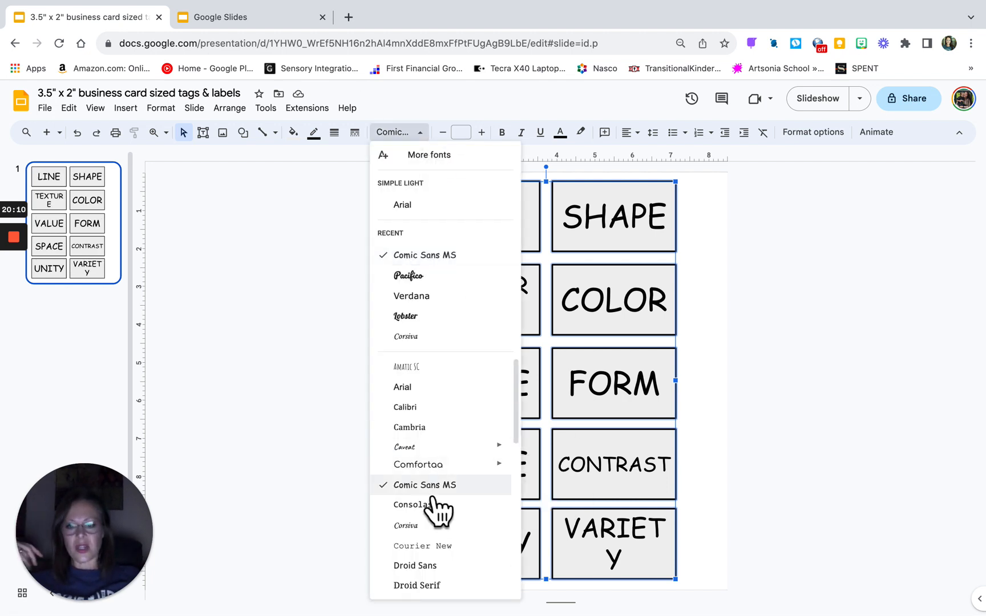
left_click(418, 323)
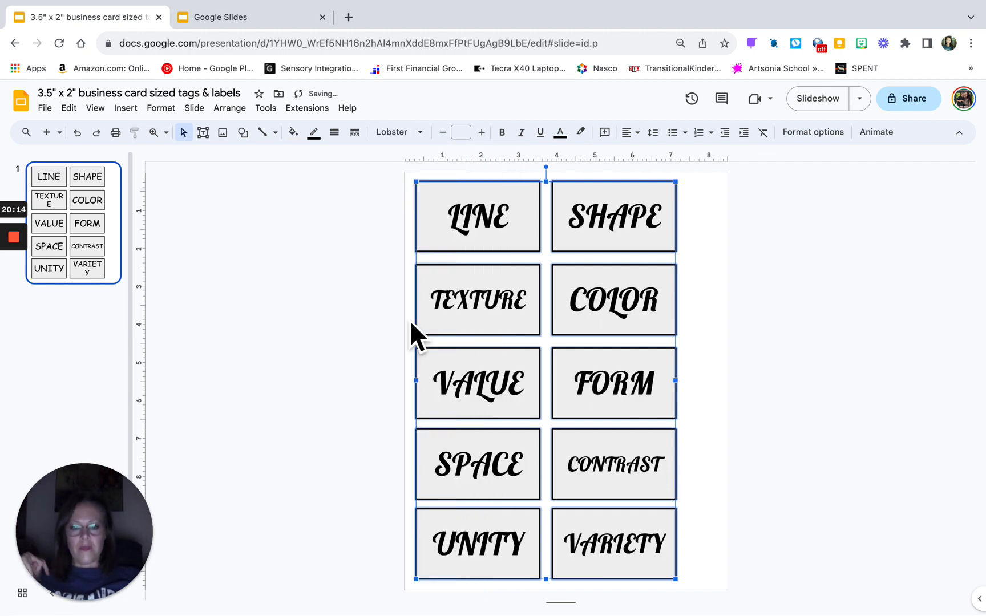
Step: Look through the available fonts and try Corsiva on all ten label boxes
left_click(422, 135)
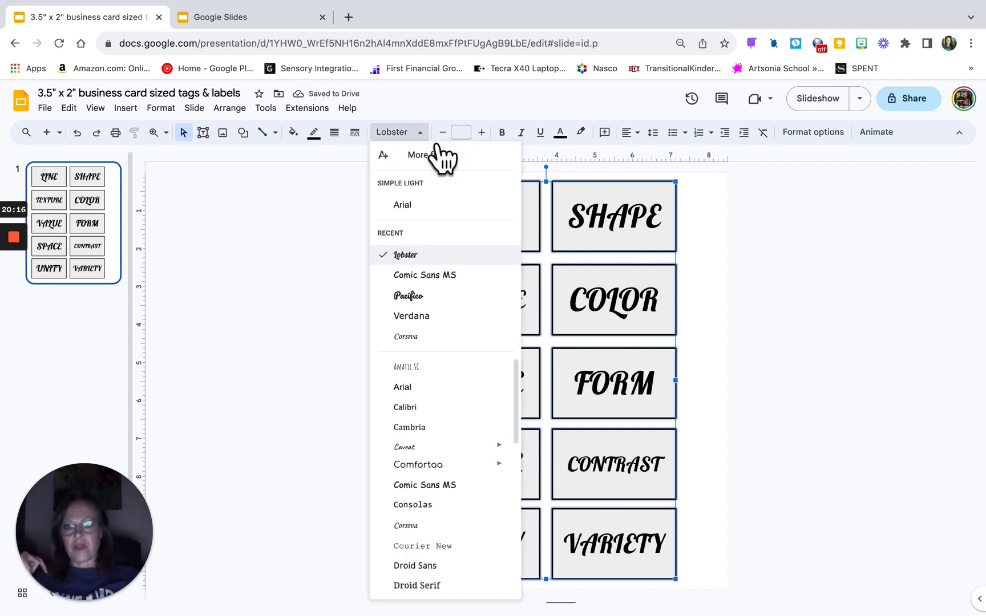
scroll(447, 442, "down", 2)
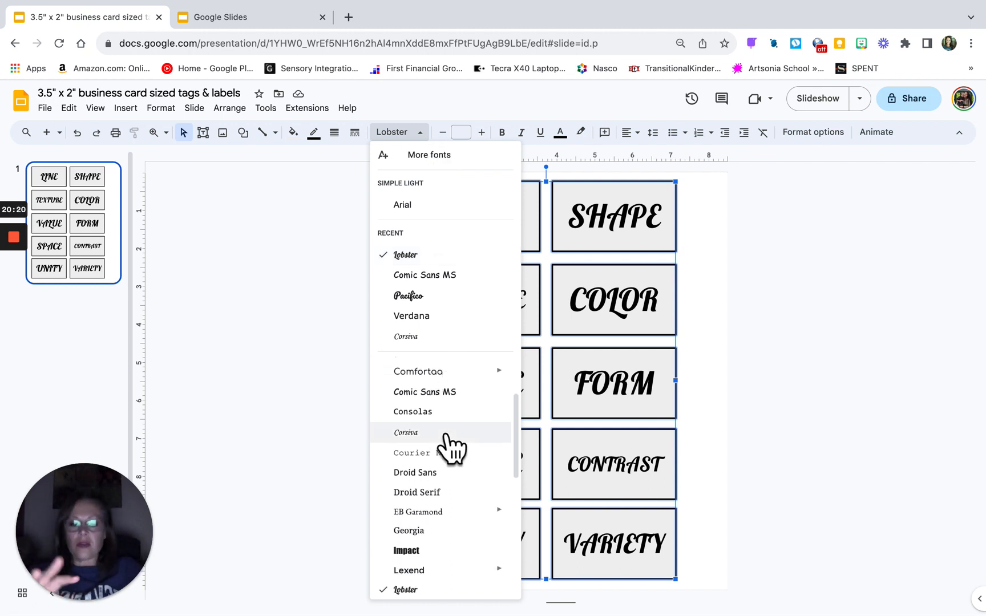
scroll(446, 437, "down", 2)
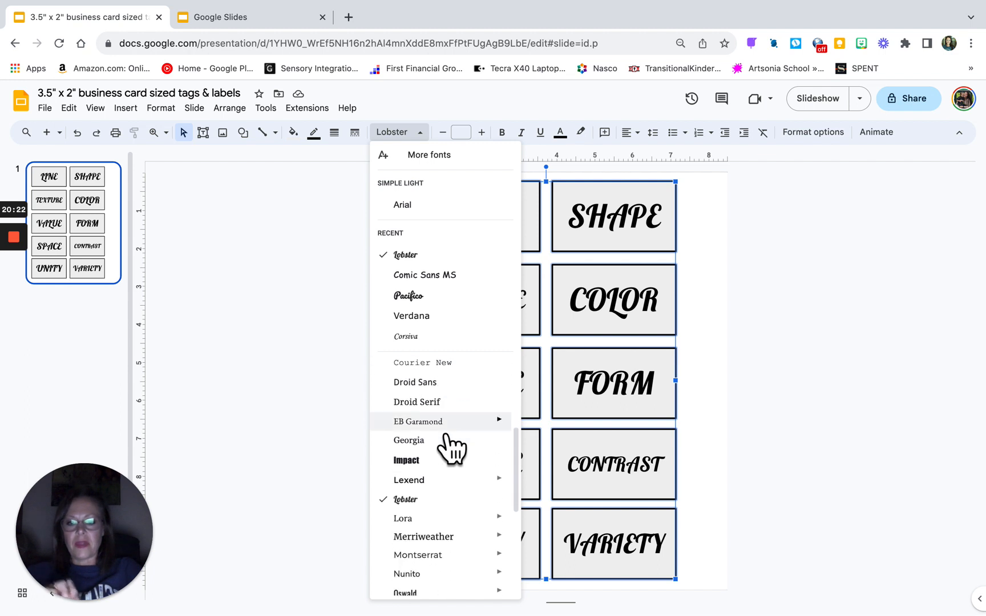
mouse_move(446, 437)
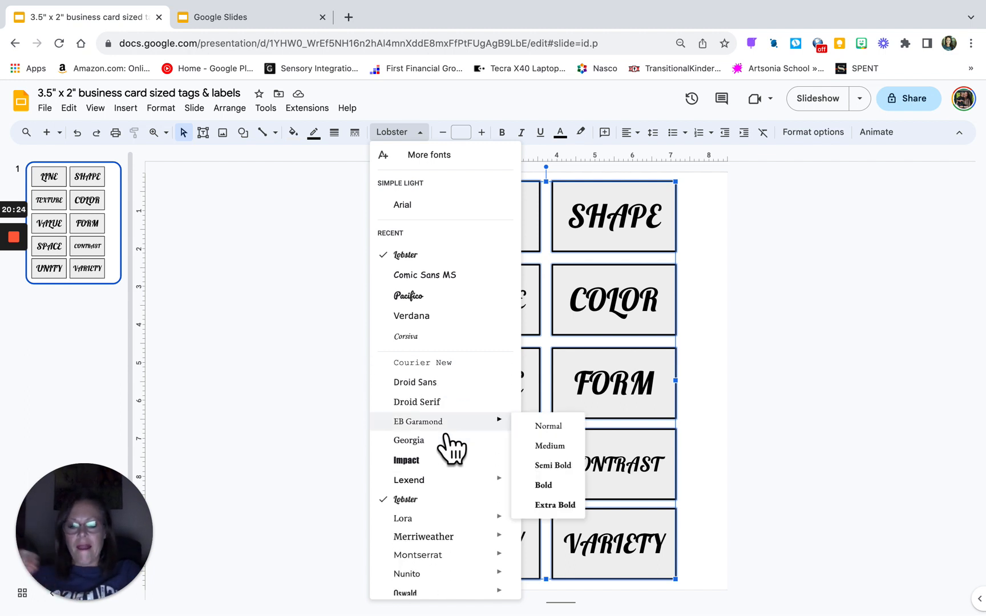
scroll(450, 449, "down", 4)
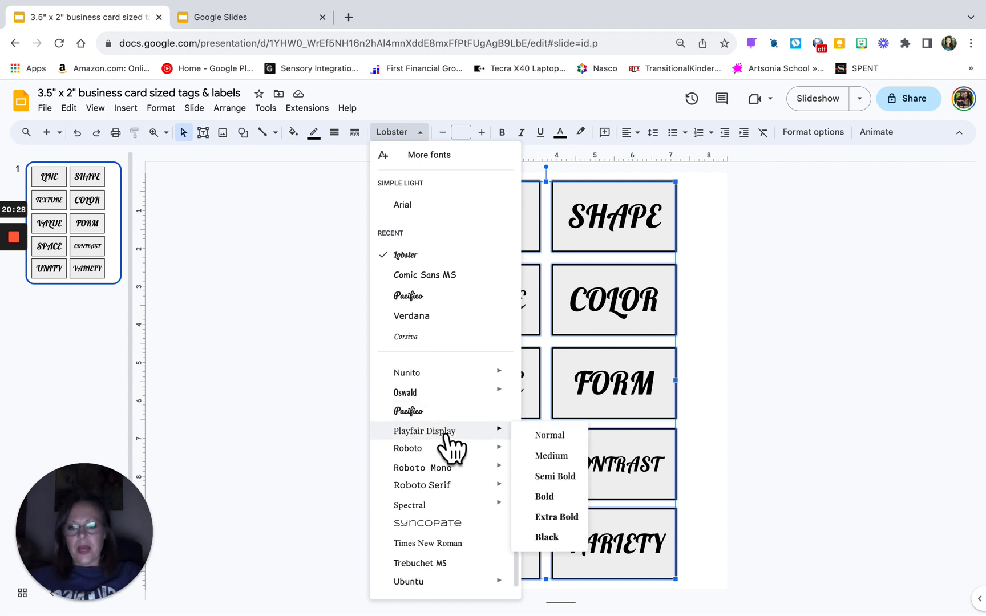
scroll(451, 449, "down", 1)
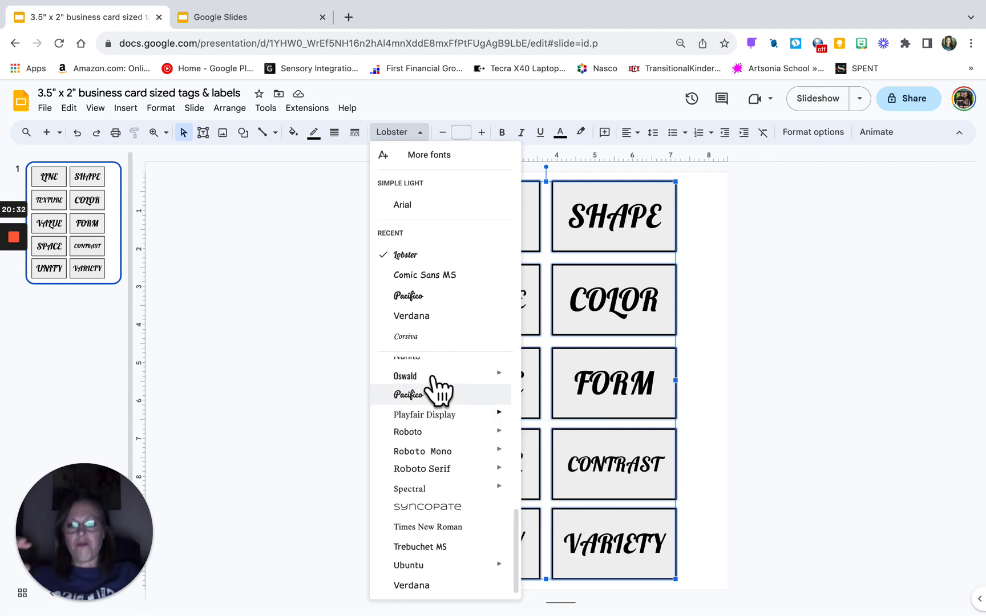
scroll(433, 377, "up", 3)
left_click(423, 342)
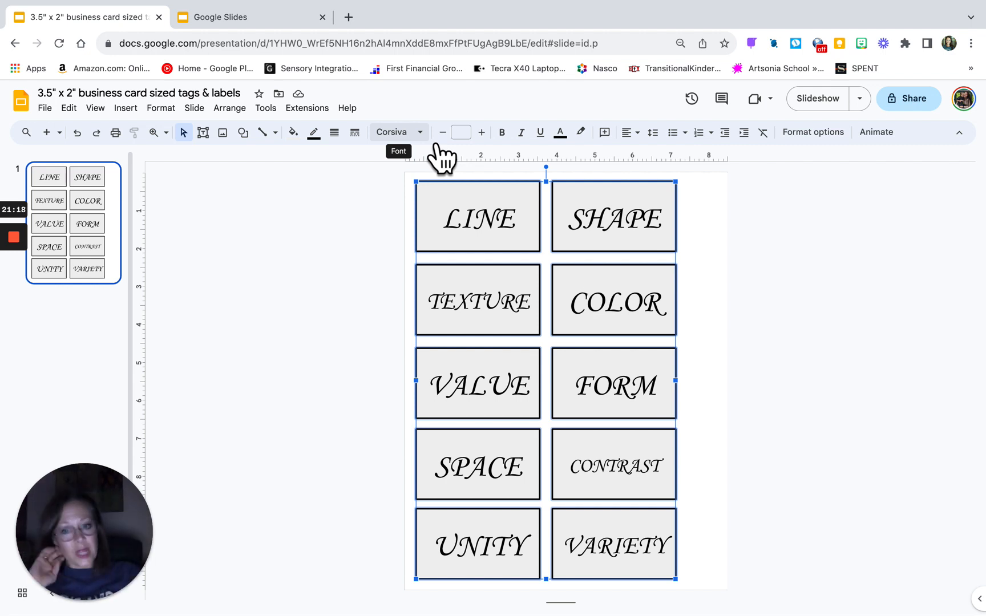
Step: Set the font of all ten label boxes back to Verdana and deselect them
left_click(436, 144)
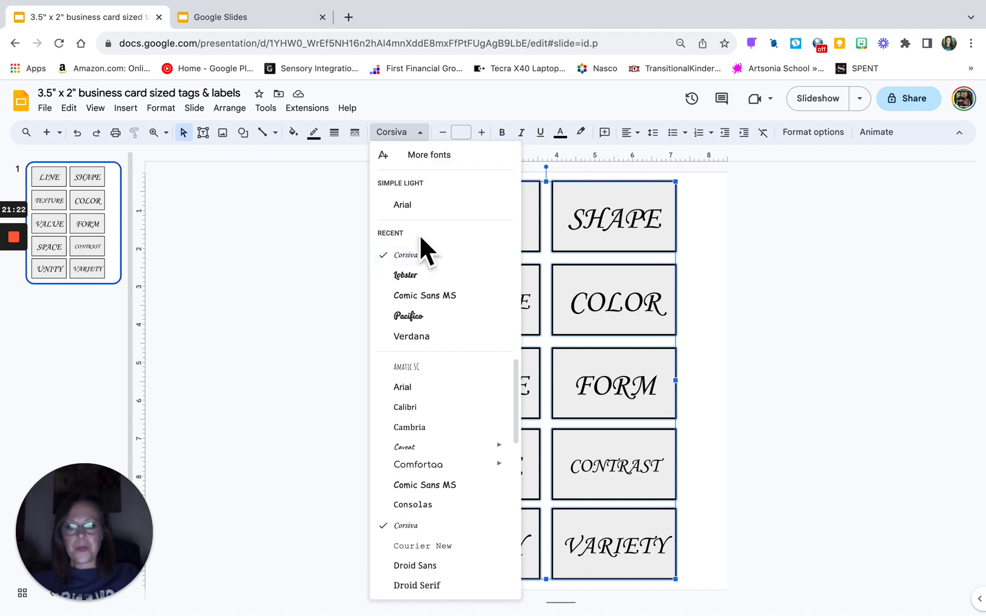
left_click(423, 337)
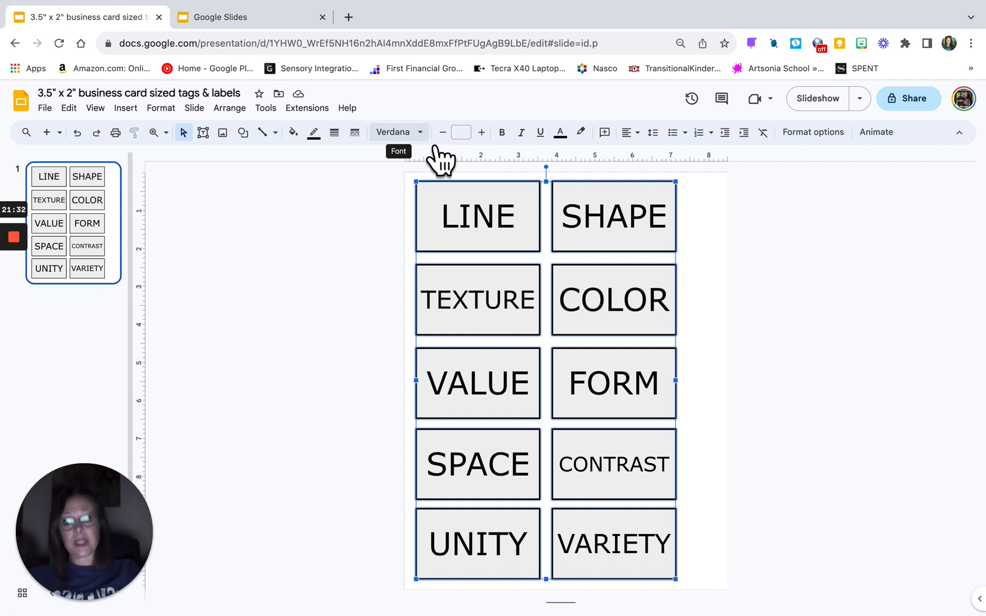
left_click(768, 331)
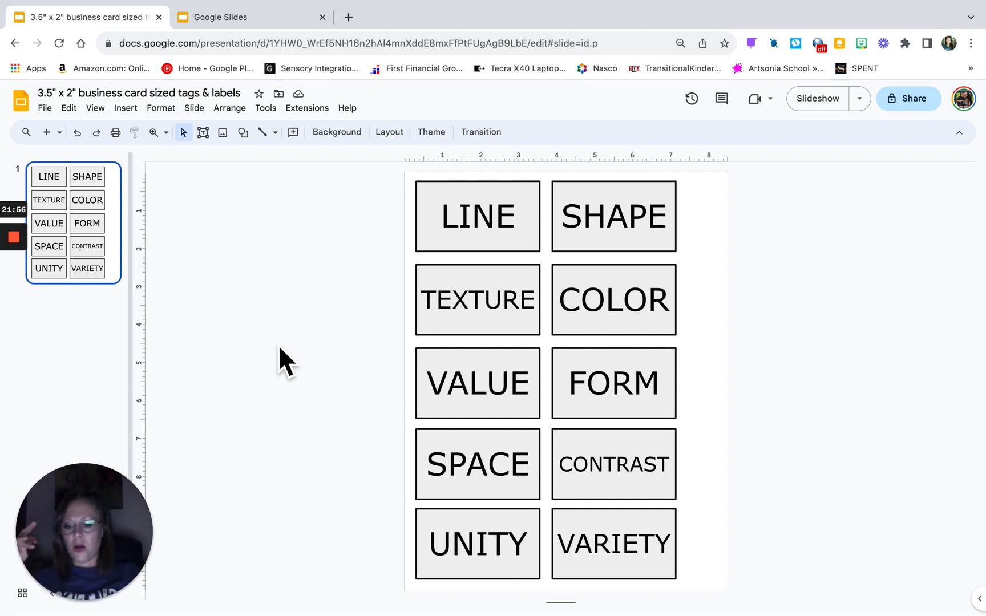
Step: Preview the label sheet for printing and close the preview without printing
left_click(46, 108)
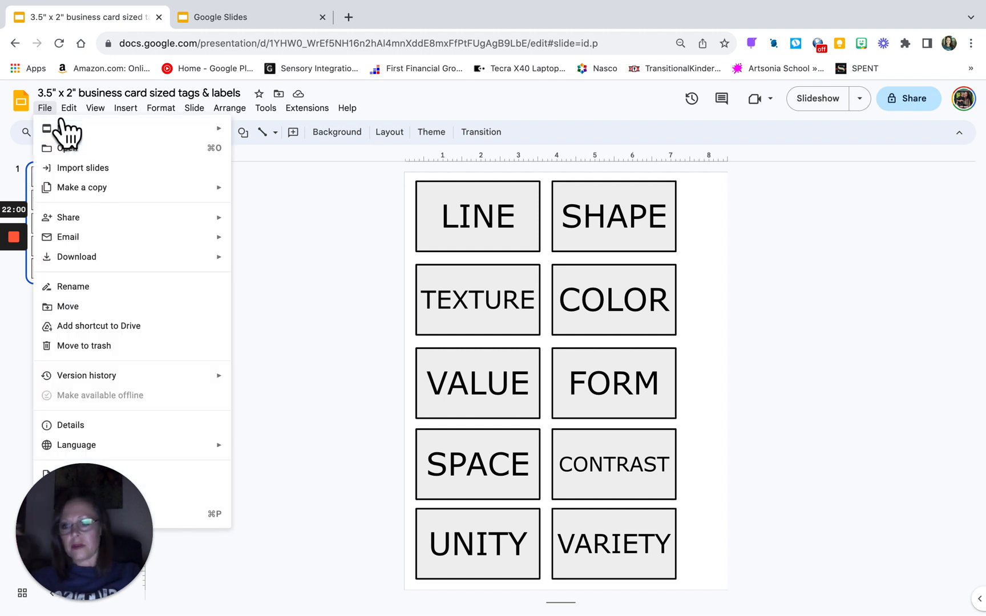
left_click(202, 516)
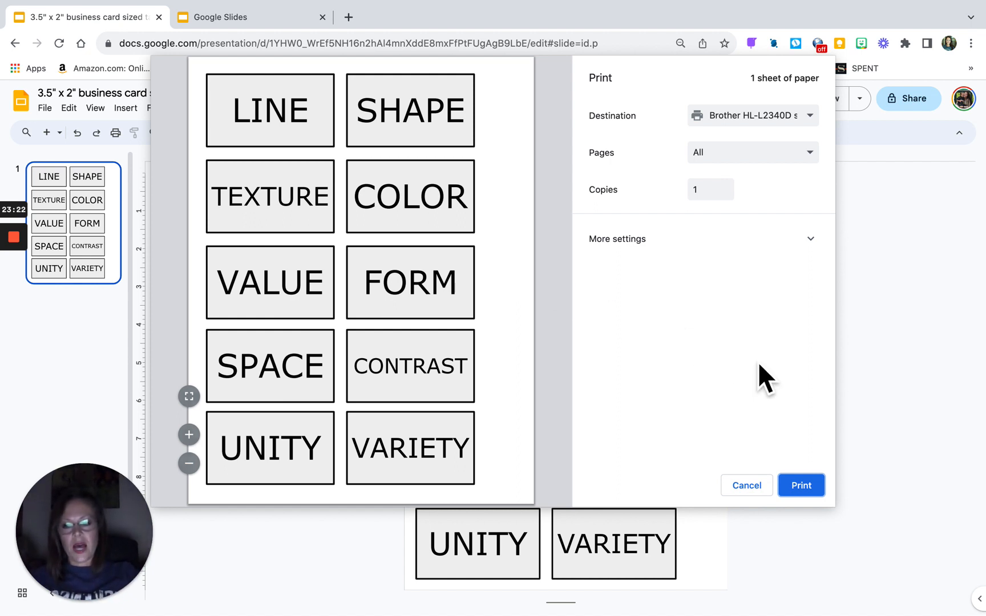
left_click(760, 495)
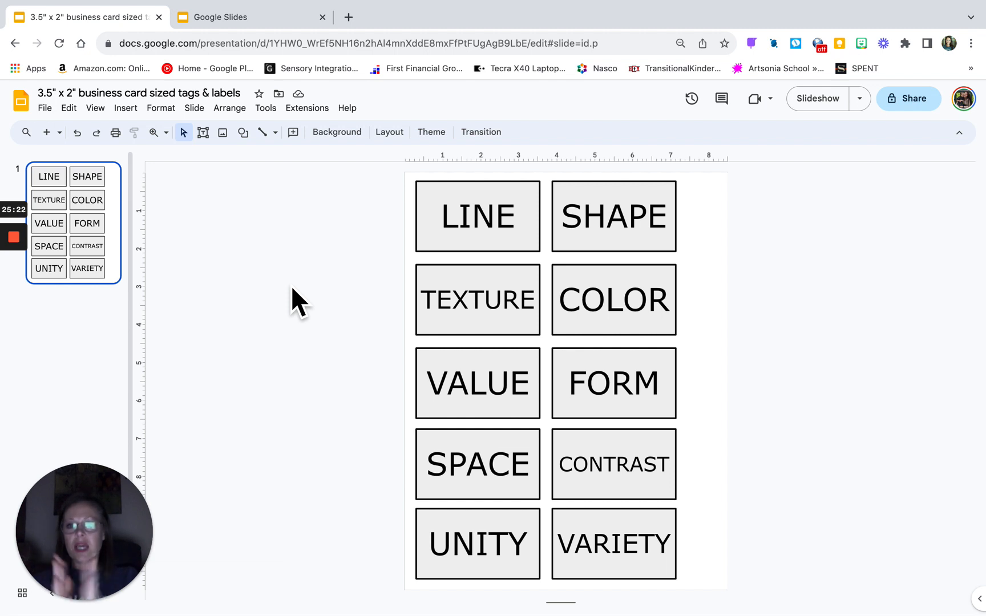
Step: Start a copy of the entire presentation and remove the "Copy of" prefix from its name
left_click(45, 108)
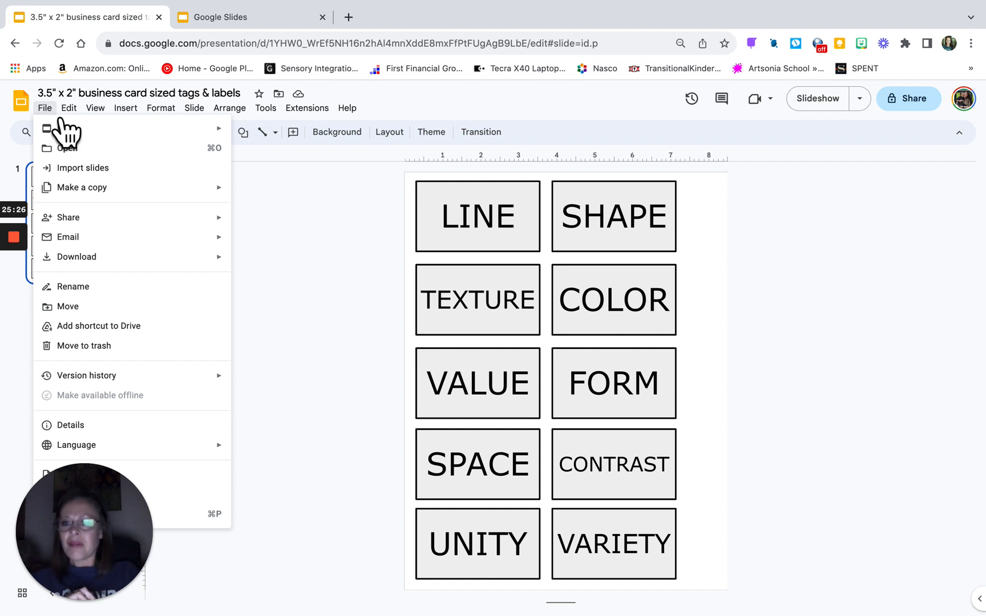
mouse_move(105, 194)
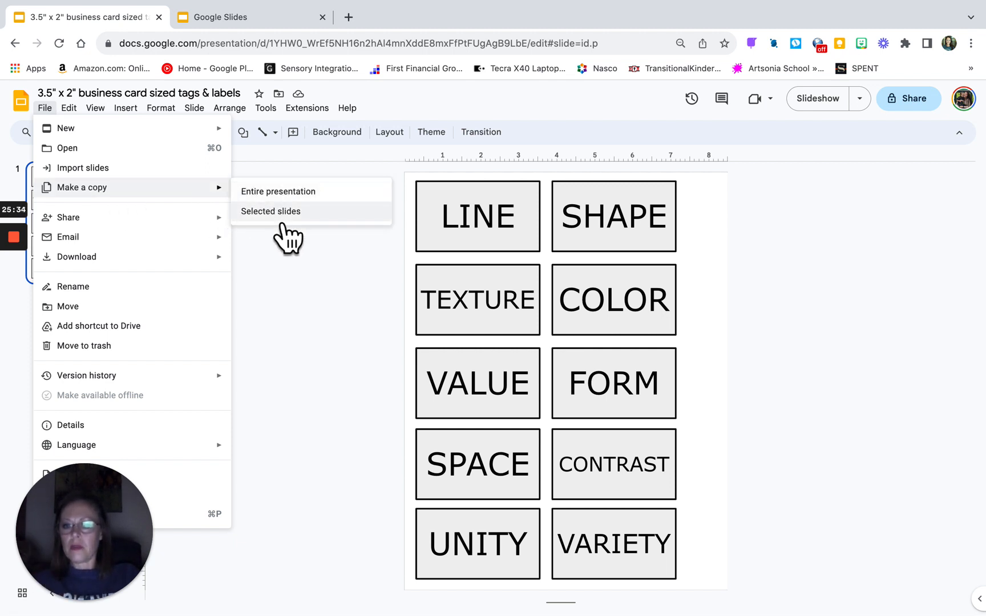
left_click(286, 194)
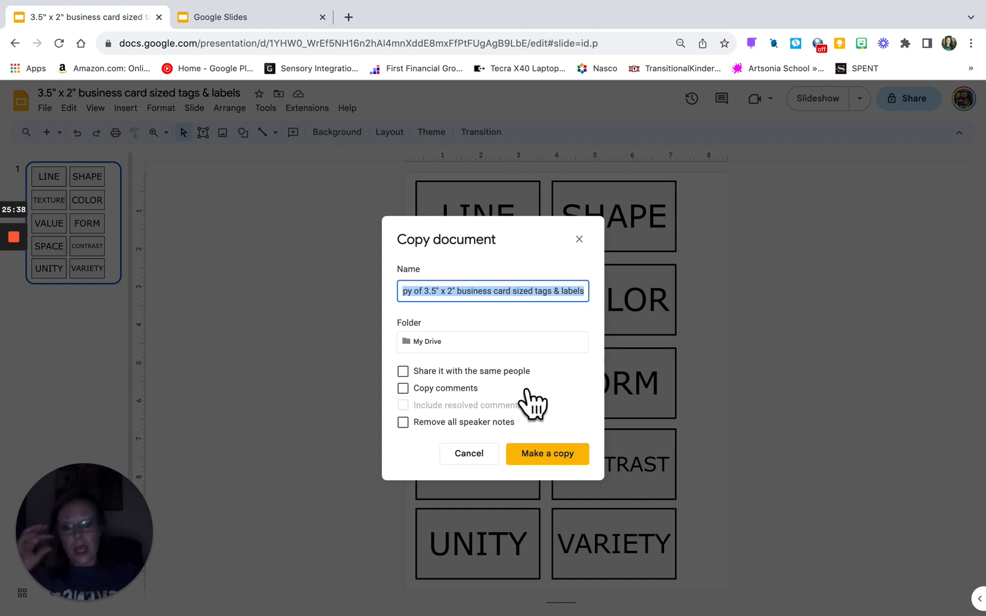
left_click(425, 306)
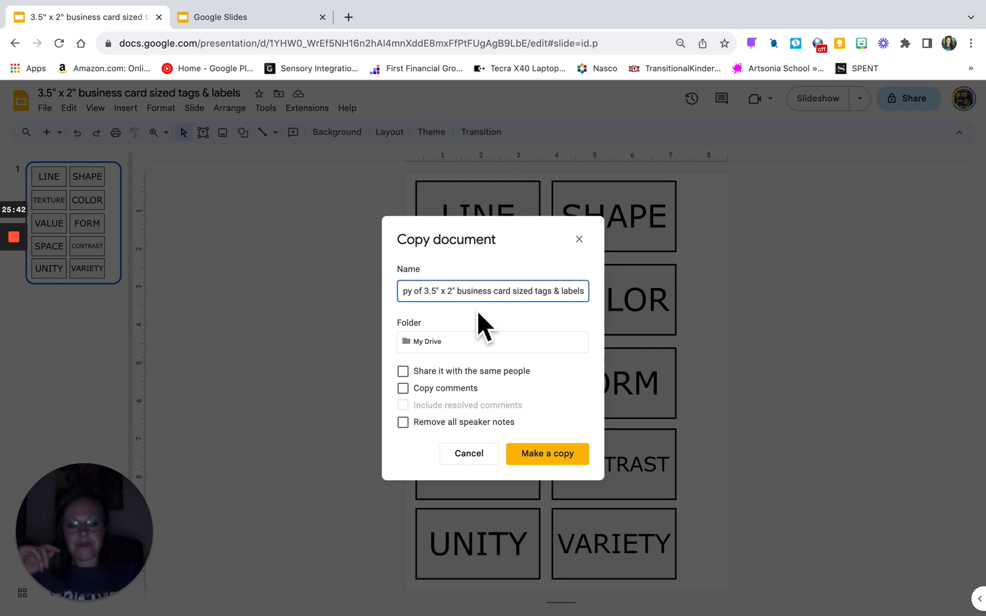
key("BackSpace")
key("BackSpace")
key("BackSpace")
key("BackSpace")
key("BackSpace")
key("BackSpace")
key("BackSpace")
key("BackSpace")
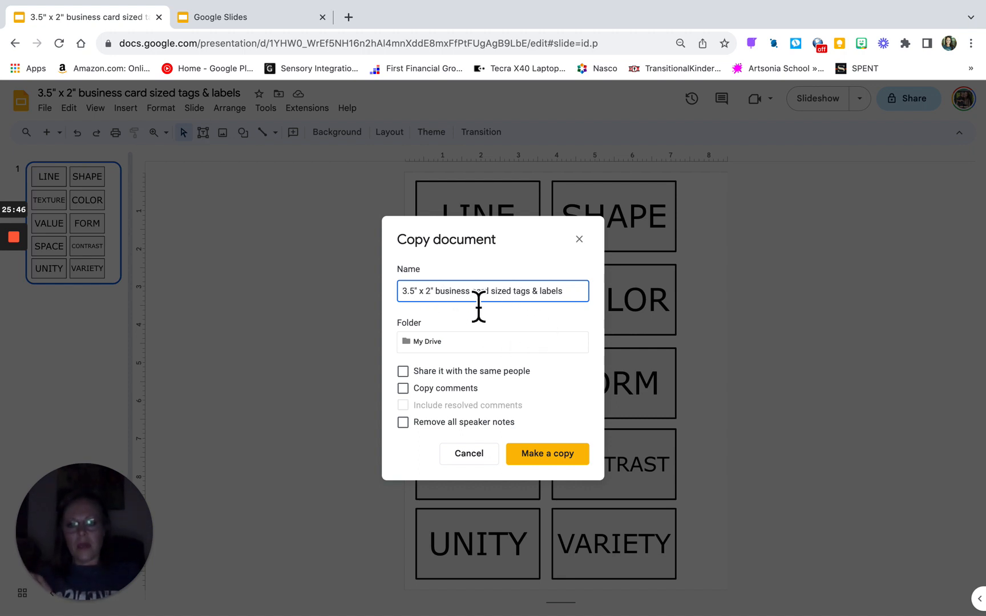
Step: Add "Elements of Art" to the end of the copy's name and create the copy in My Drive
left_click(578, 300)
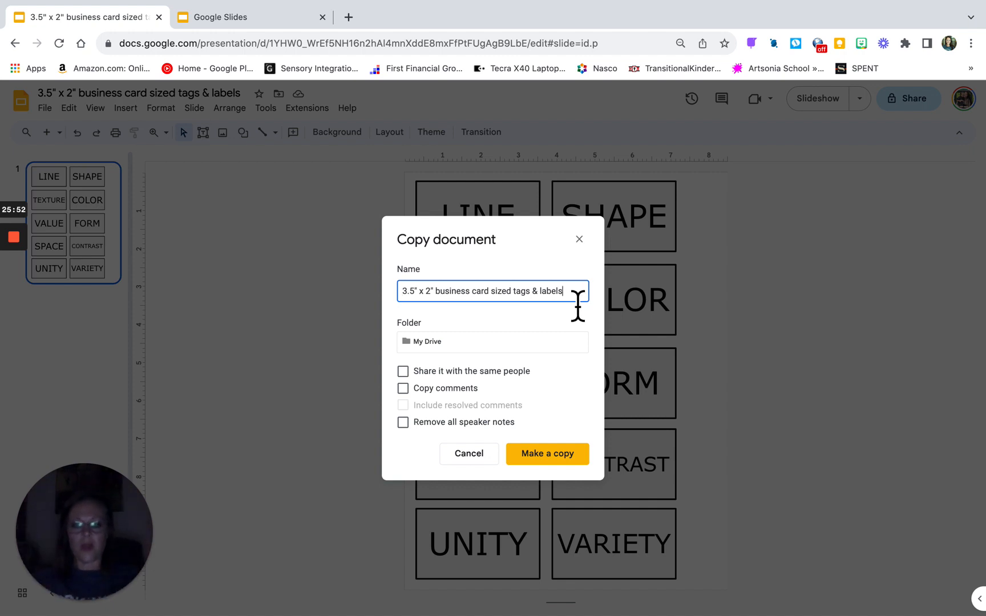
type("Elem")
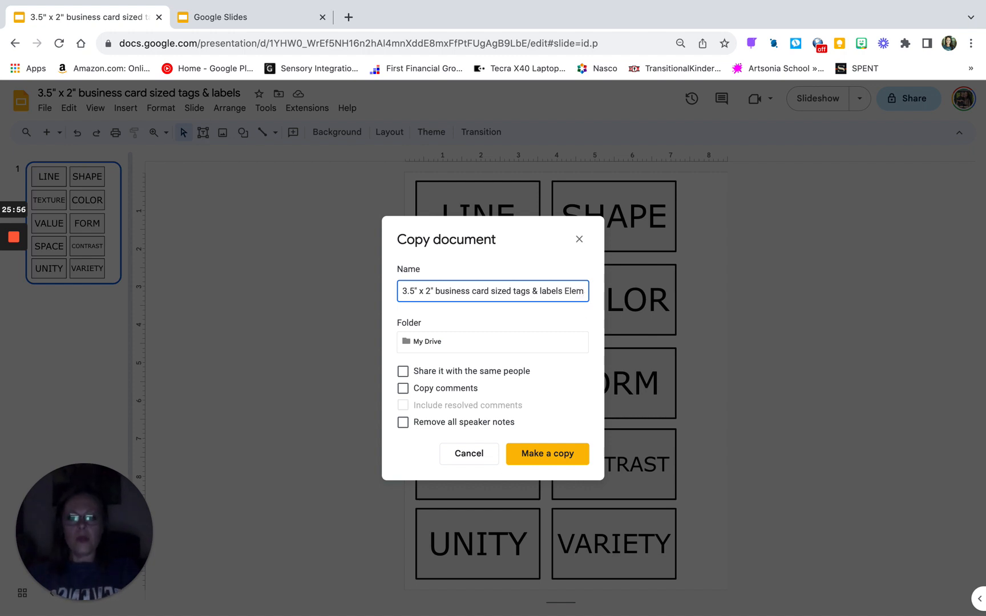
type("ents of")
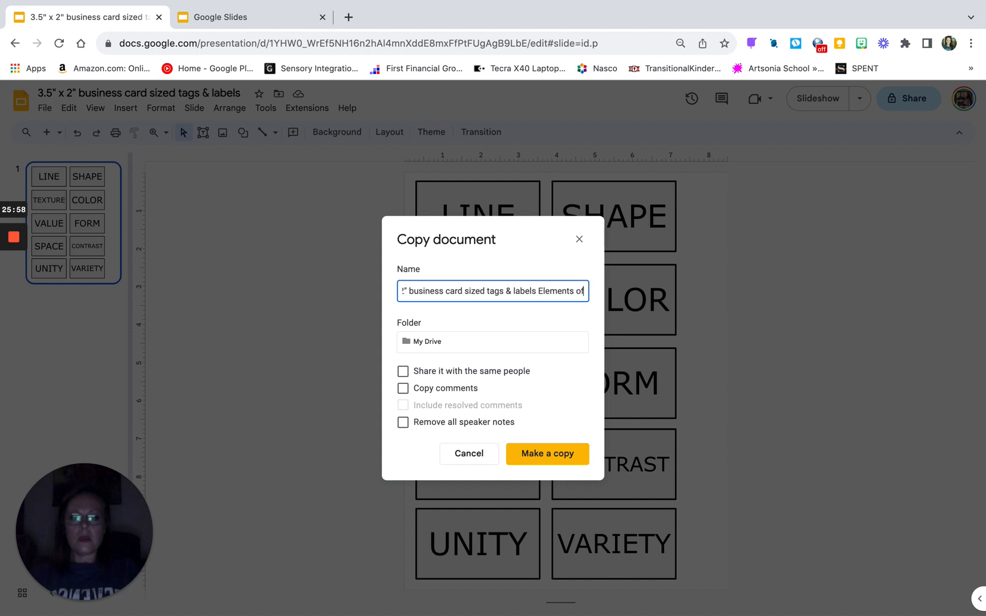
type(" Art")
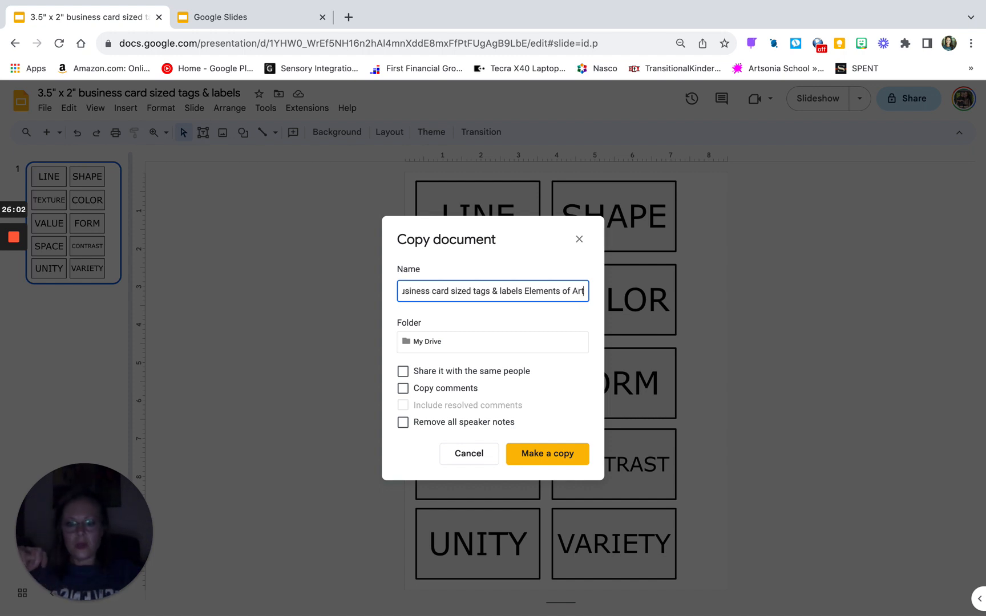
left_click(569, 458)
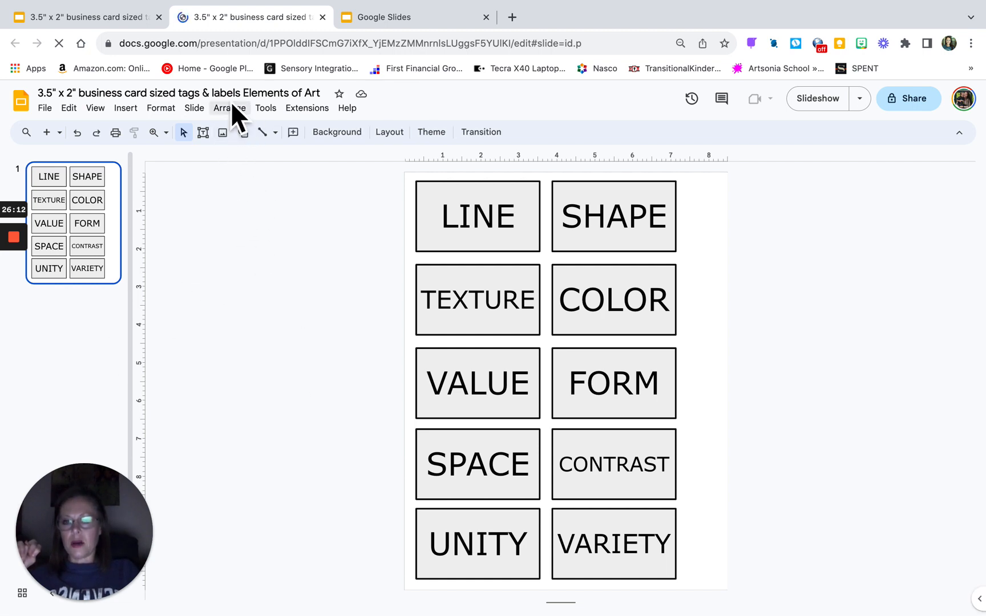
Step: Compare the original label presentation with the Elements of Art copy, finishing on the copy
left_click(103, 17)
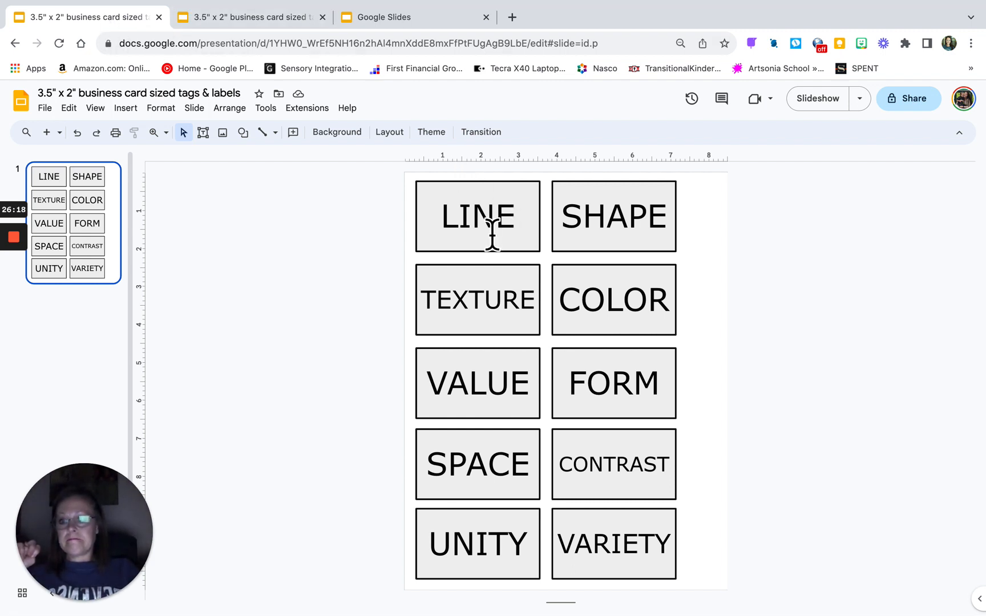
left_click(252, 17)
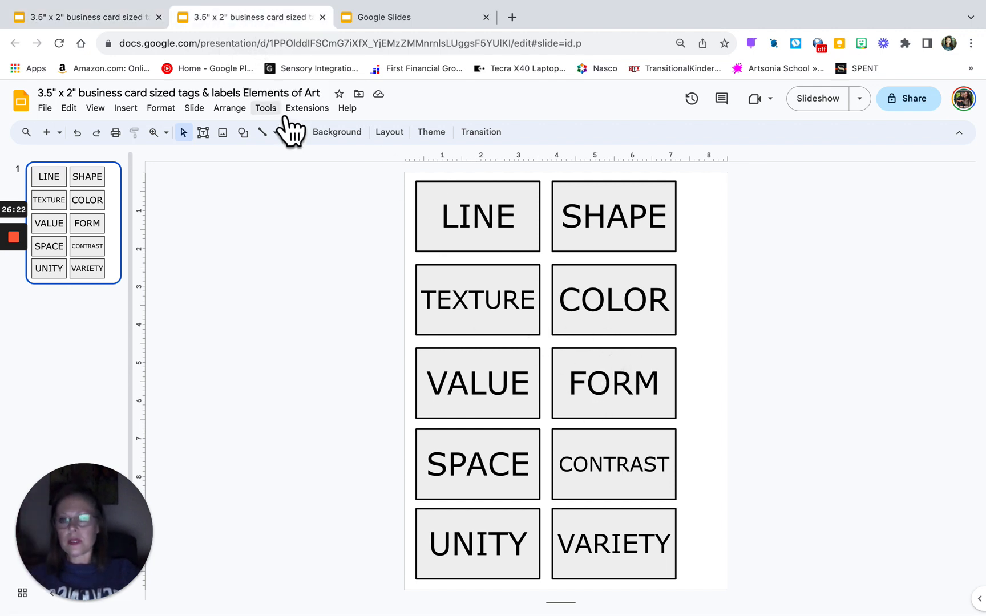
left_click(98, 16)
left_click(254, 16)
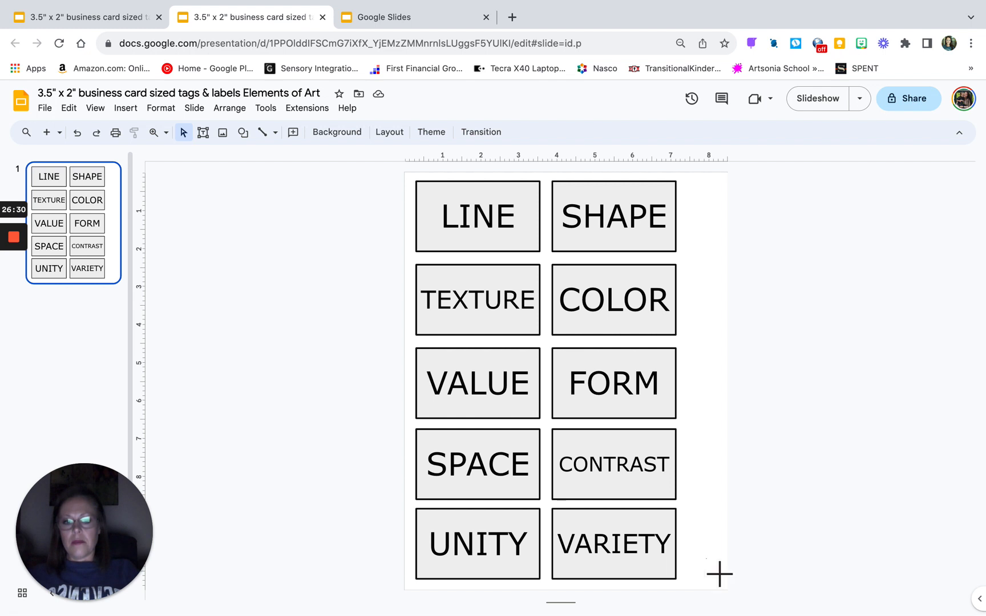
Step: Try a long-dash border on all ten label boxes in the copy and deselect them
key("super+a")
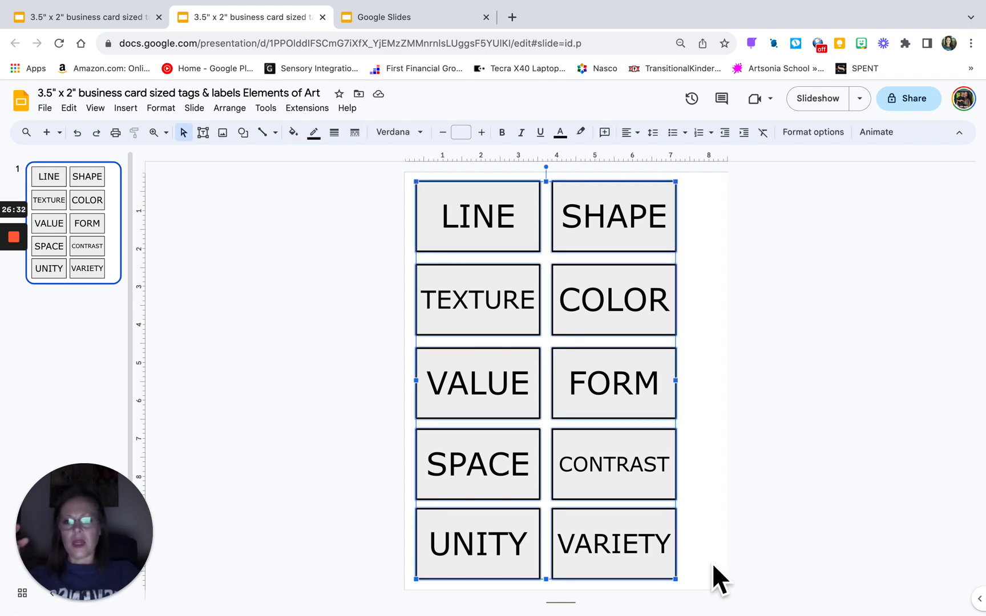
left_click(355, 134)
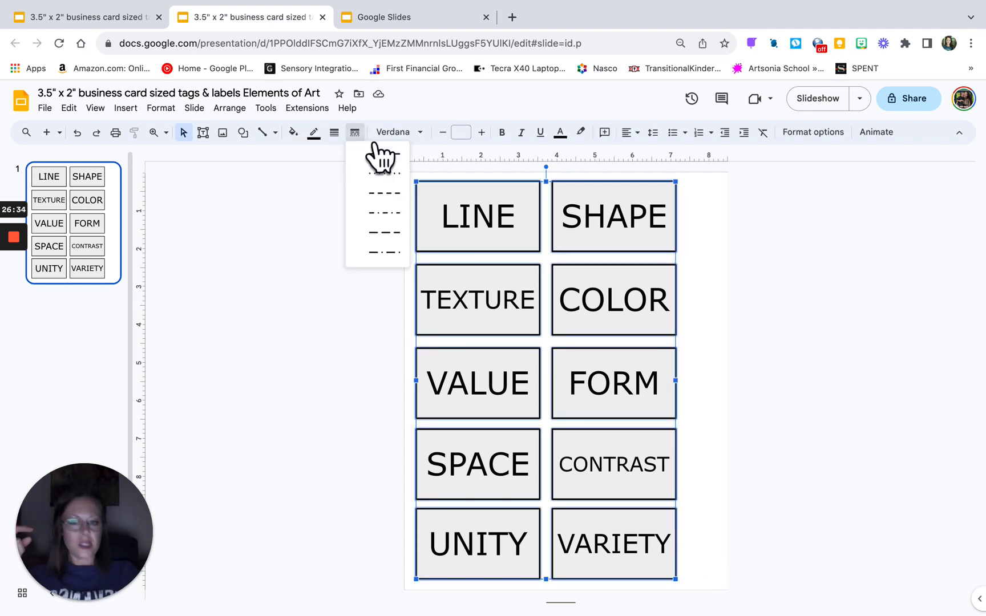
left_click(406, 236)
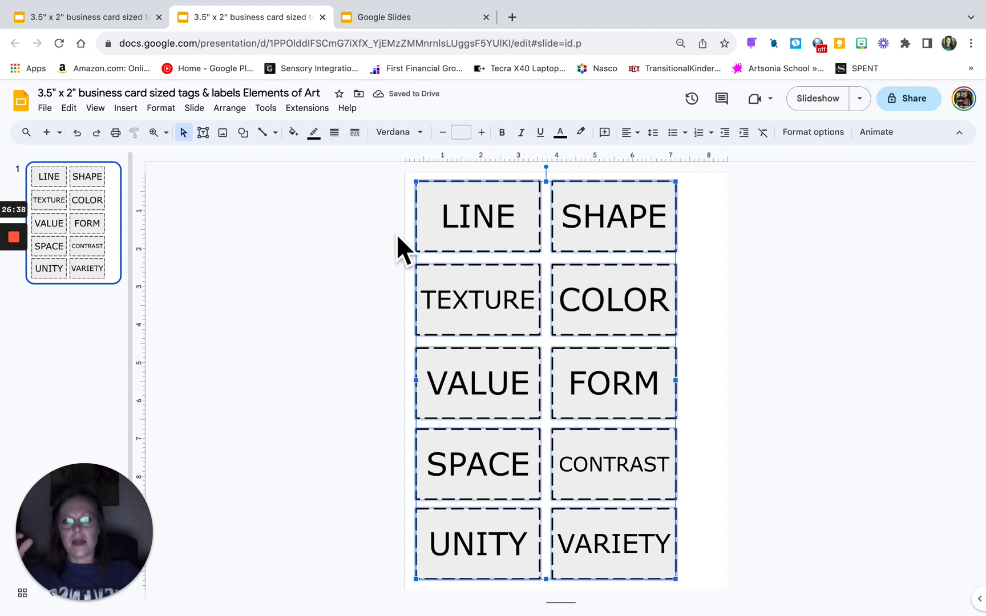
left_click(749, 411)
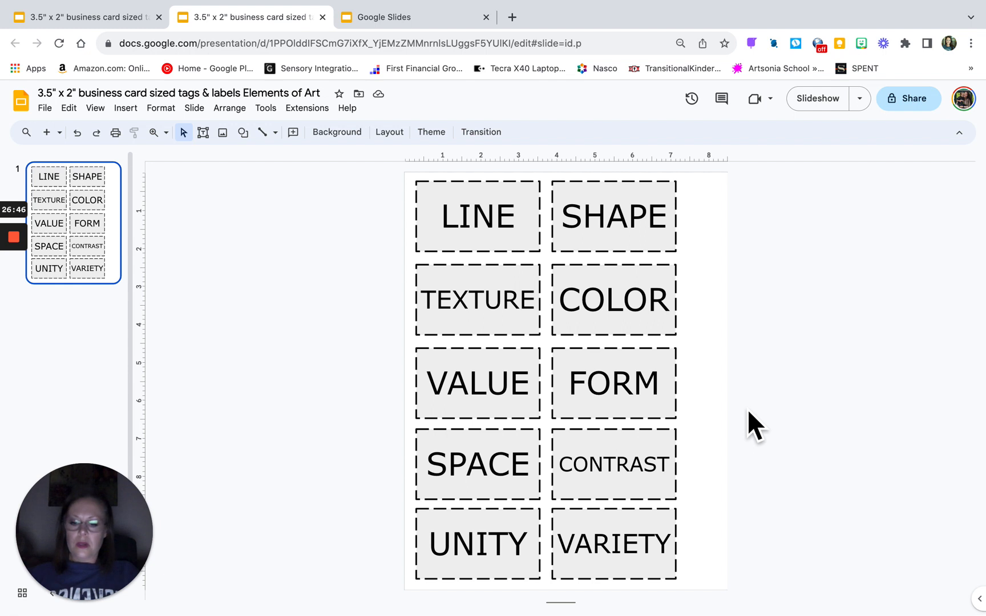
Step: Set the border style of all ten label boxes to long dash-dot and deselect them
key("super+a")
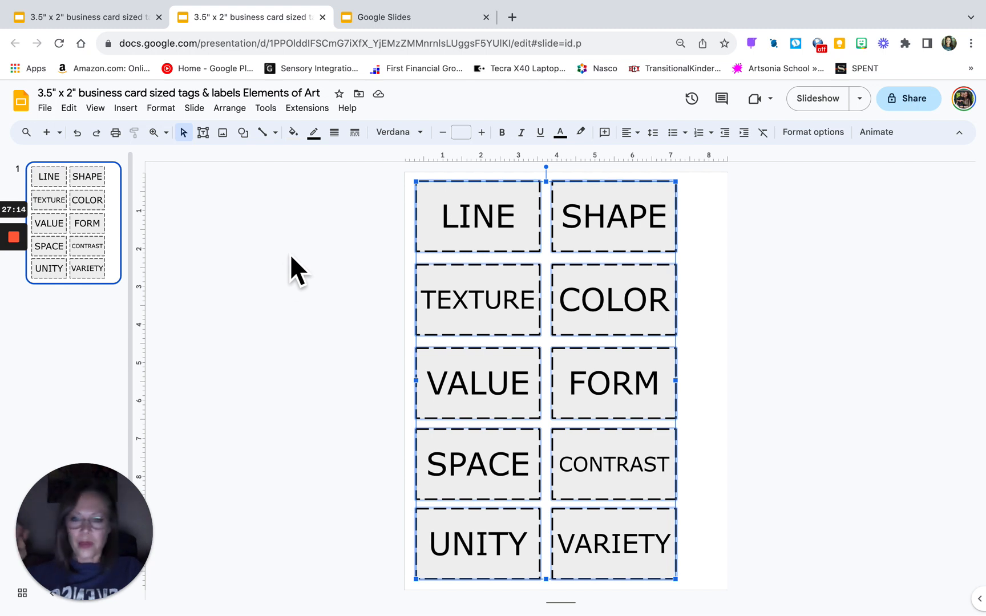
left_click(356, 133)
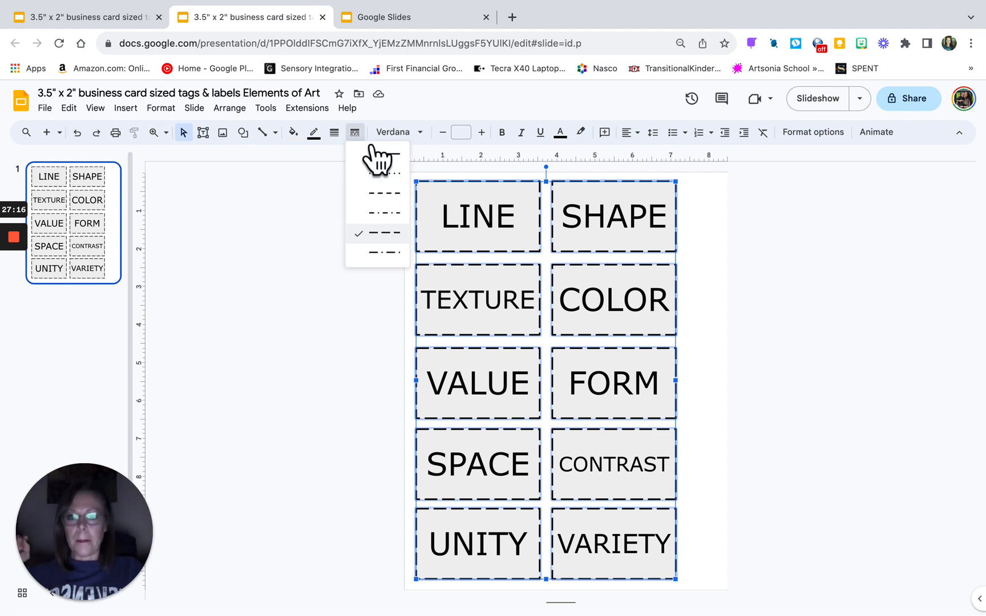
left_click(393, 252)
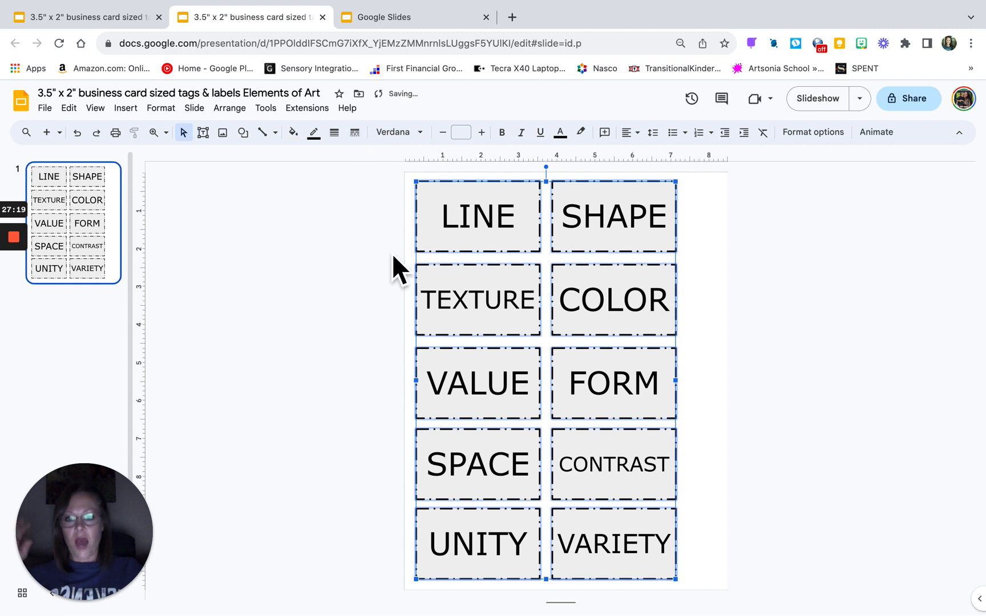
left_click(735, 351)
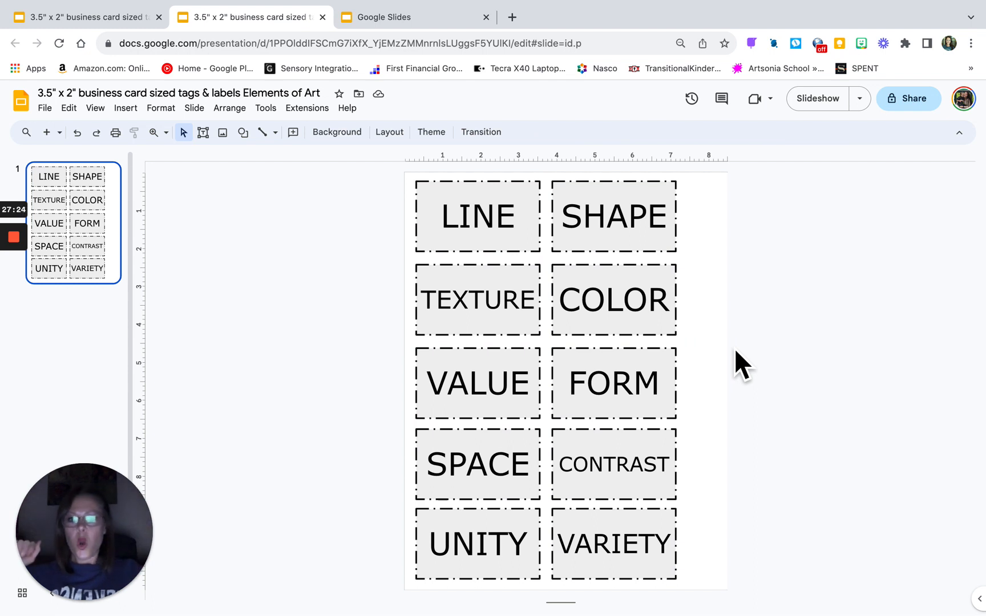
Step: Try border weights of 12px and 8px in turn on all ten label boxes
key("super+a")
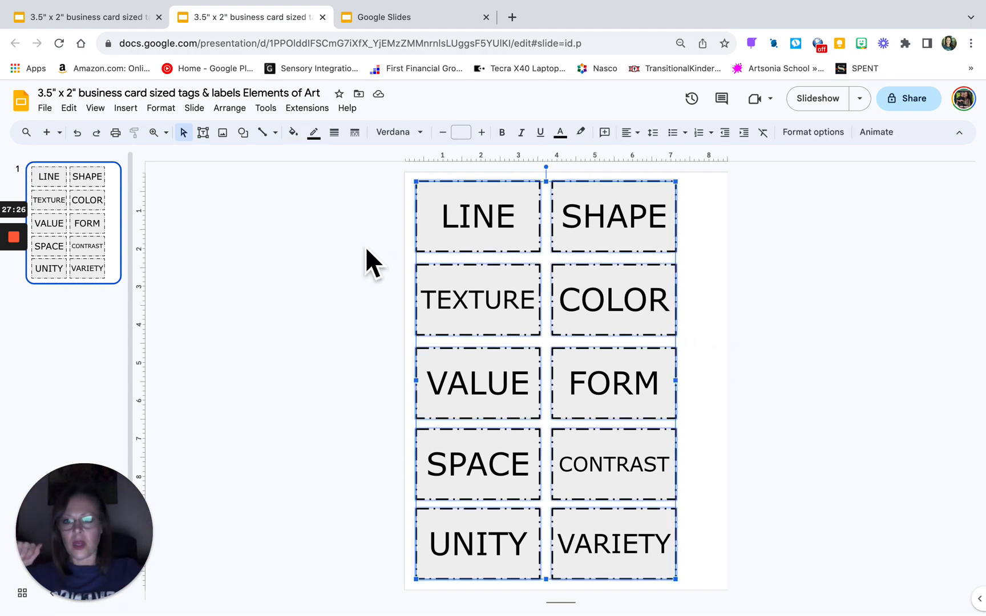
left_click(334, 133)
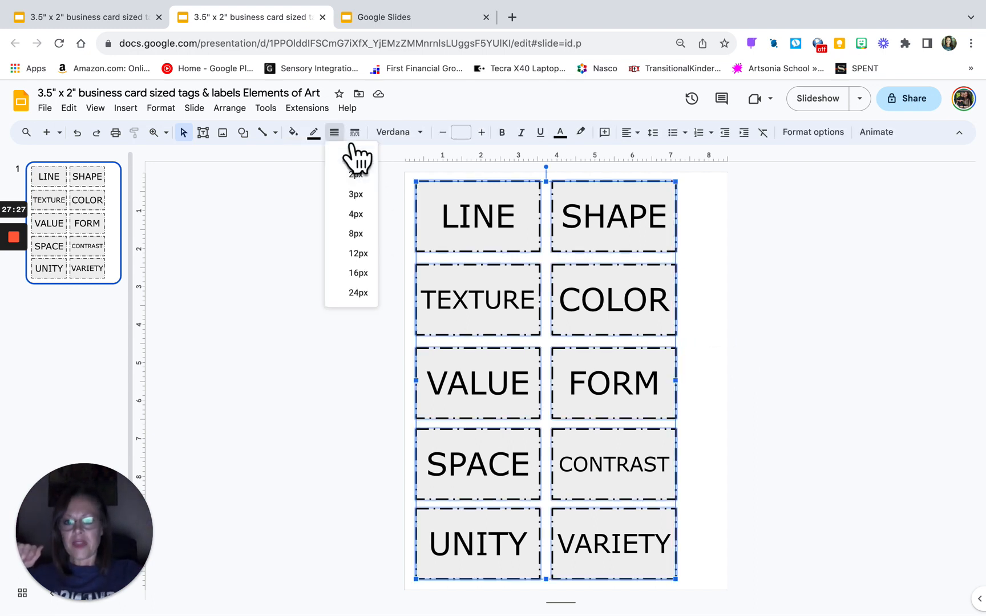
left_click(365, 254)
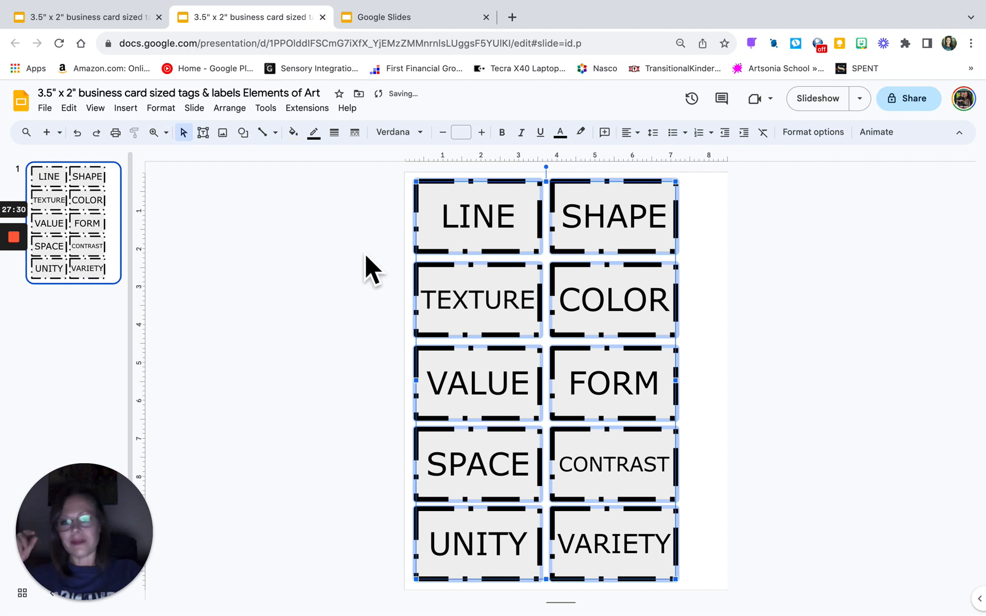
left_click(334, 133)
left_click(364, 239)
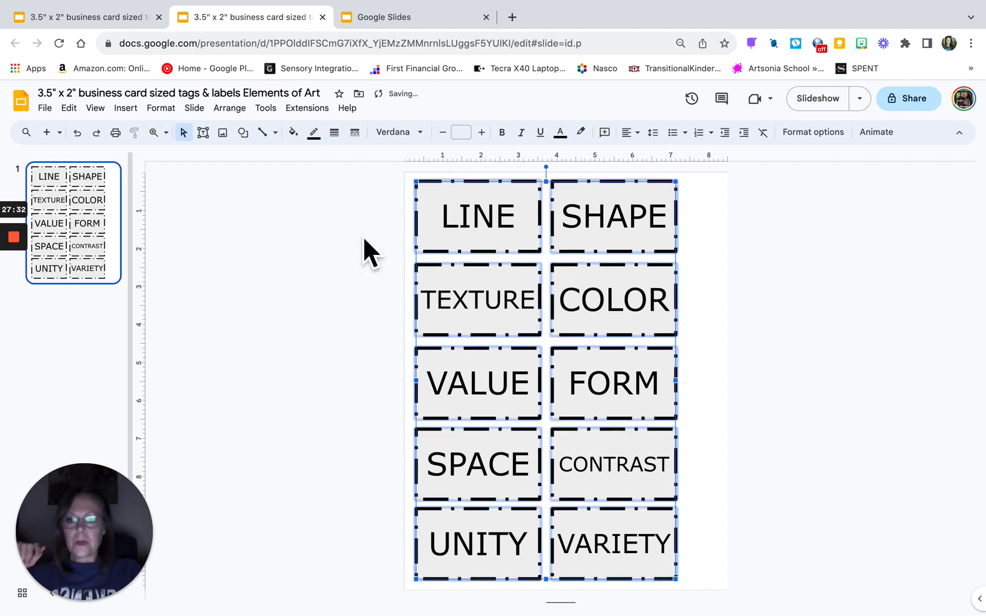
left_click(769, 342)
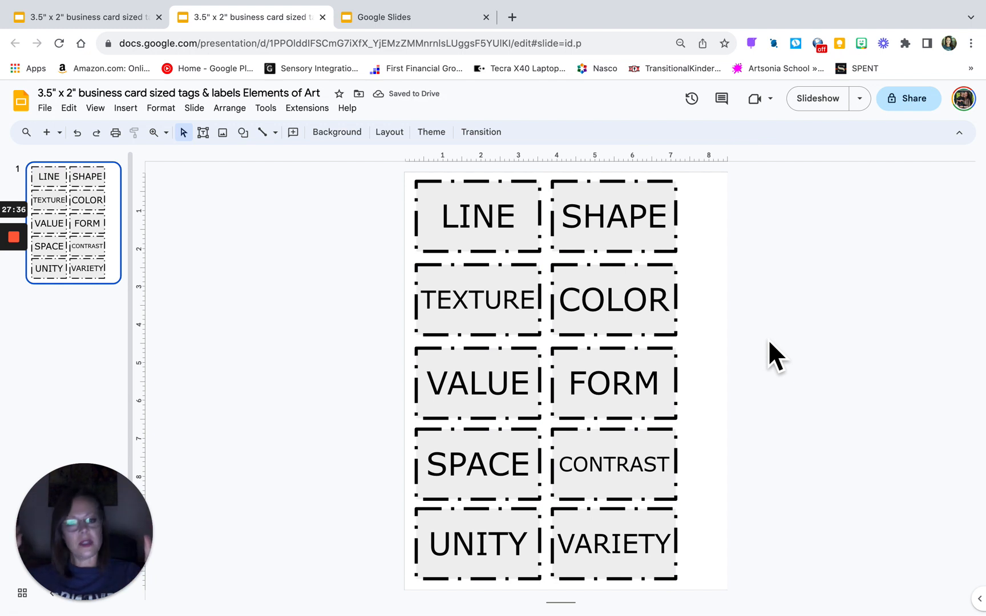
Step: Set the border weight of all ten label boxes to 4px and deselect them
key("super+a")
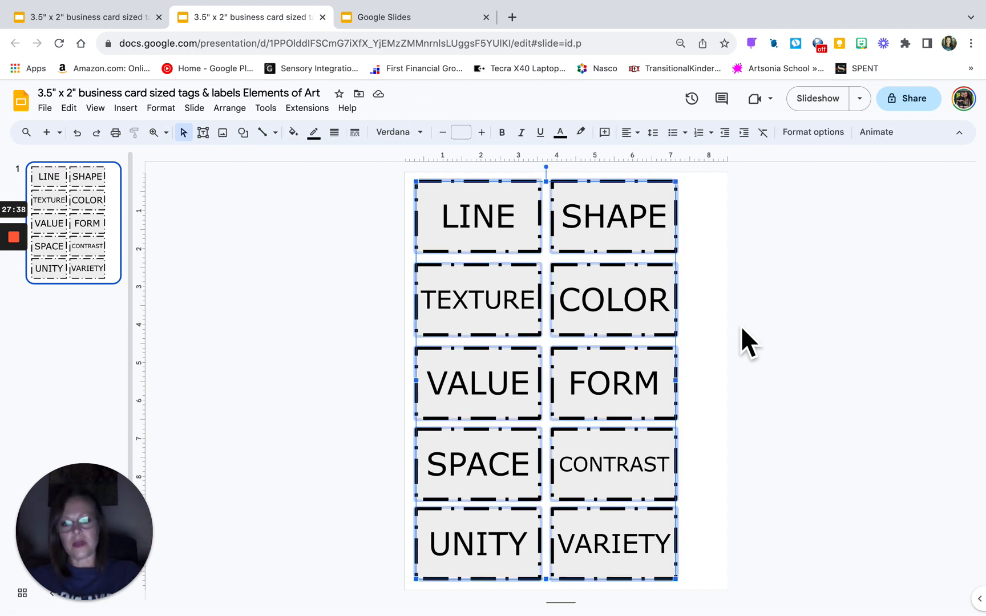
left_click(335, 133)
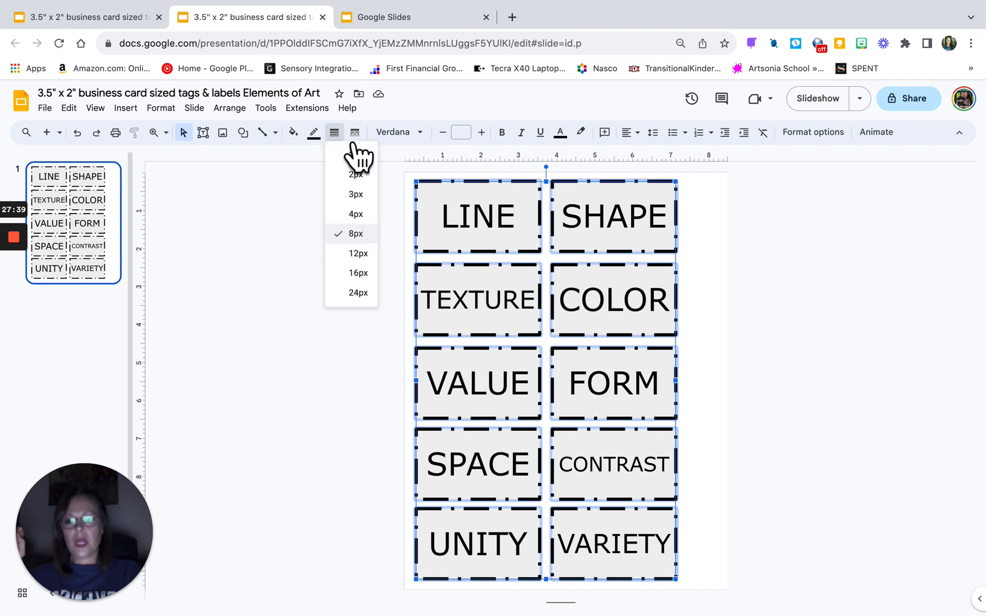
left_click(365, 214)
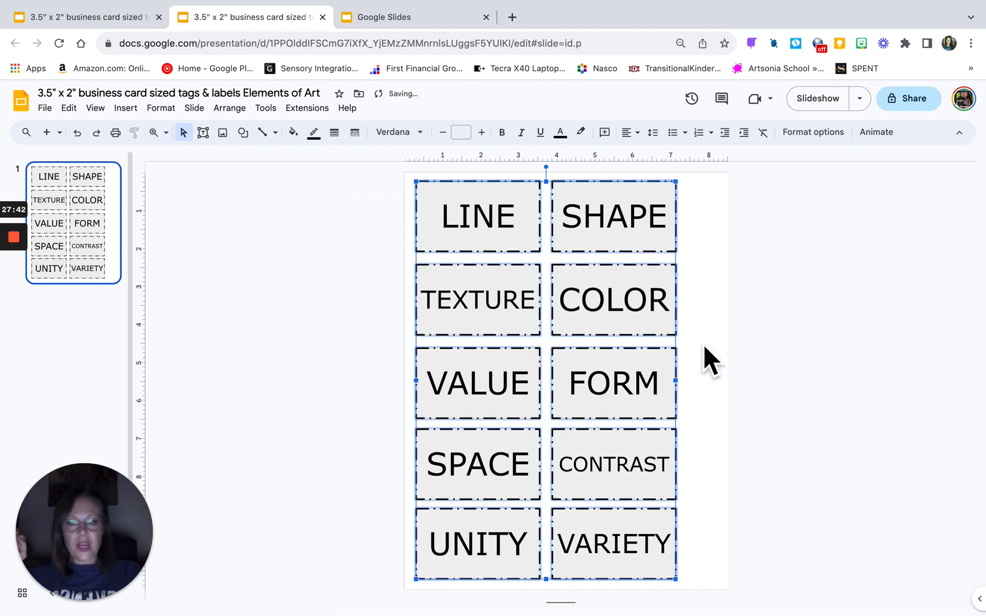
left_click(704, 367)
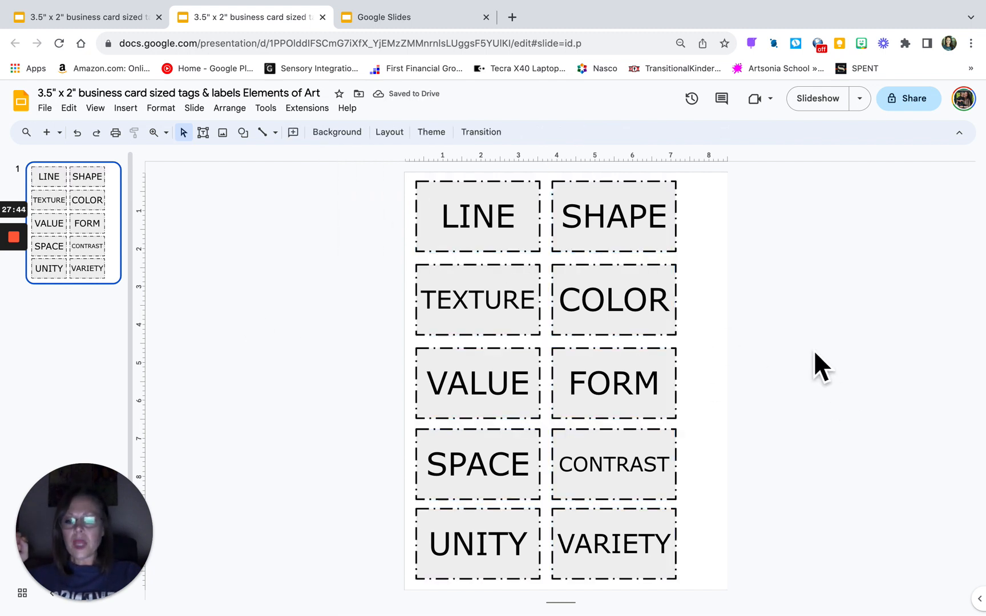